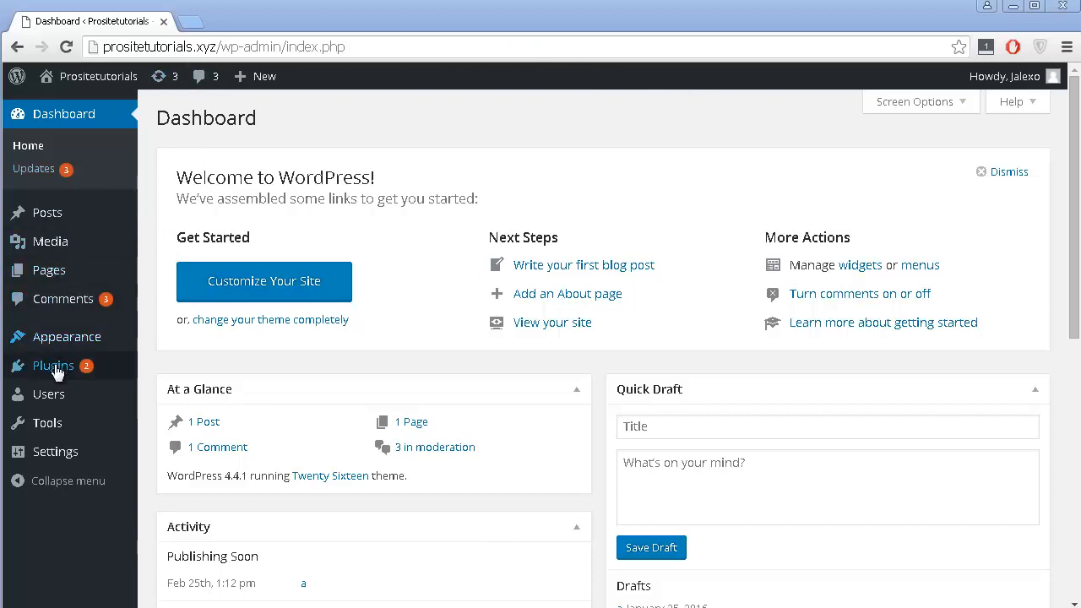
Find the Contact Form 7 plugin in the plugin directory by searching for "contact form 7", and install and activate it
mouse_move(57, 371)
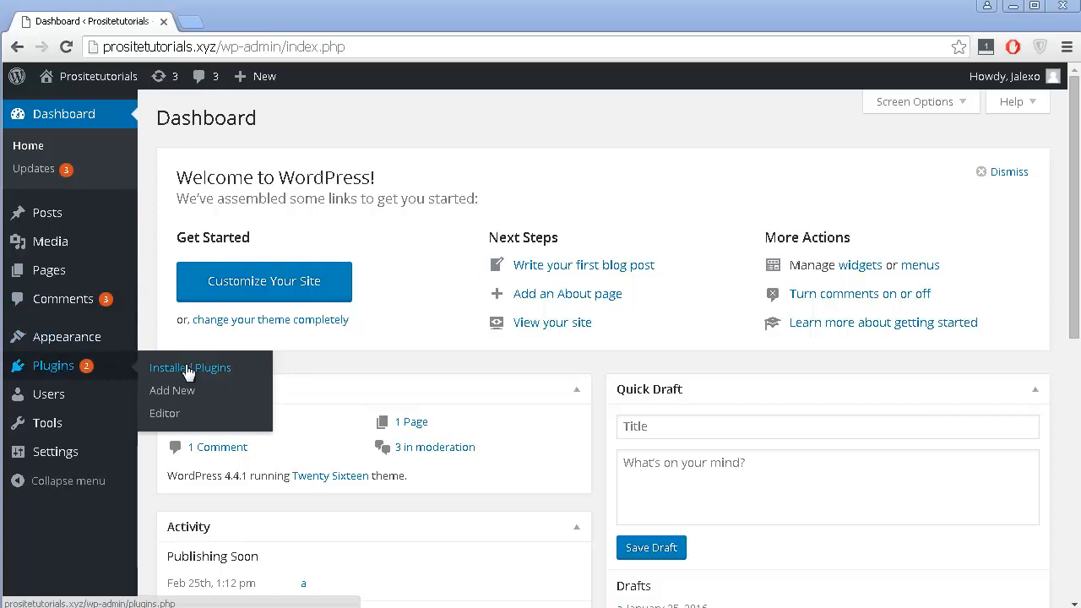
left_click(184, 394)
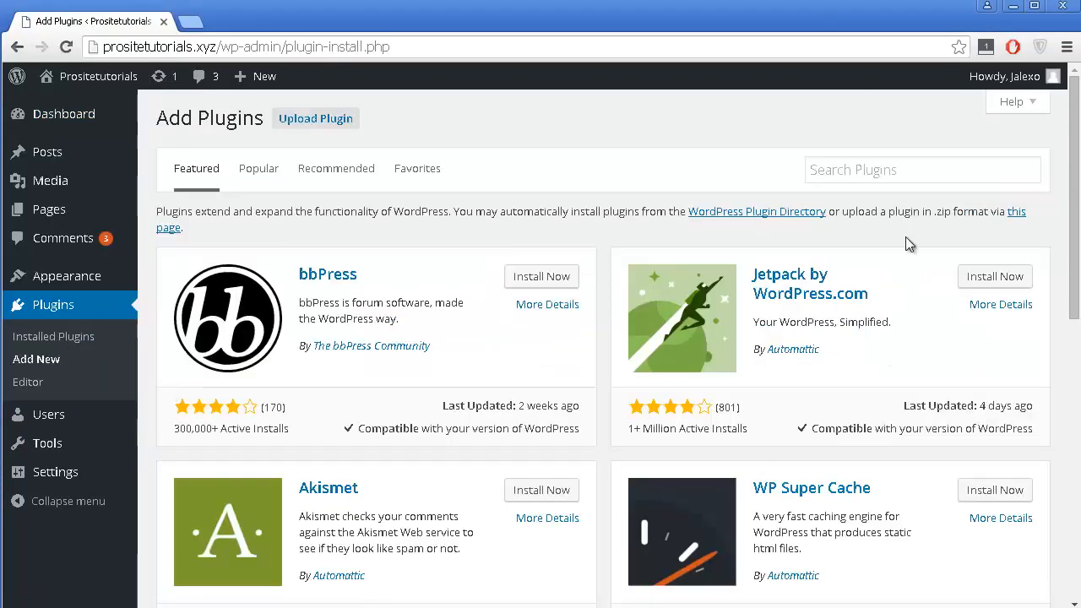
left_click(896, 168)
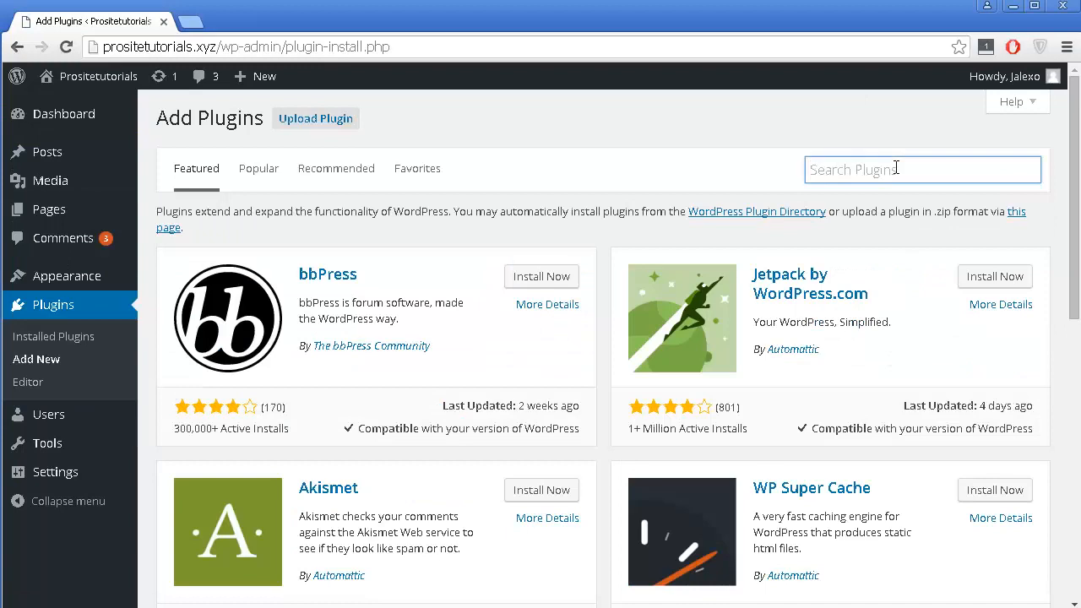
type("contact form 7")
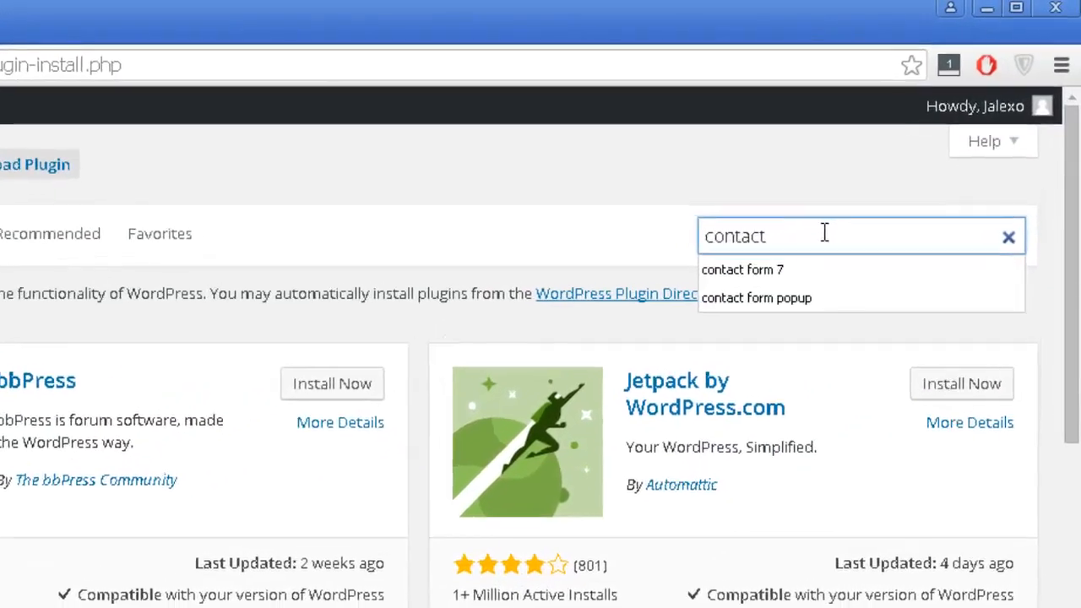
left_click(814, 277)
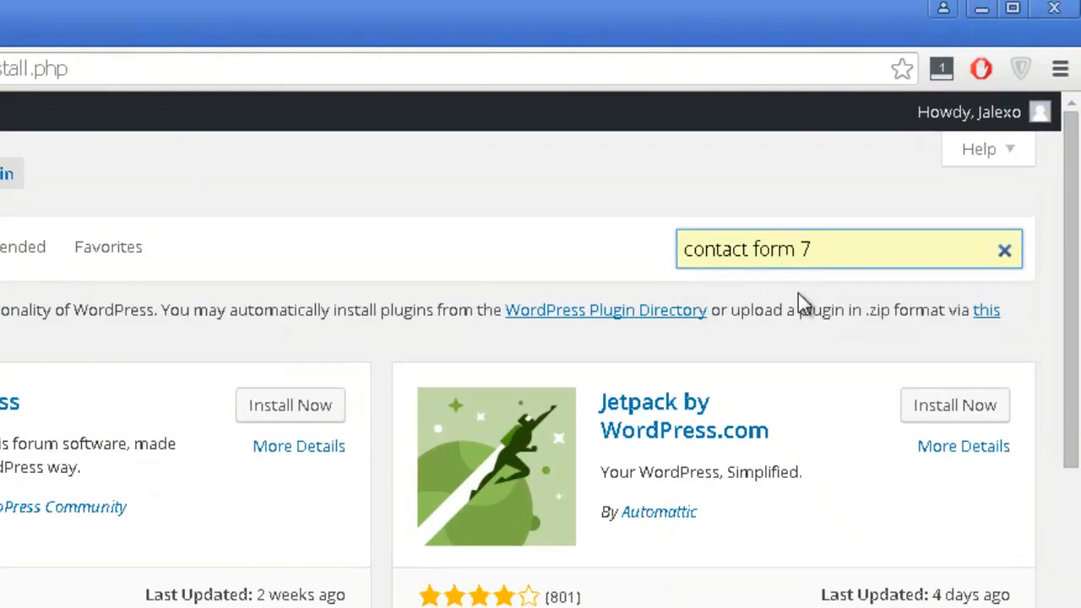
key("Return")
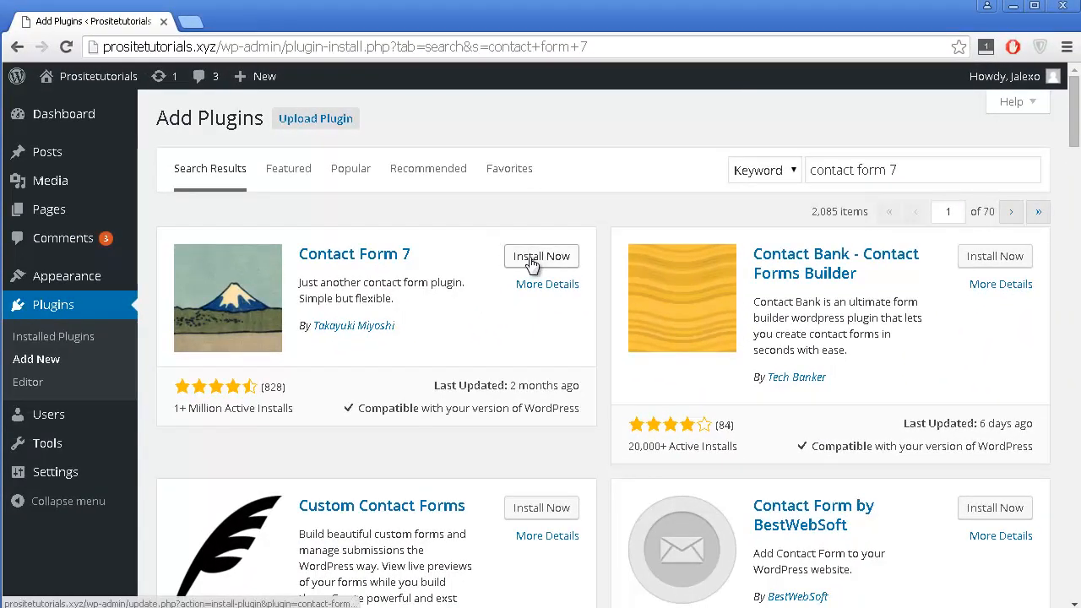
left_click(532, 264)
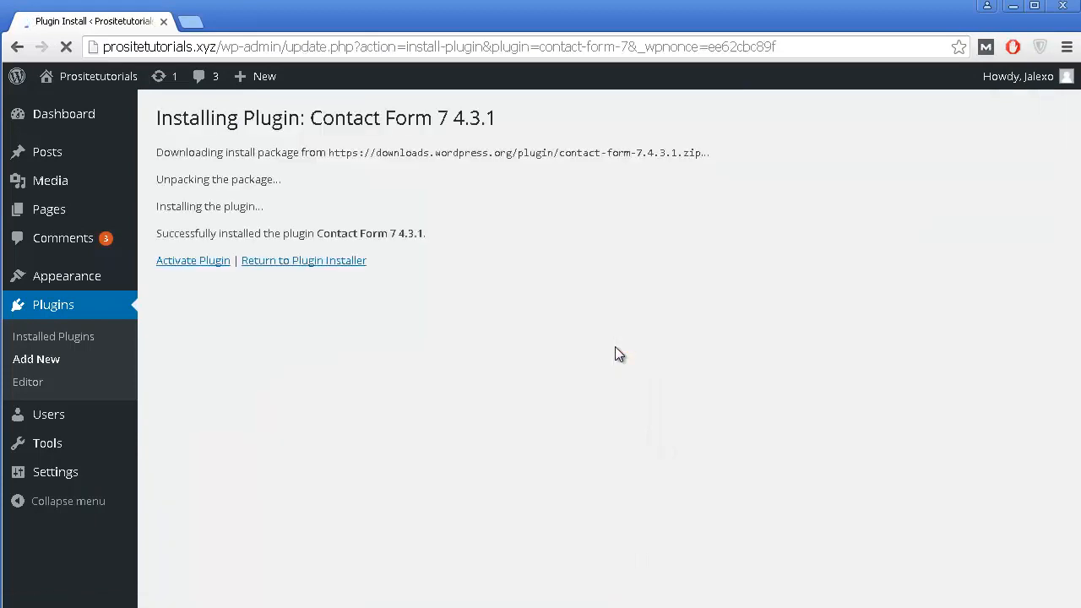
left_click(176, 259)
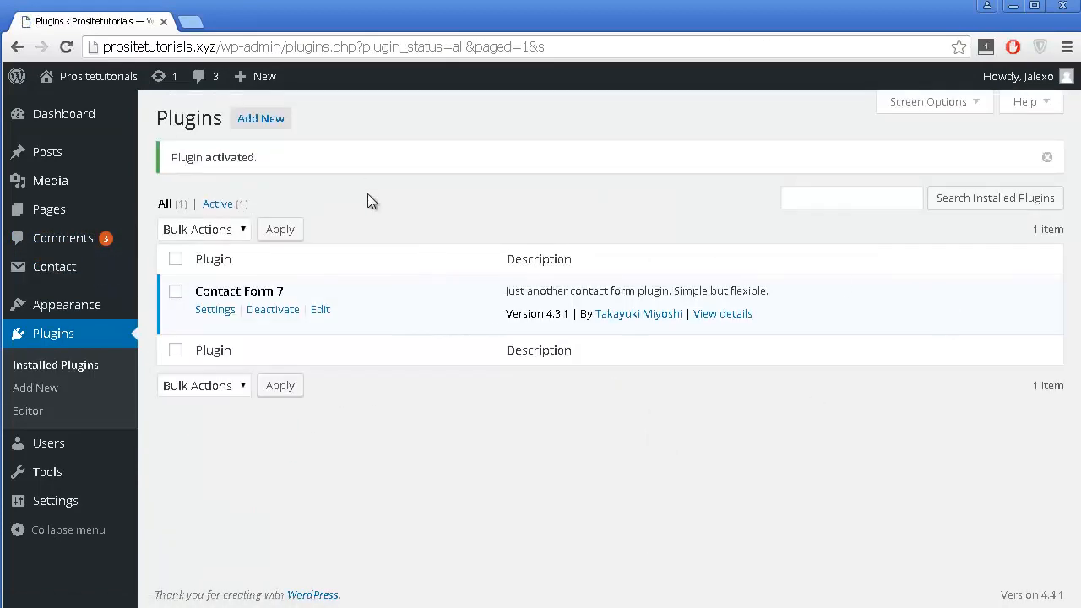
Search the plugin directory for "popup maker"
left_click(262, 123)
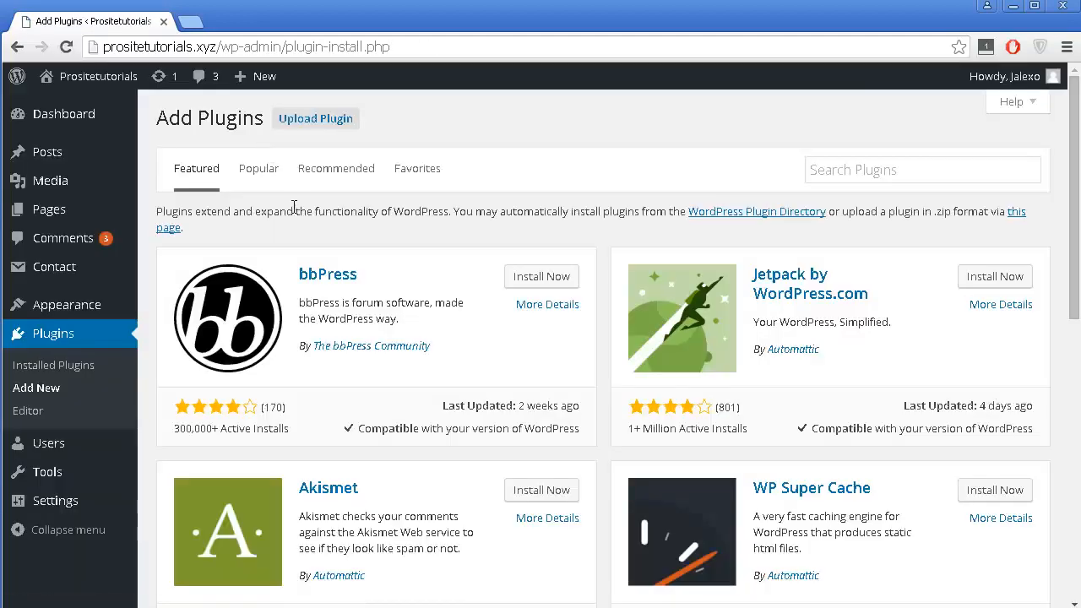
left_click(820, 173)
type("p")
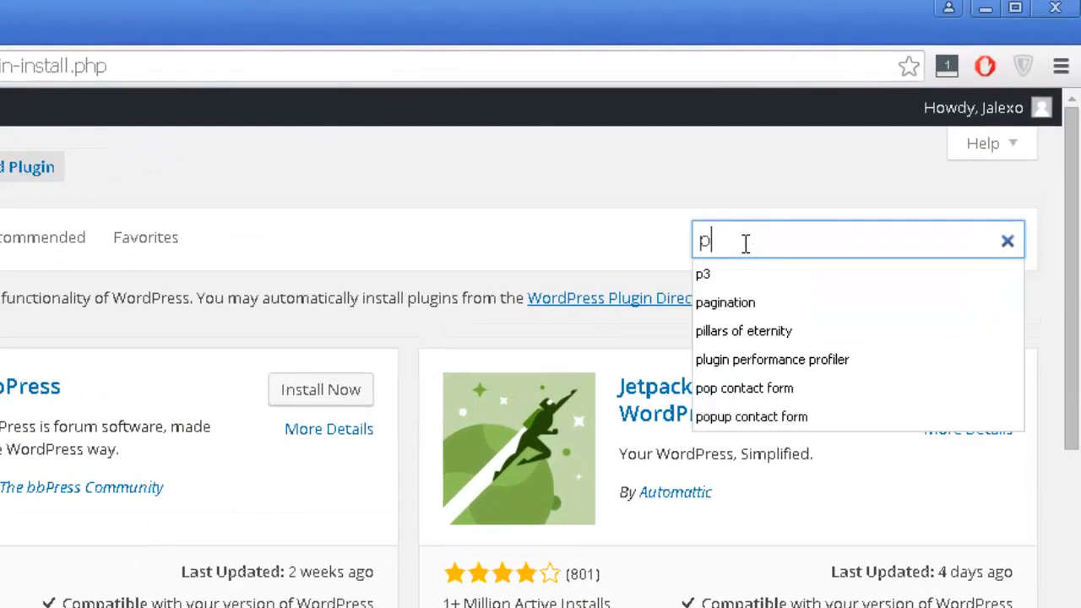
type("opup ma")
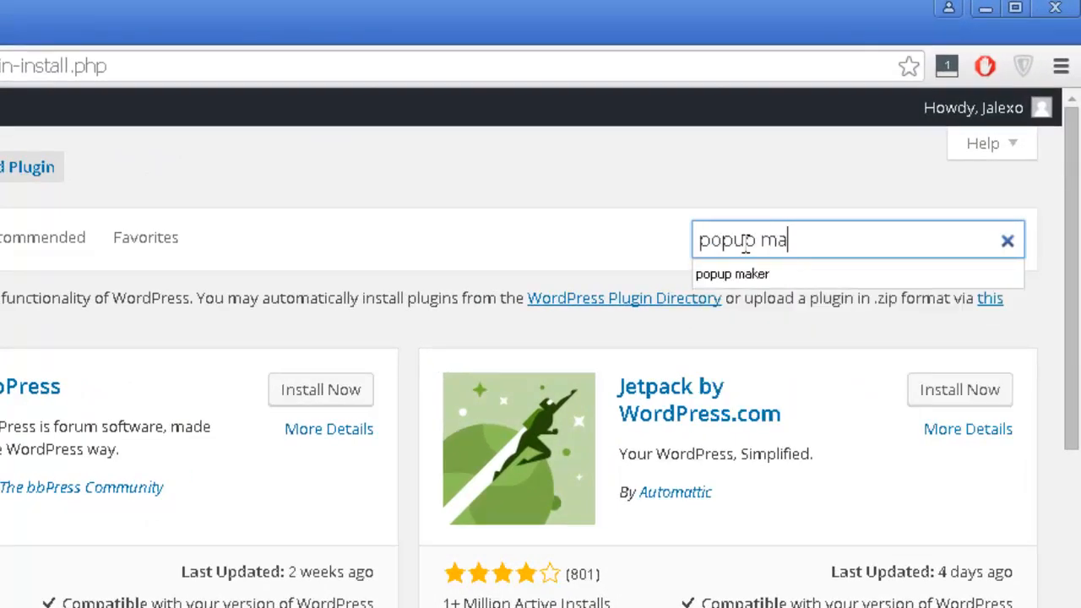
type("ker")
key("Return")
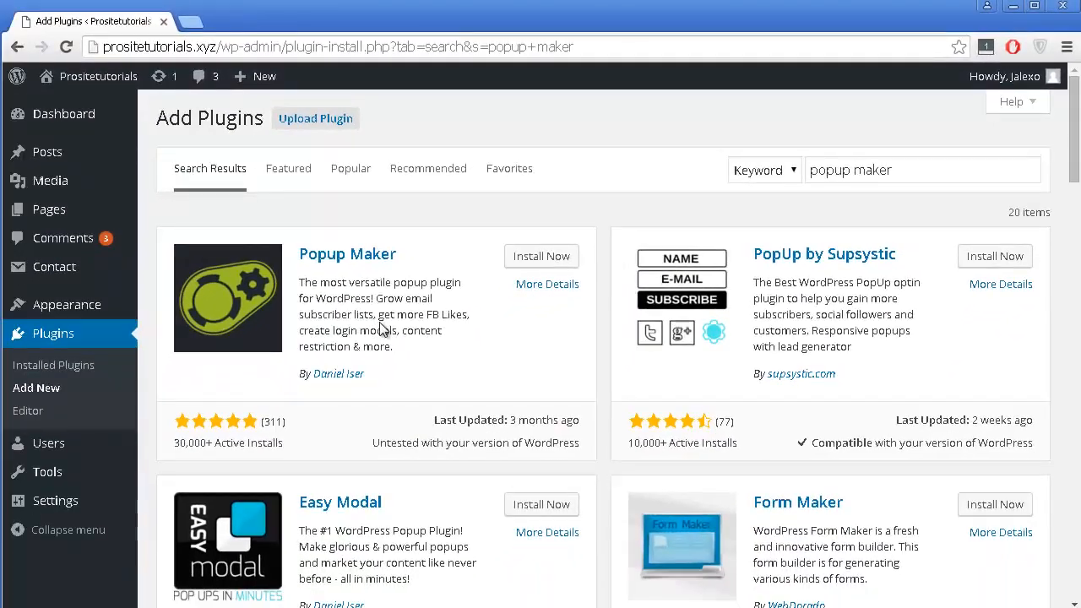
View the details of the Popup Maker plugin and close them again
left_click(523, 284)
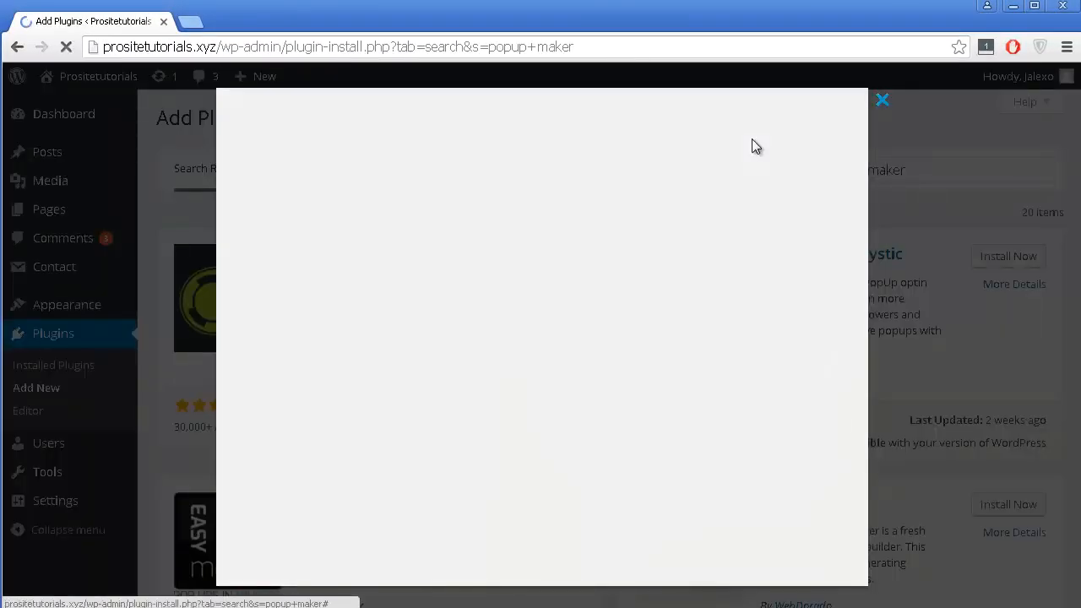
scroll(761, 321, "down", 2)
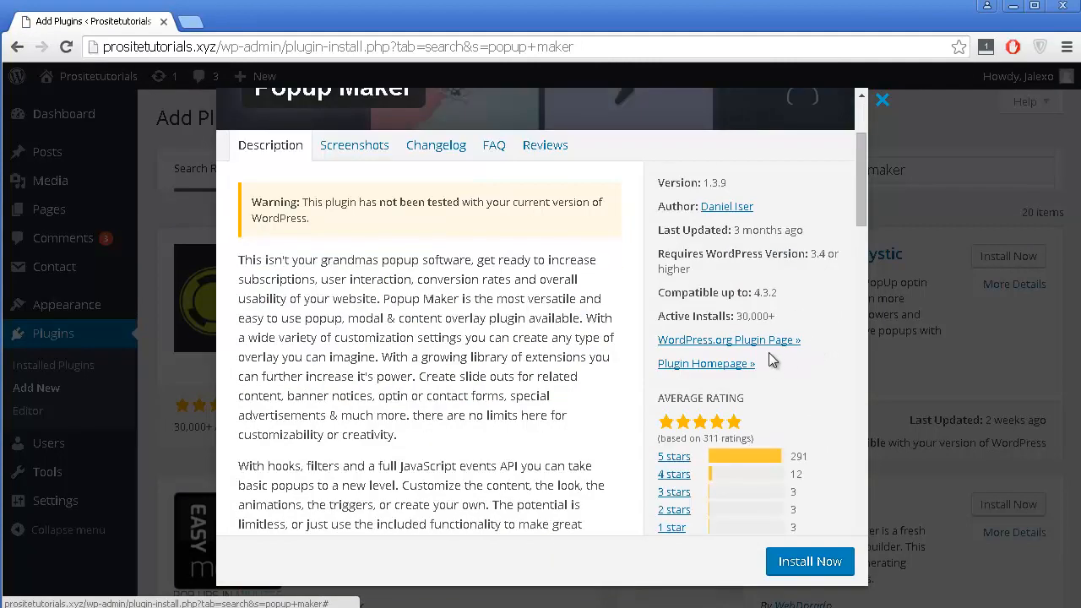
left_click(882, 102)
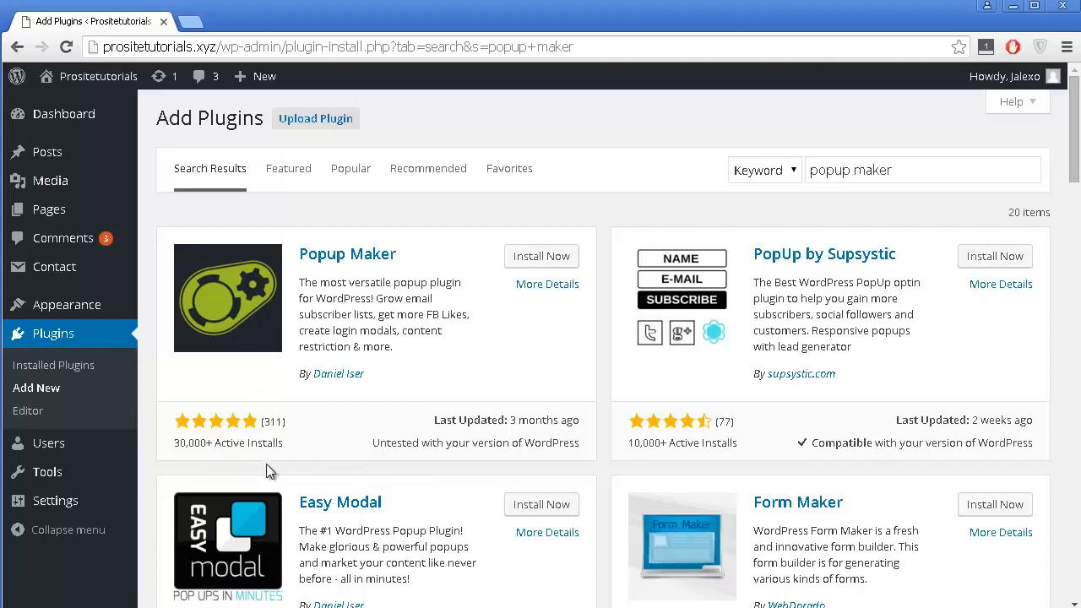
Install and activate the Popup Maker plugin
left_click(542, 258)
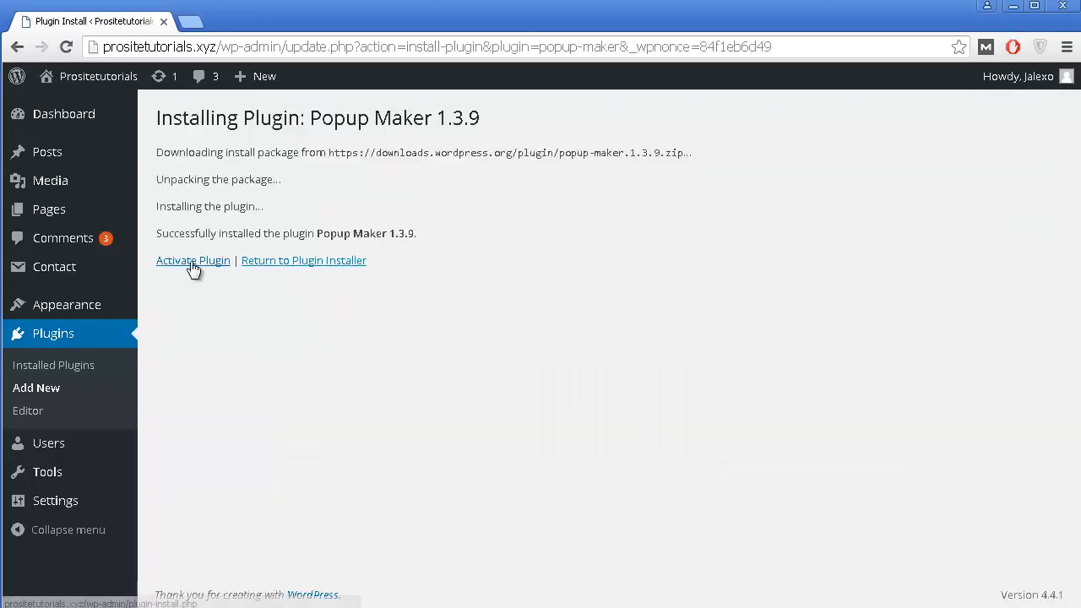
left_click(191, 263)
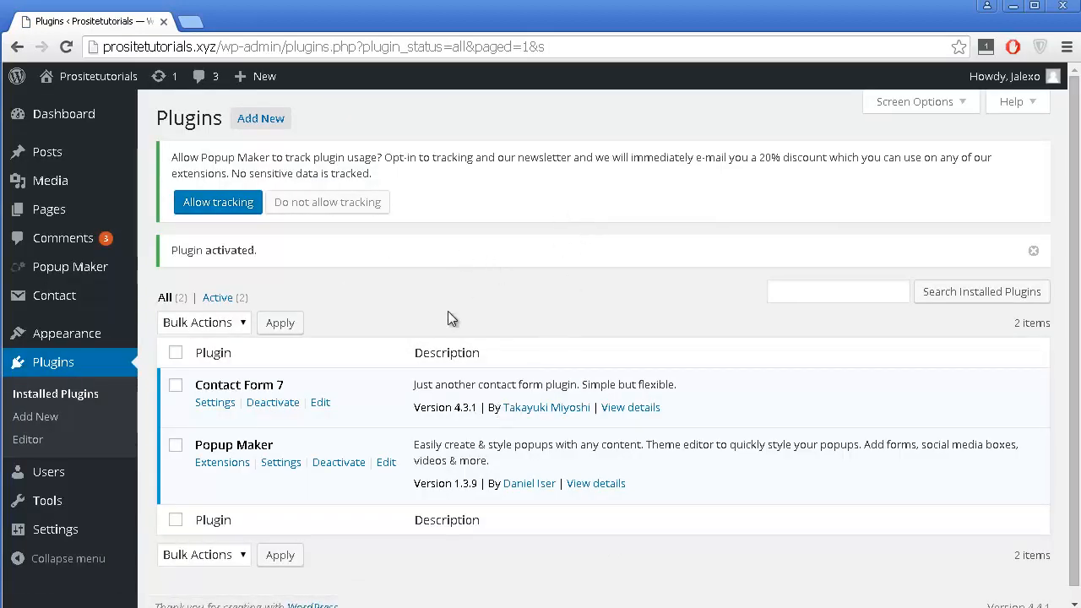
scroll(415, 266, "down", 1)
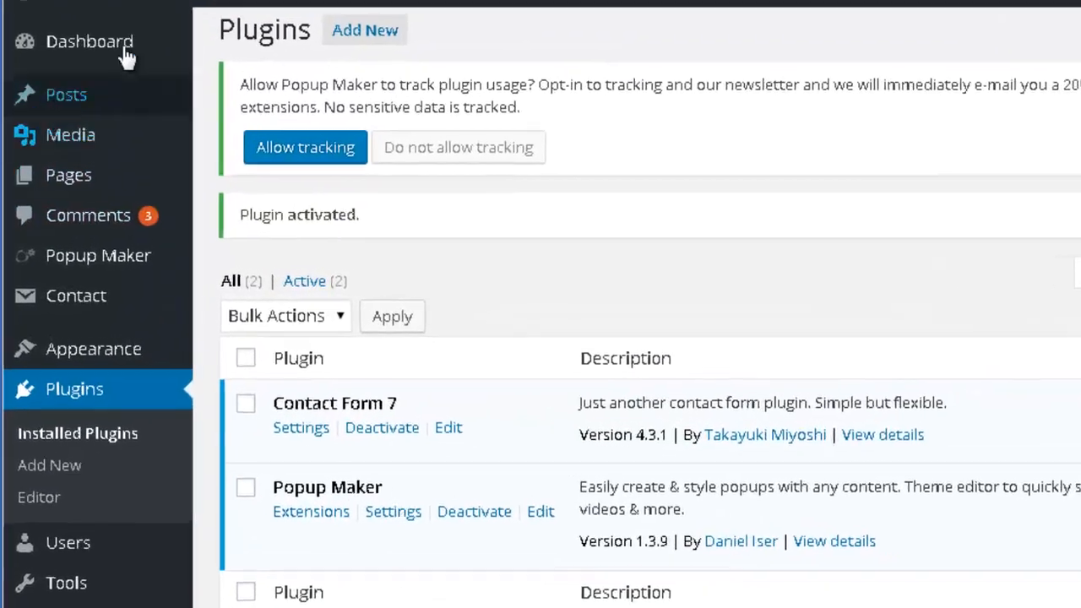
Open Contact form 1 for editing from the list of contact forms
mouse_move(88, 115)
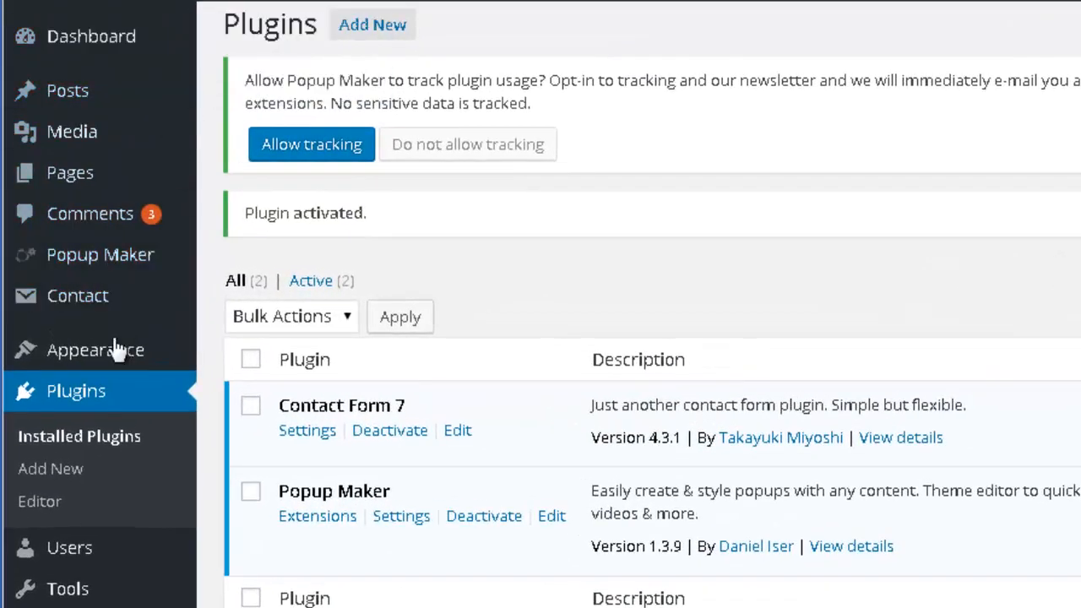
mouse_move(114, 304)
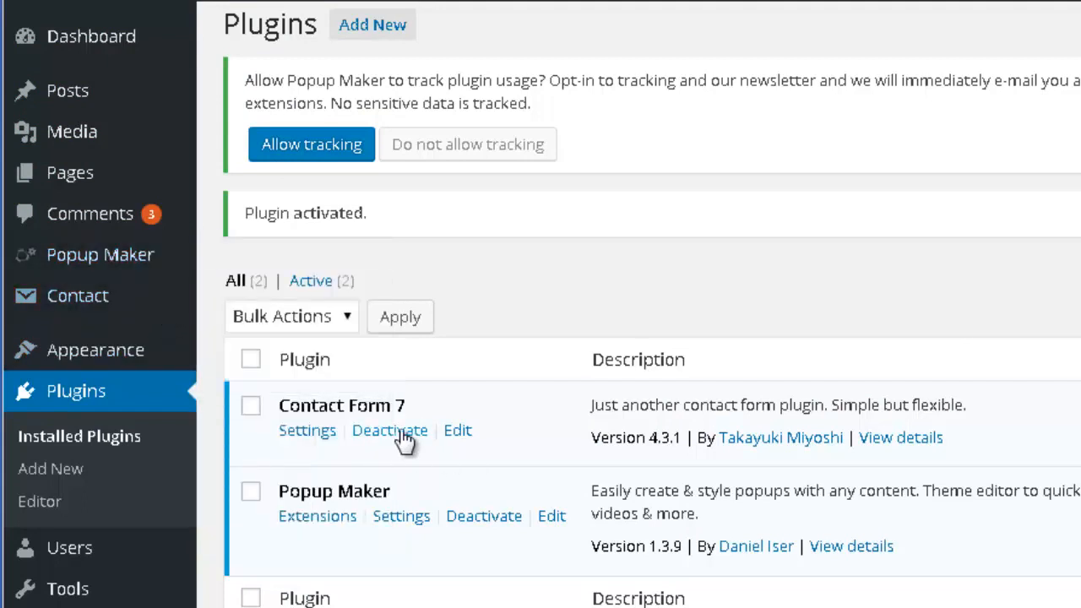
mouse_move(74, 275)
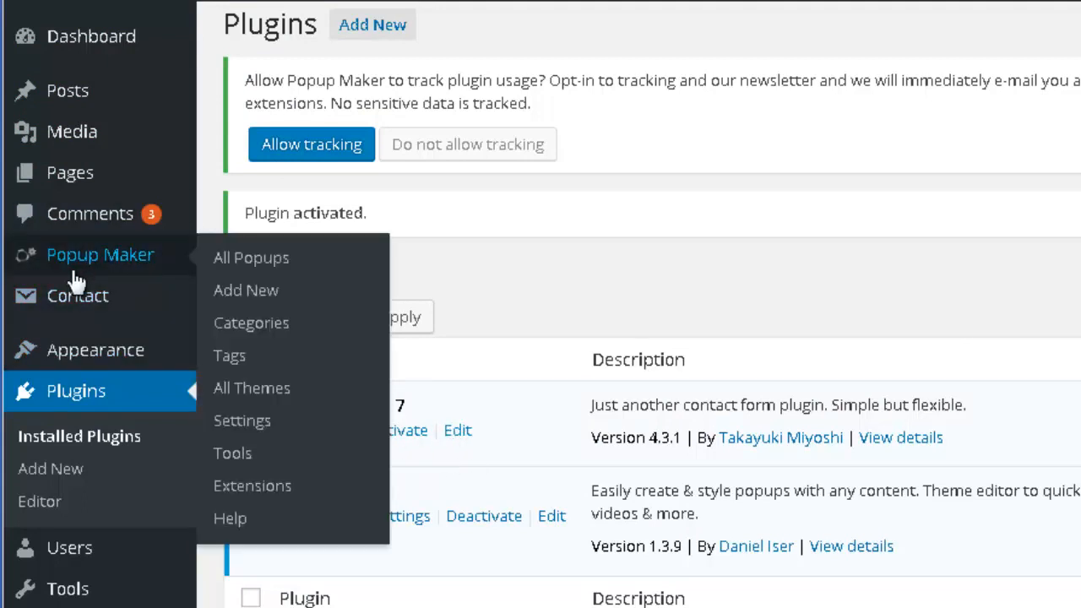
left_click(131, 295)
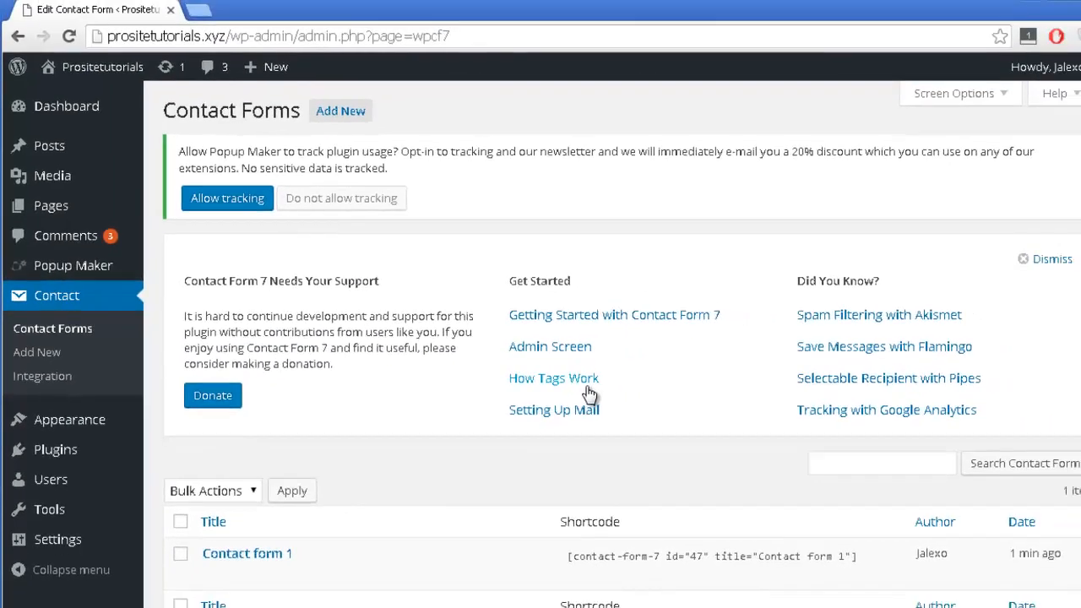
scroll(734, 431, "down", 2)
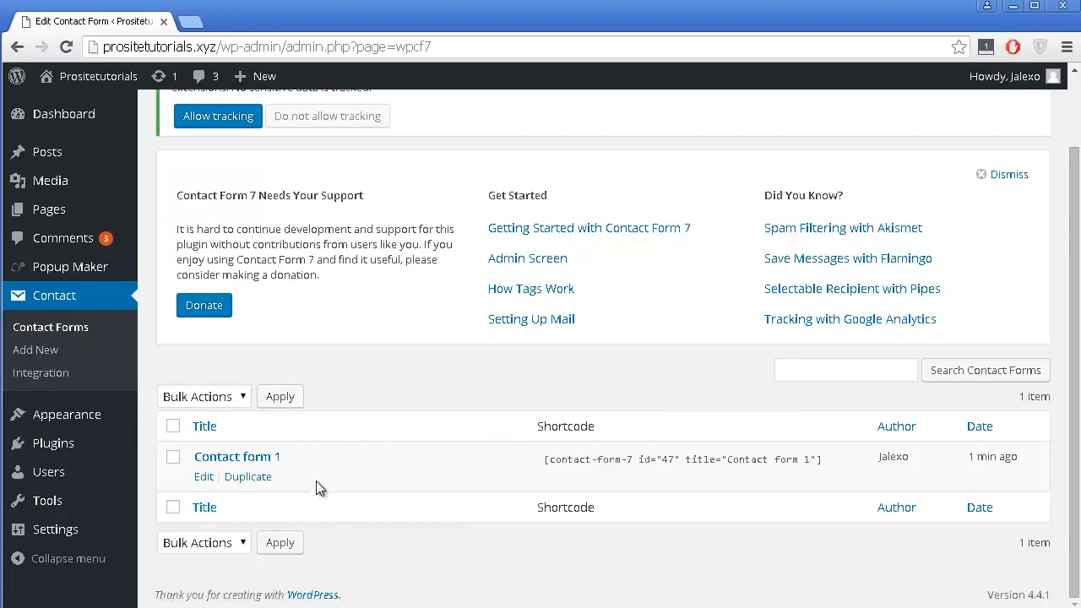
mouse_move(224, 473)
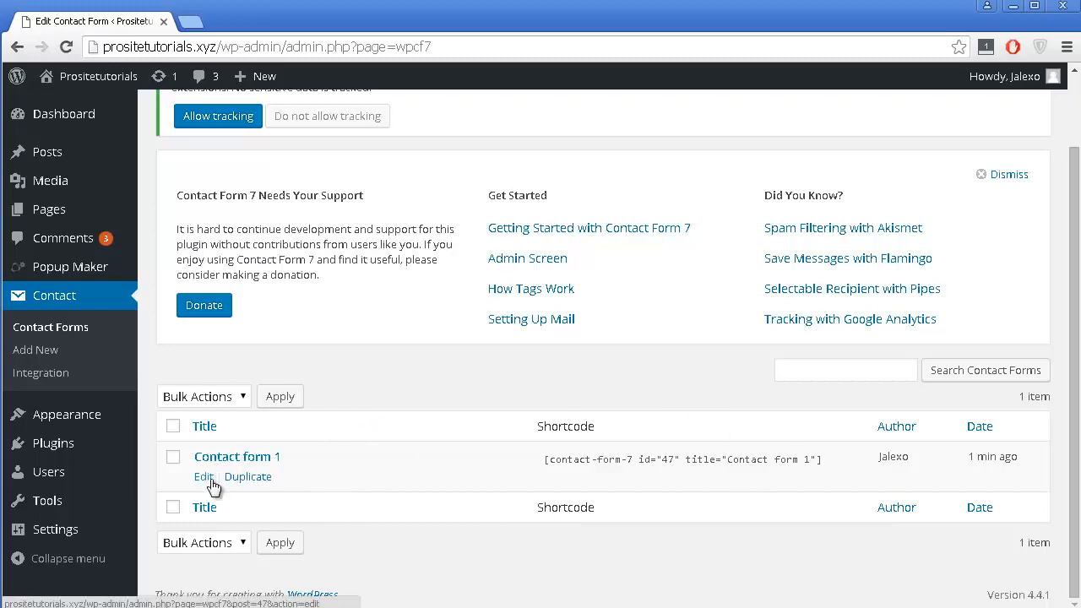
left_click(206, 478)
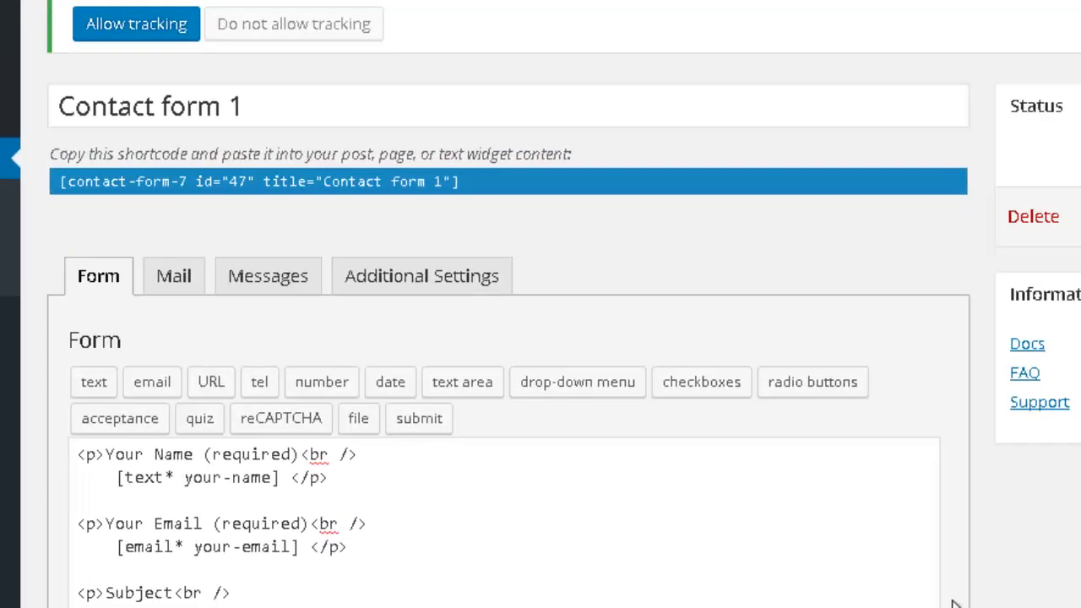
Examine the form template's labels and field tags, from the name field down to the submit line
left_click(684, 494)
scroll(809, 448, "down", 4)
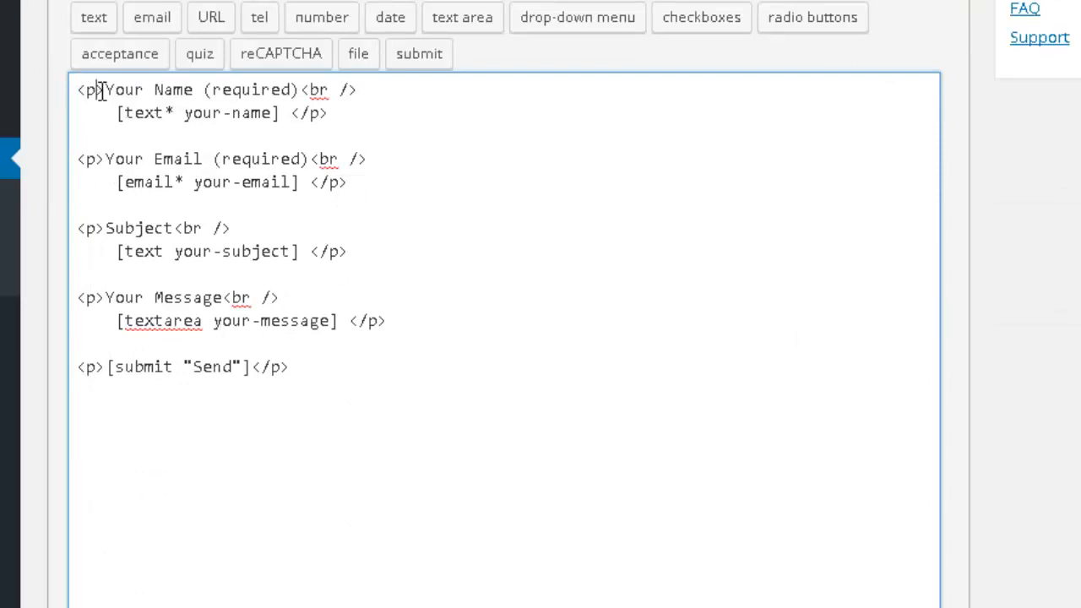
left_click_drag(97, 90, 193, 91)
left_click_drag(280, 113, 116, 107)
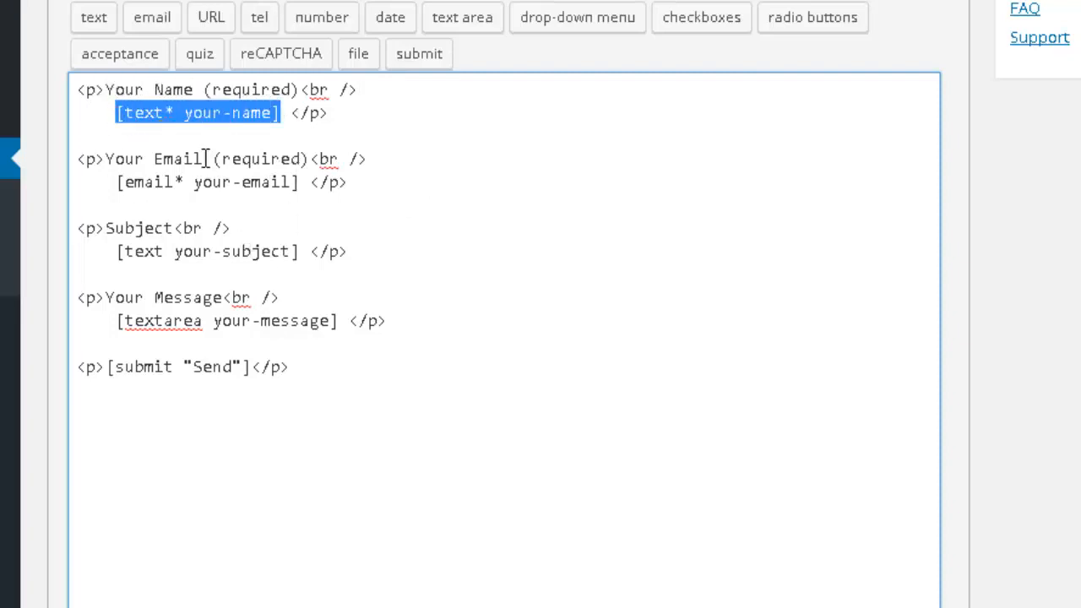
scroll(205, 157, "down", 3)
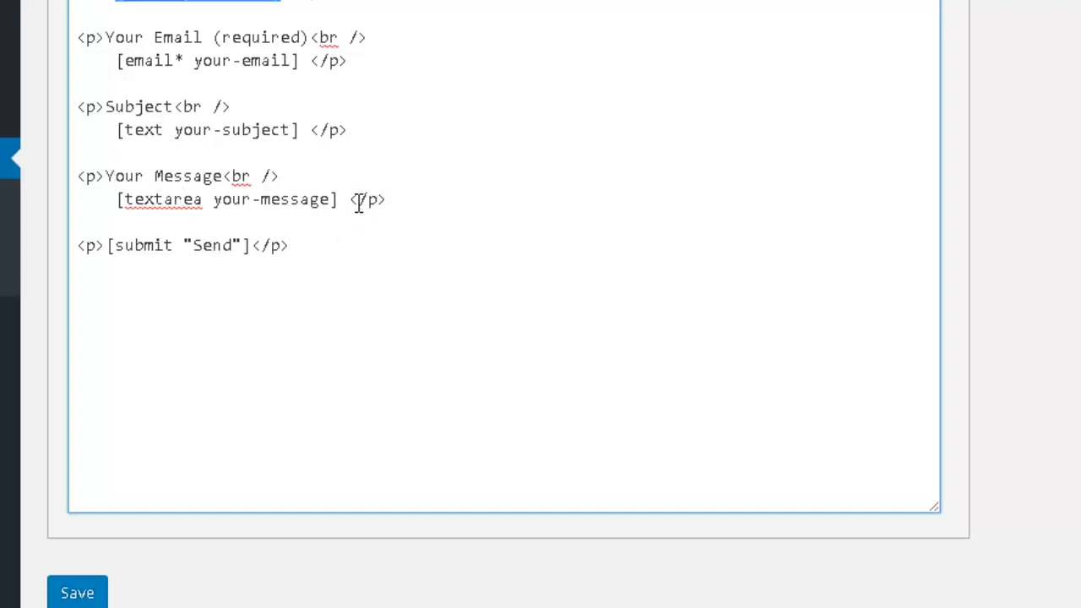
left_click_drag(291, 245, 32, 240)
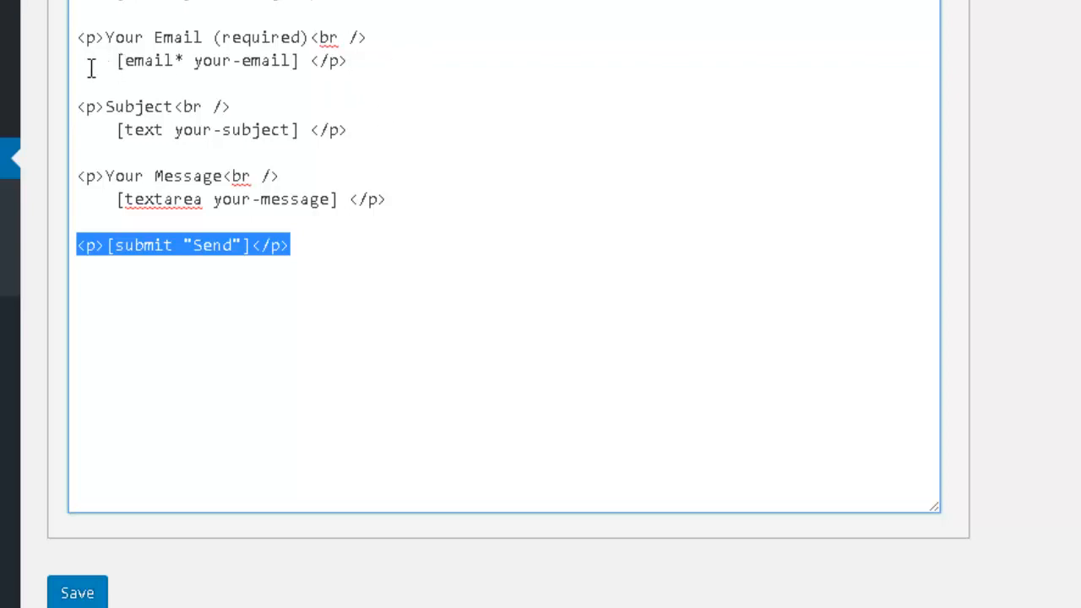
Duplicate the two-line "Your Email (required)" block directly below the original in the form template, separated by a blank line
left_click_drag(346, 61, 51, 38)
key("ctrl+c")
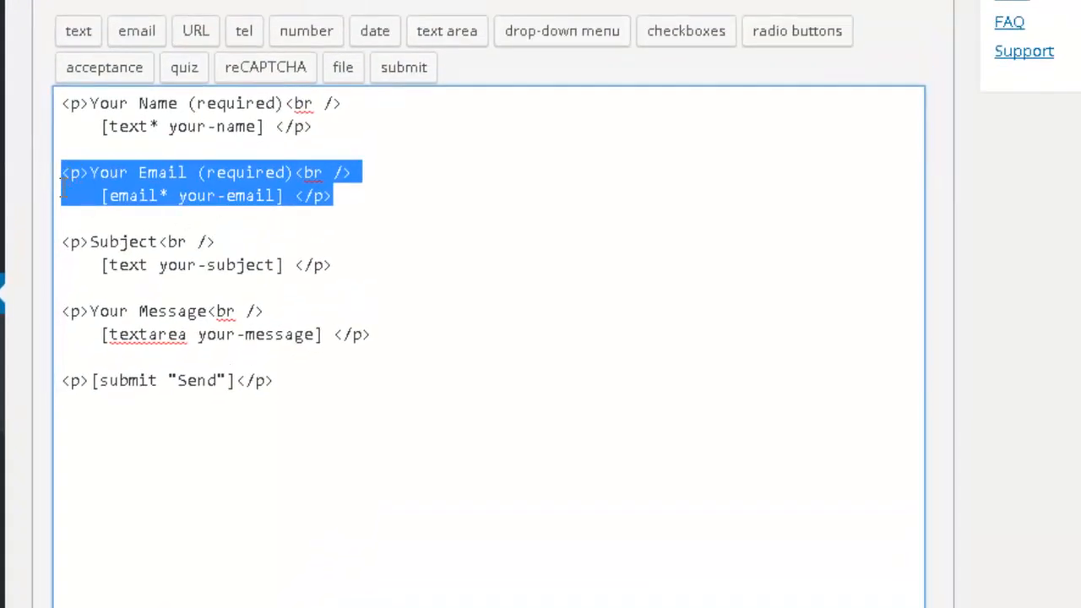
left_click(353, 193)
key("Return")
key("Return")
key("ctrl+v")
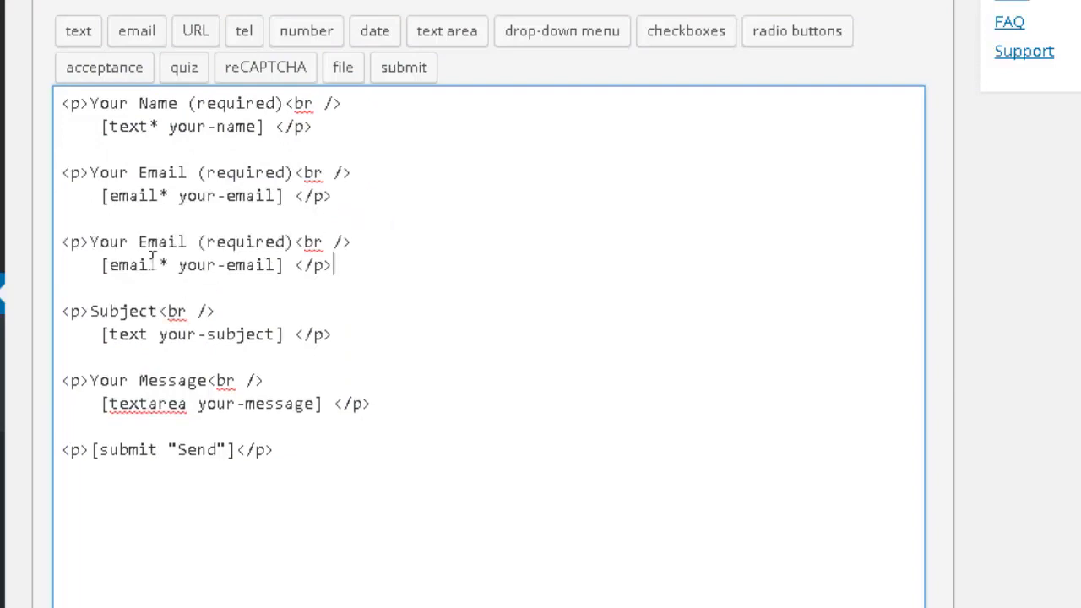
Change the label of the duplicated email block to "Your Phone Number", keeping "(required)" after it
left_click_drag(91, 242, 187, 243)
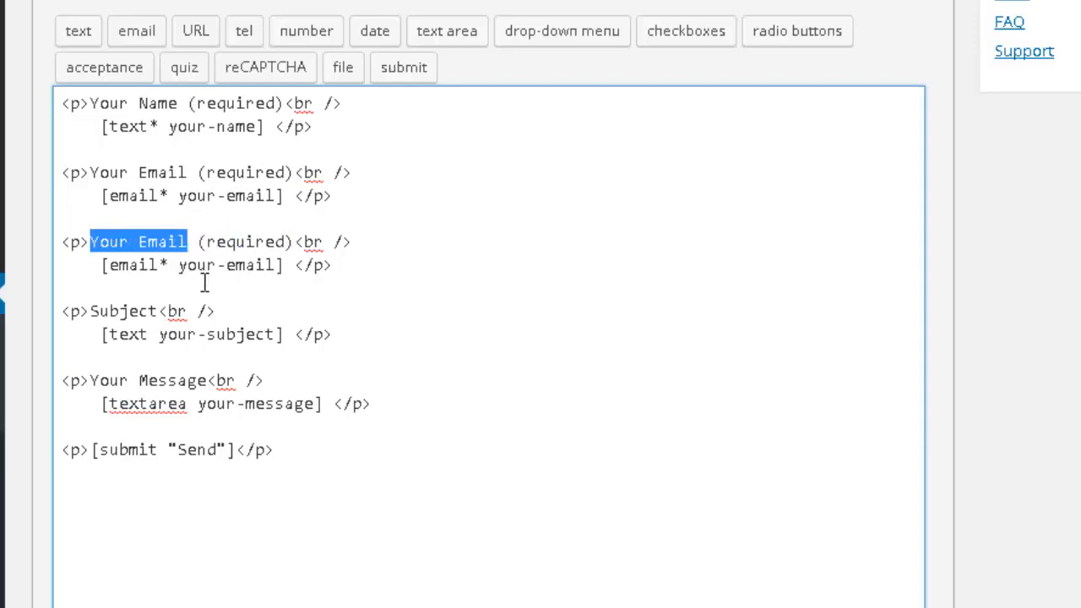
type("Your Pho")
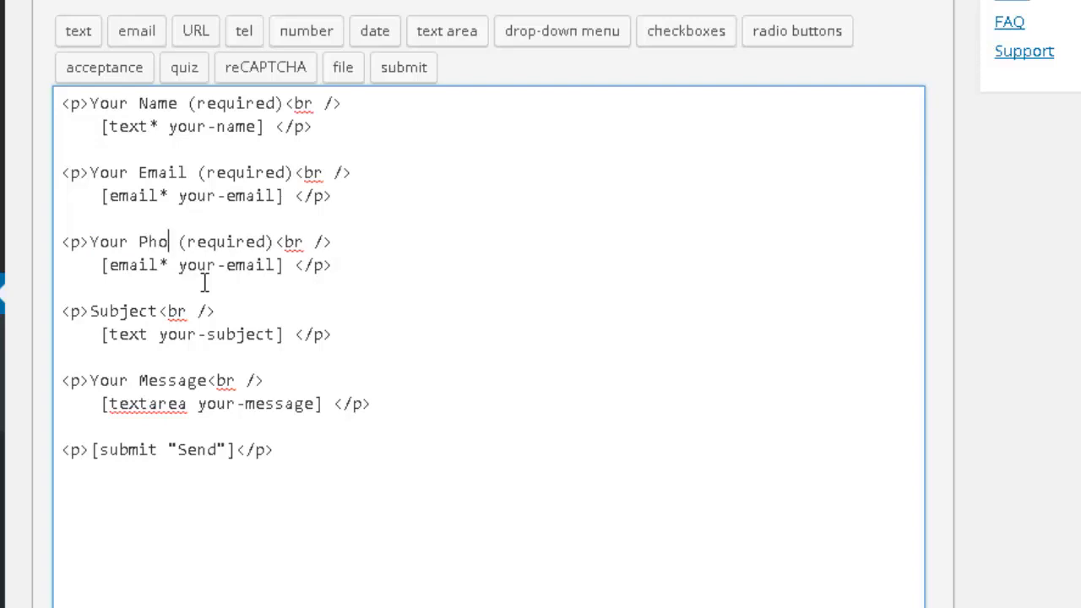
type("ne Number")
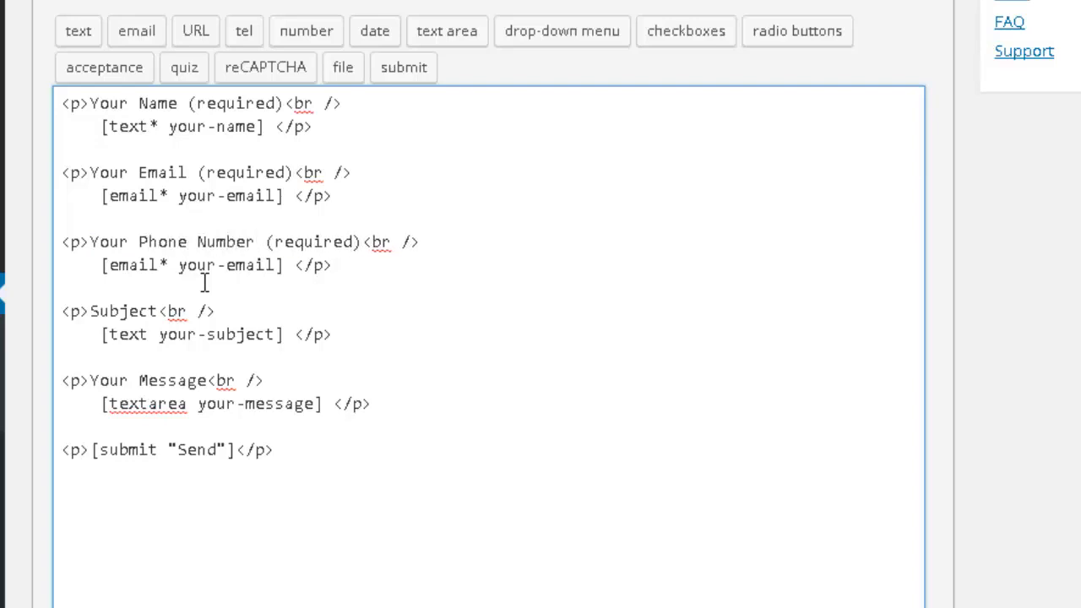
Replace the email tag beneath "Your Phone Number" in the form template with a generated tel tag marked as a required field
left_click_drag(288, 271, 103, 274)
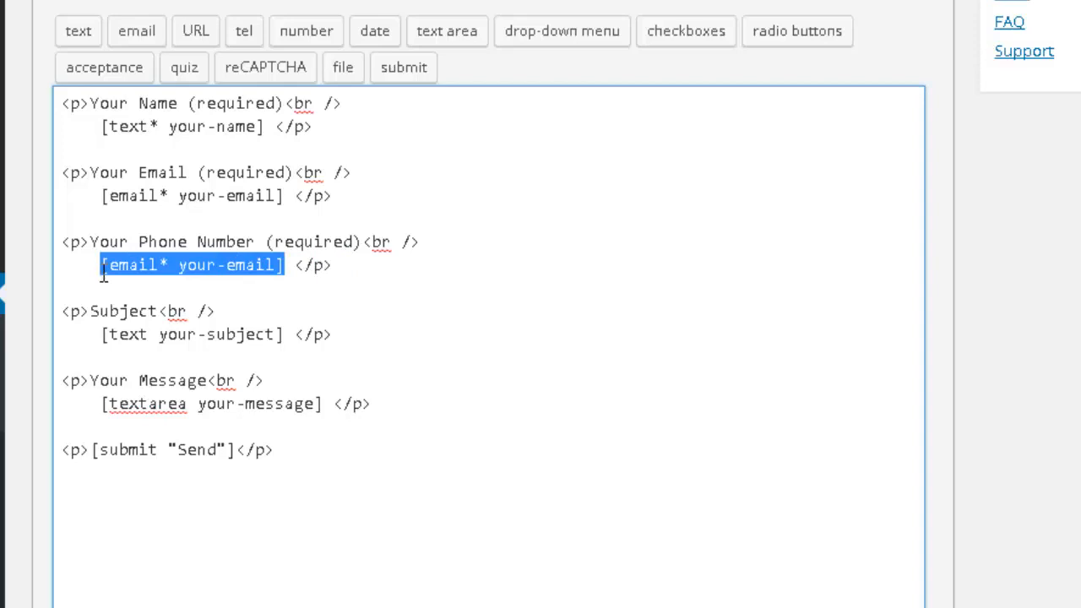
key("BackSpace")
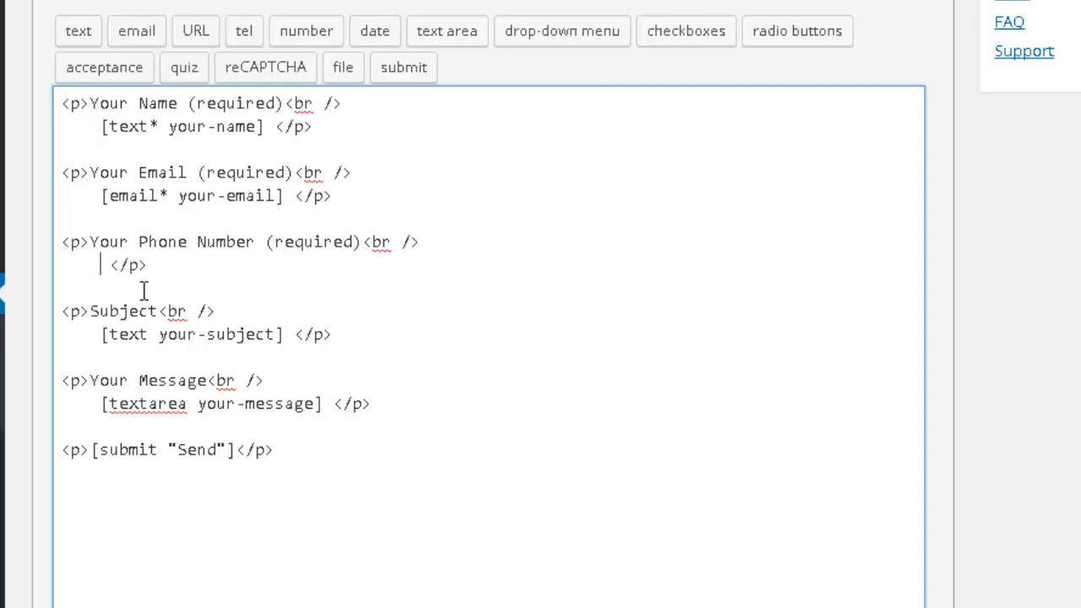
scroll(505, 208, "up", 3)
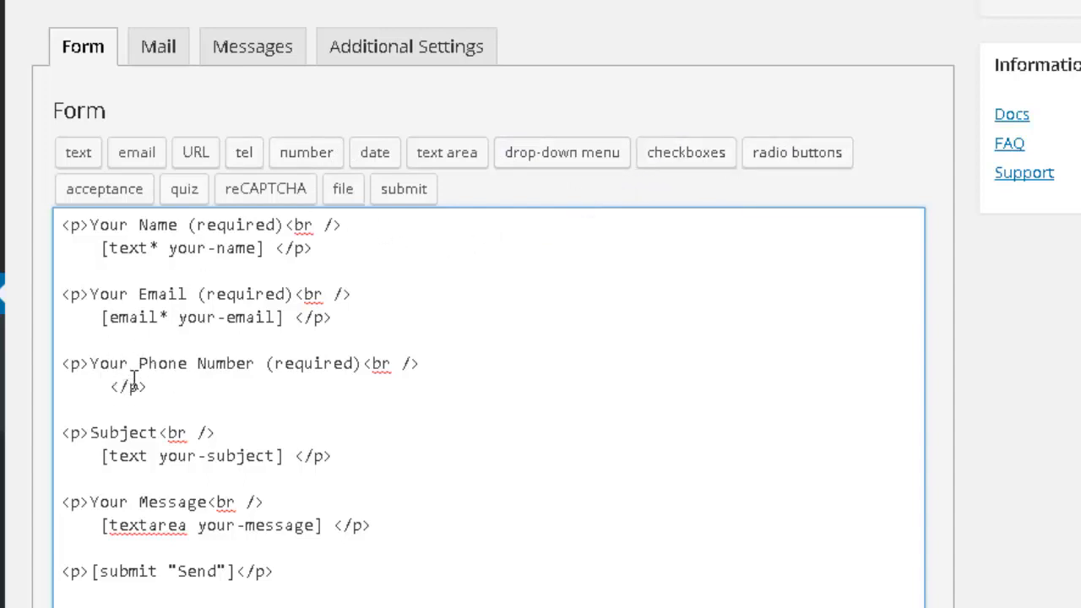
left_click(245, 155)
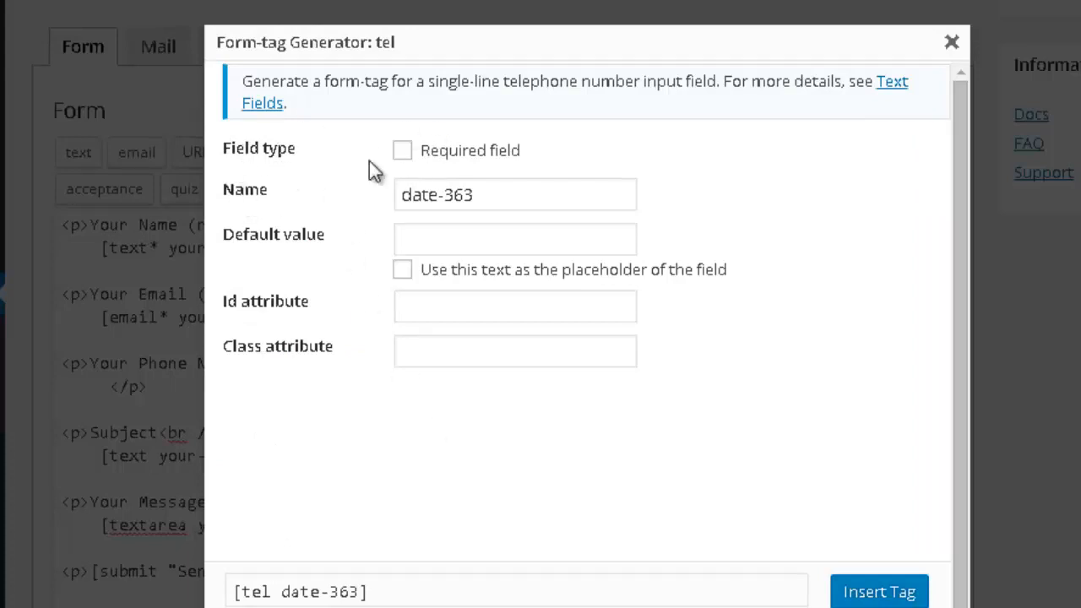
left_click(467, 152)
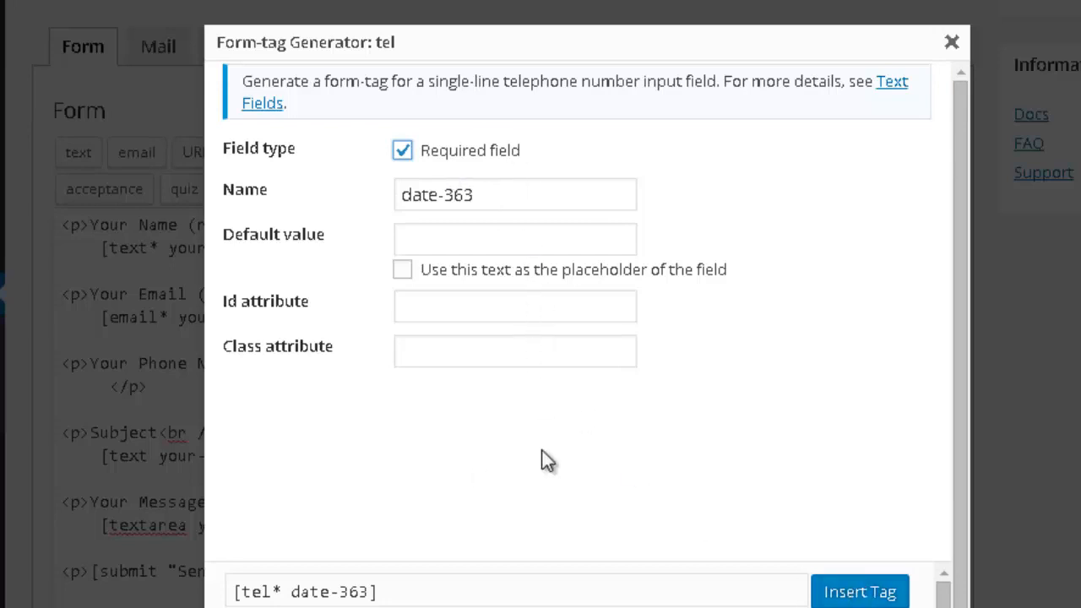
left_click(860, 593)
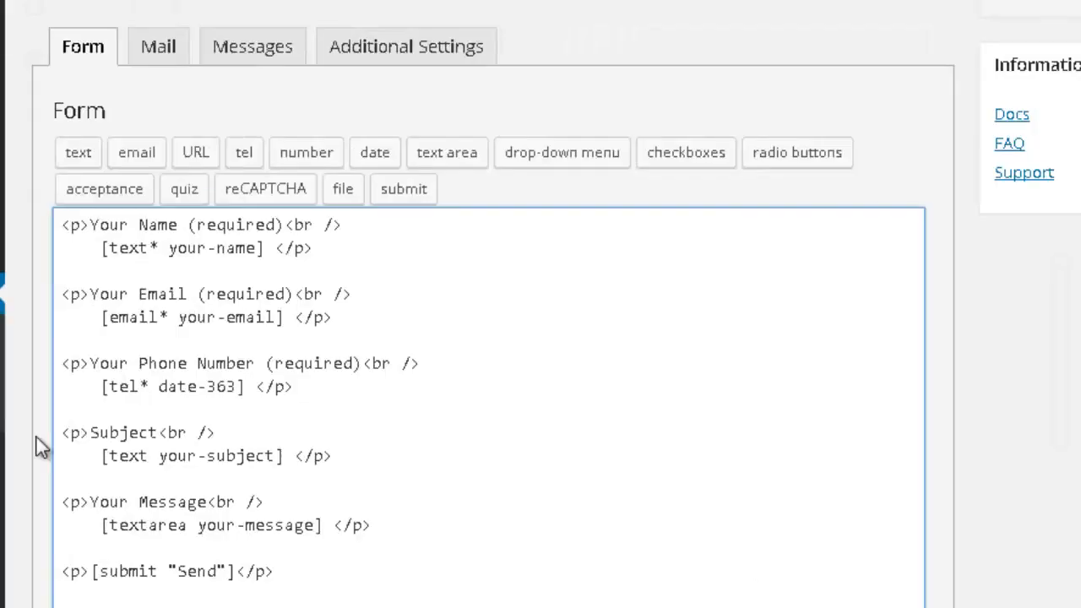
Save Contact form 1 with the new phone number field
left_click_drag(101, 386, 247, 386)
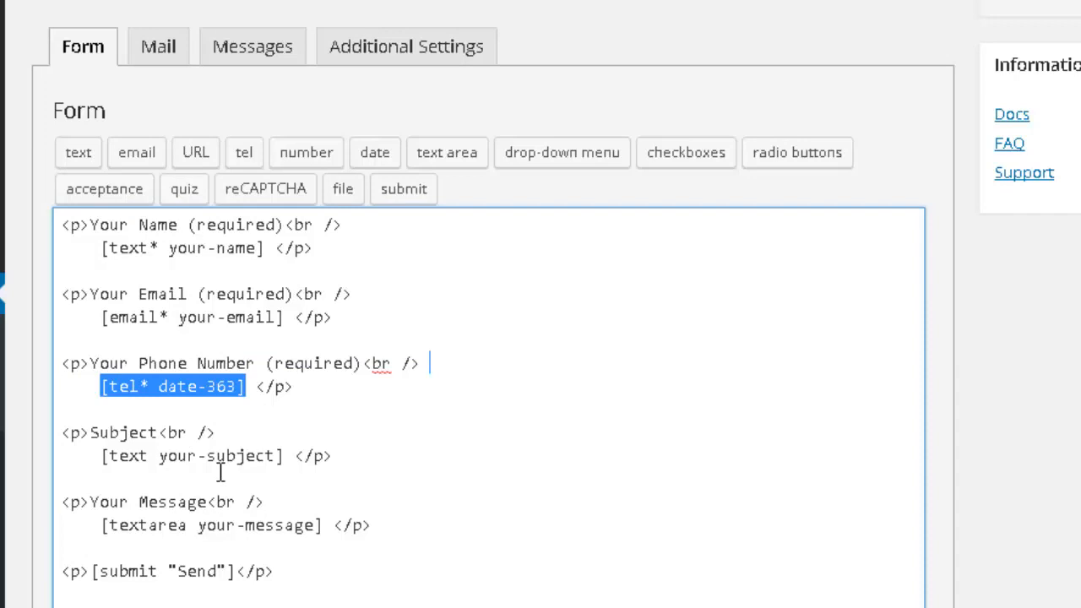
scroll(219, 473, "down", 3)
left_click(63, 539)
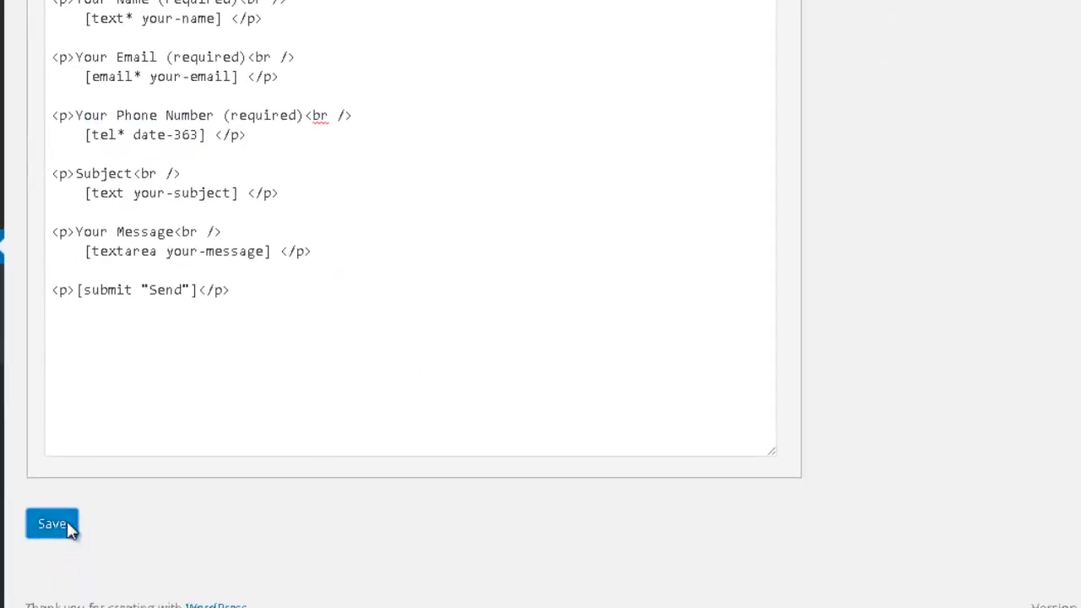
Examine the form's mail settings, from the recipient and sender fields down to the message body and file attachments
scroll(155, 518, "down", 2)
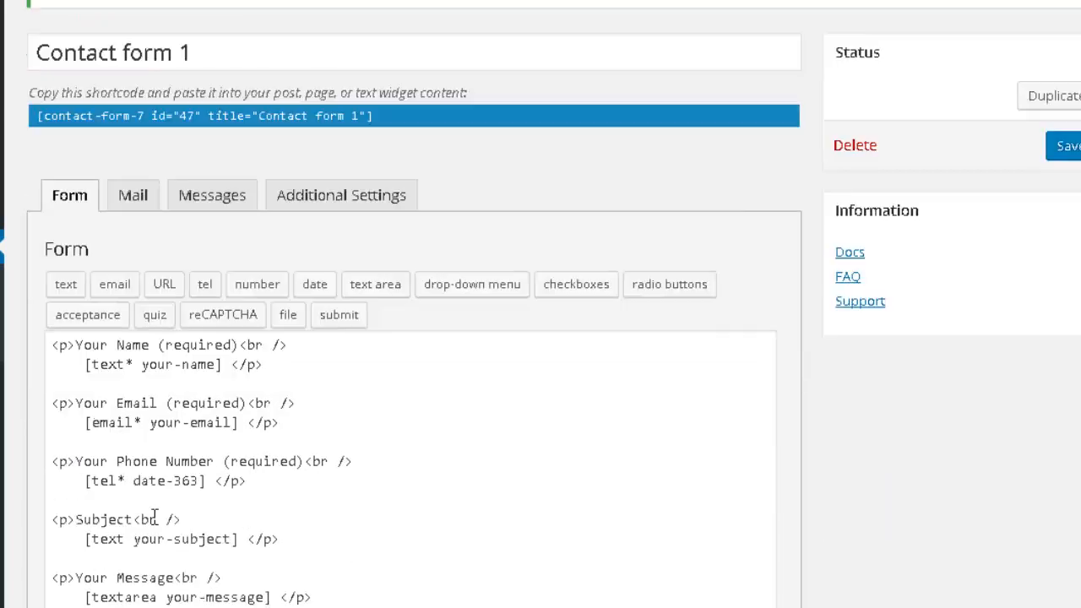
left_click(131, 204)
scroll(253, 216, "down", 5)
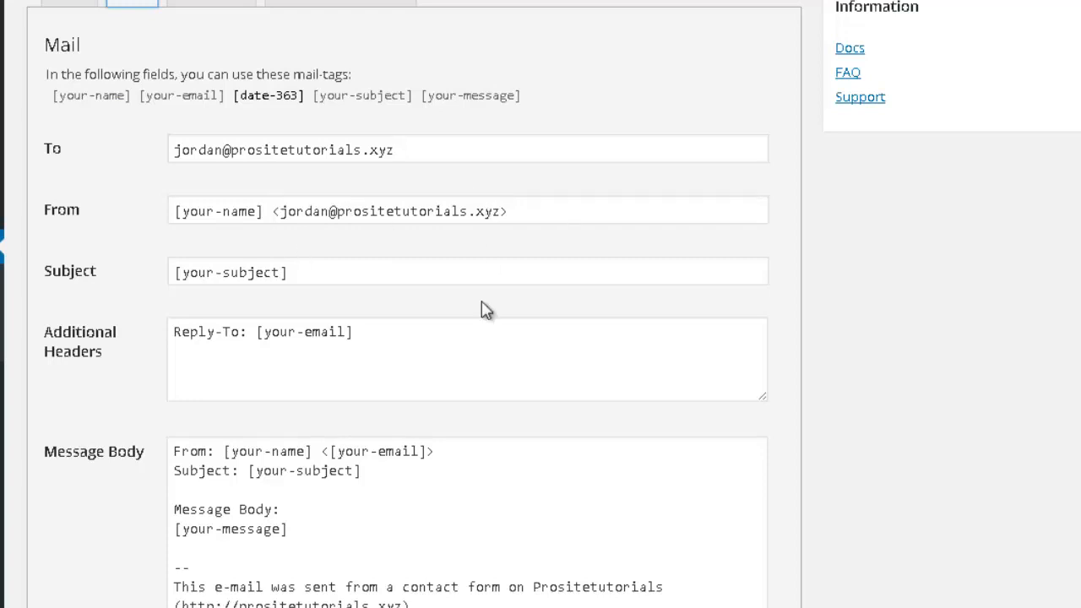
scroll(499, 339, "down", 10)
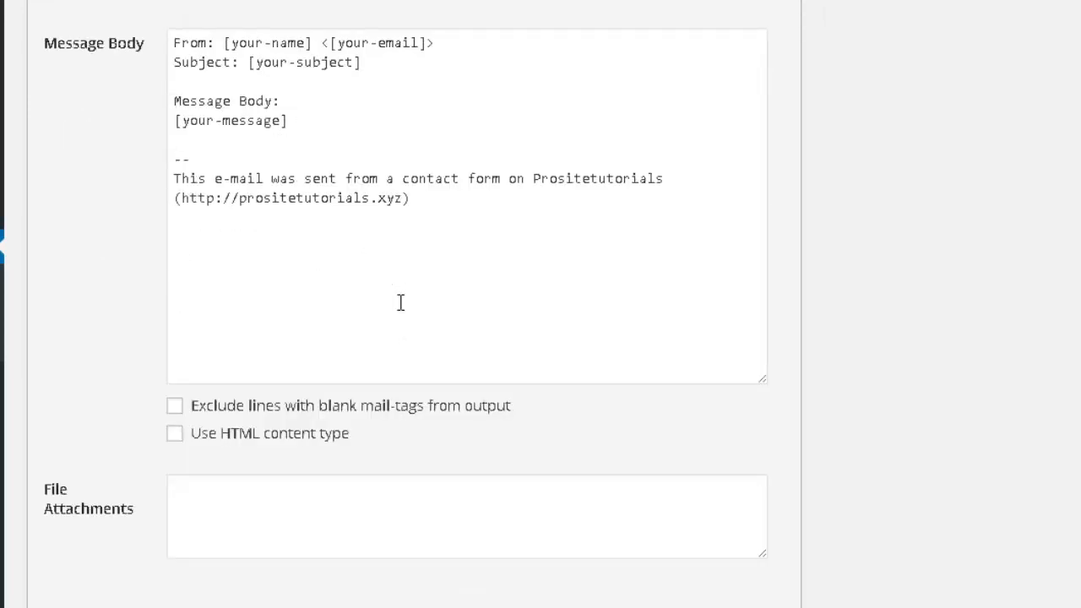
scroll(401, 304, "up", 7)
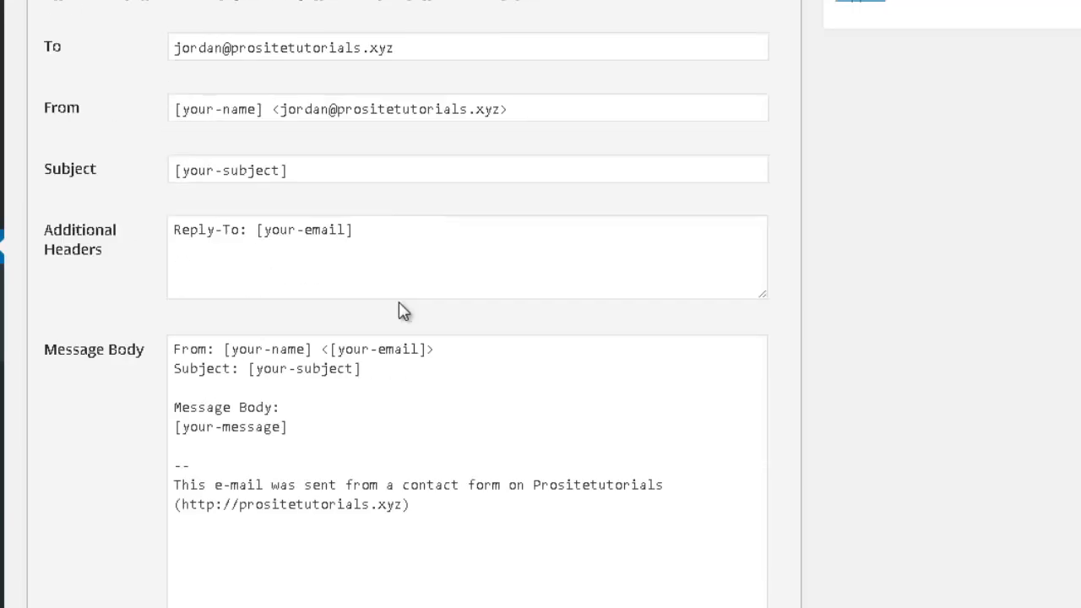
scroll(403, 311, "up", 5)
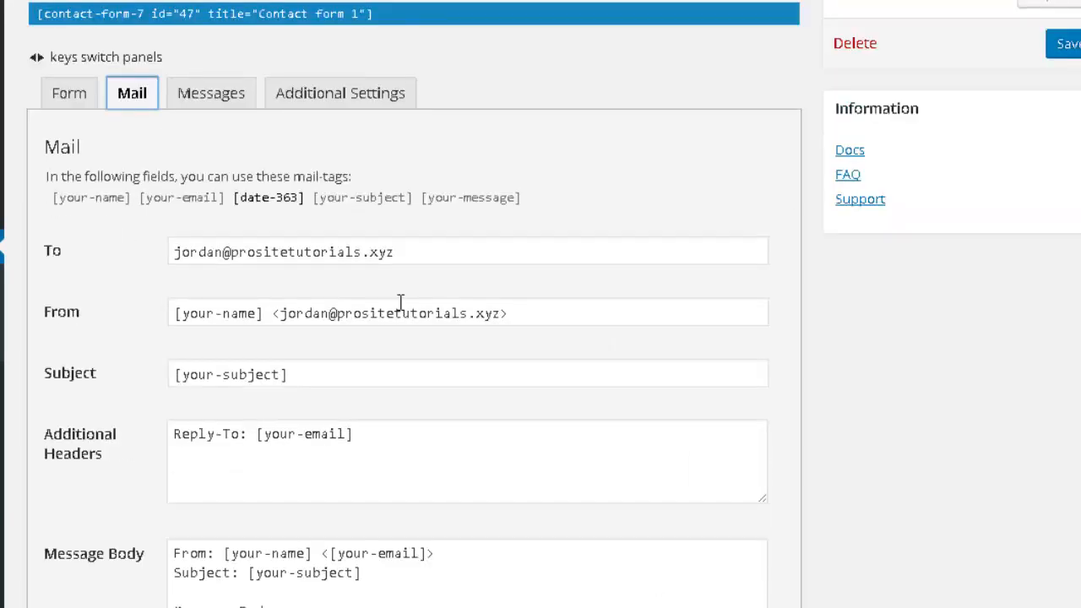
Review the form's response messages, from the successful-send text down to the invalid telephone number text
left_click(218, 91)
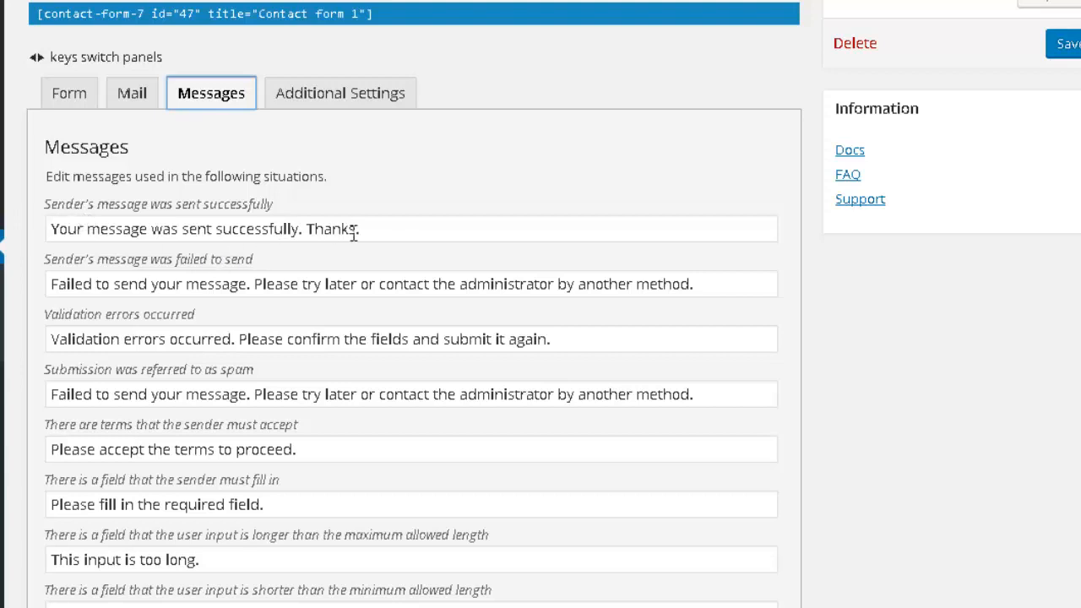
left_click_drag(369, 228, 36, 224)
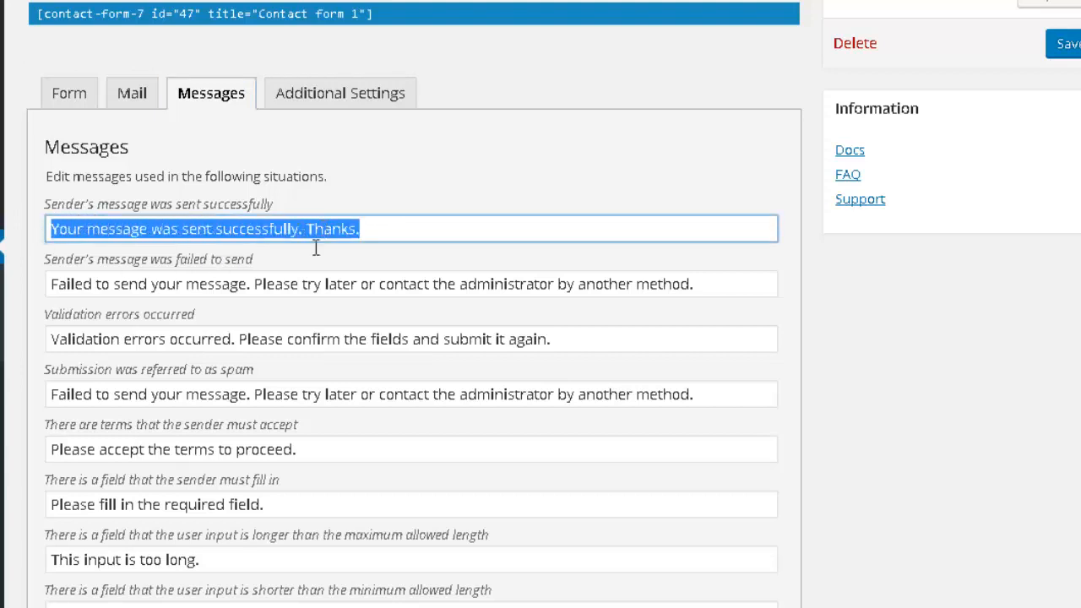
scroll(610, 353, "down", 3)
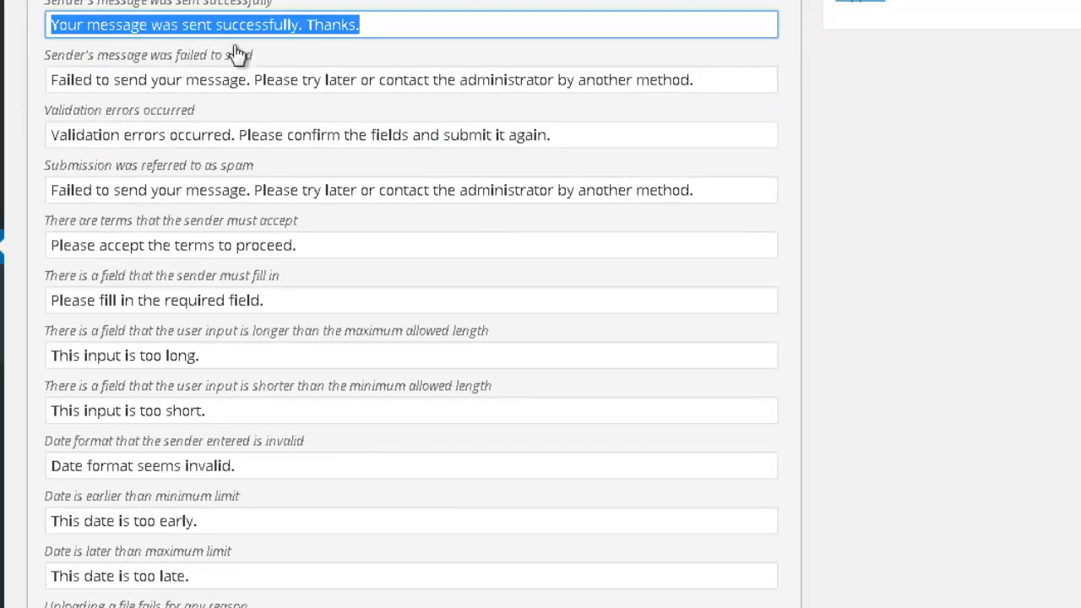
scroll(237, 55, "down", 8)
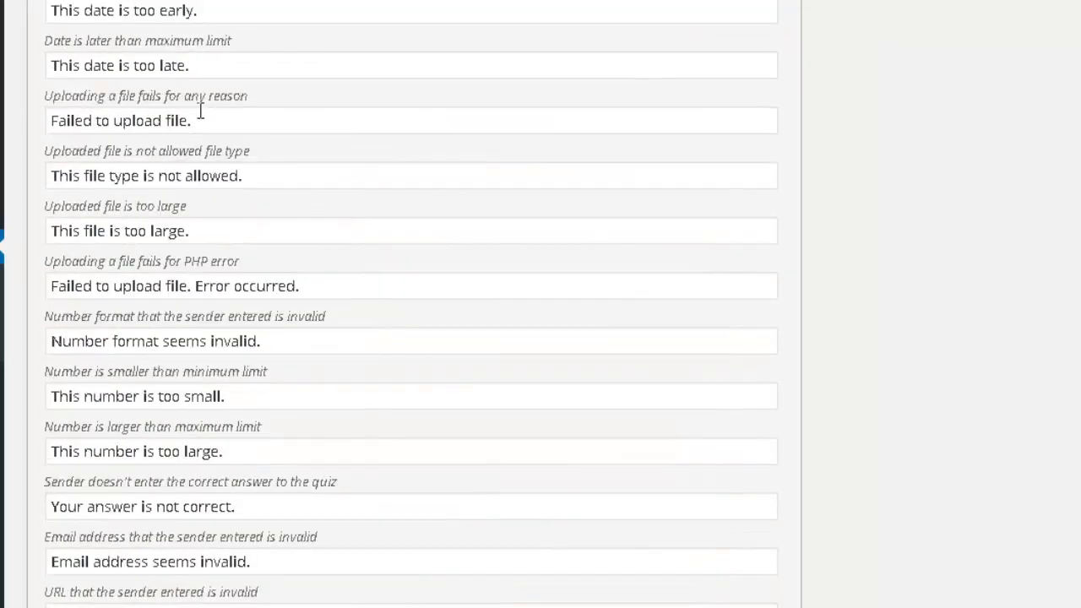
scroll(199, 116, "down", 2)
scroll(199, 116, "down", 2)
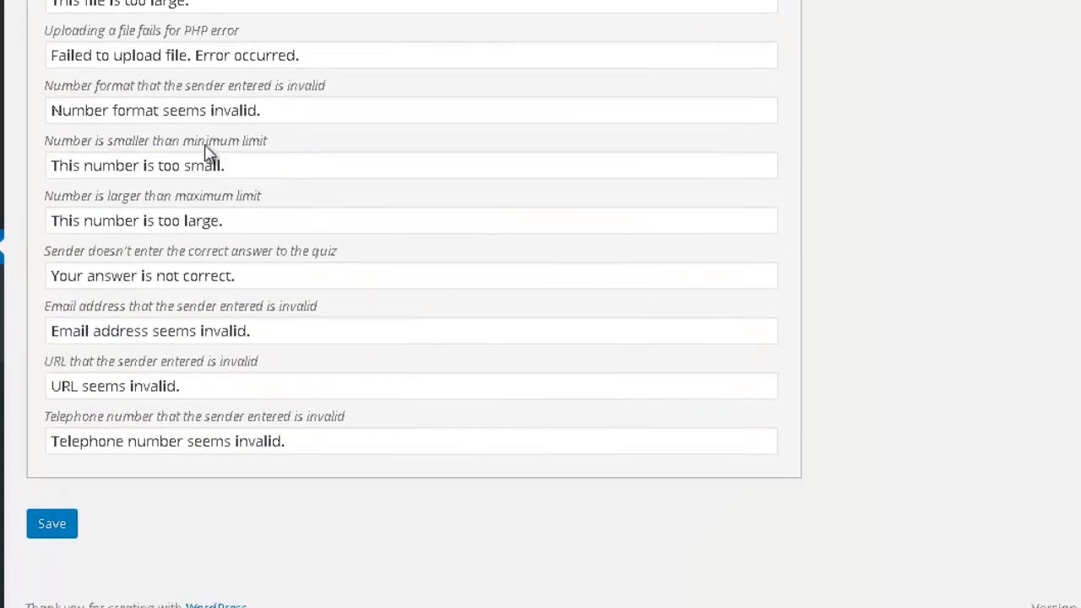
scroll(208, 150, "up", 13)
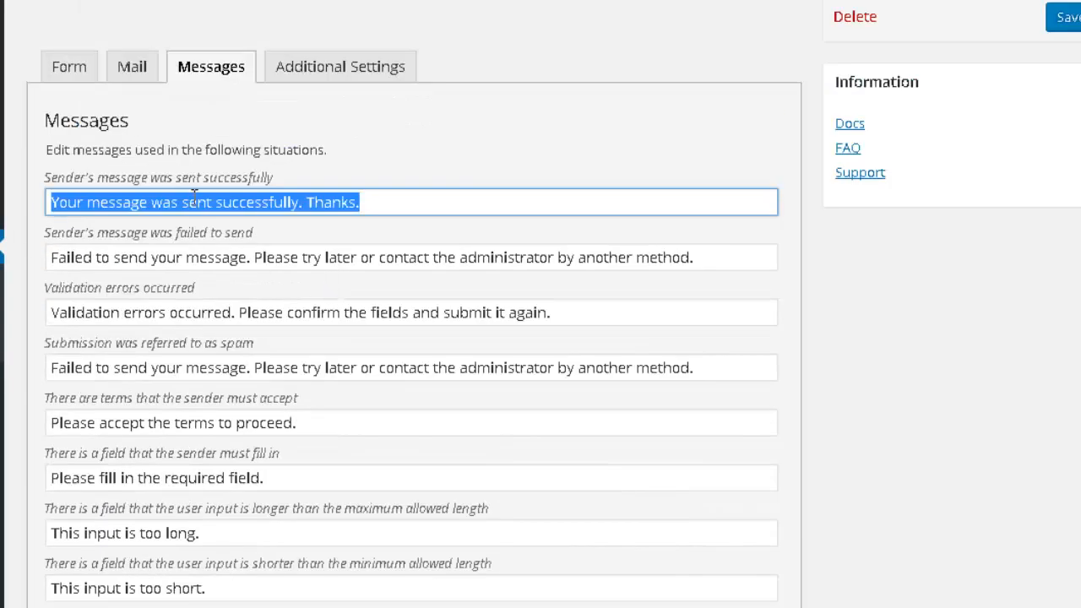
left_click(426, 203)
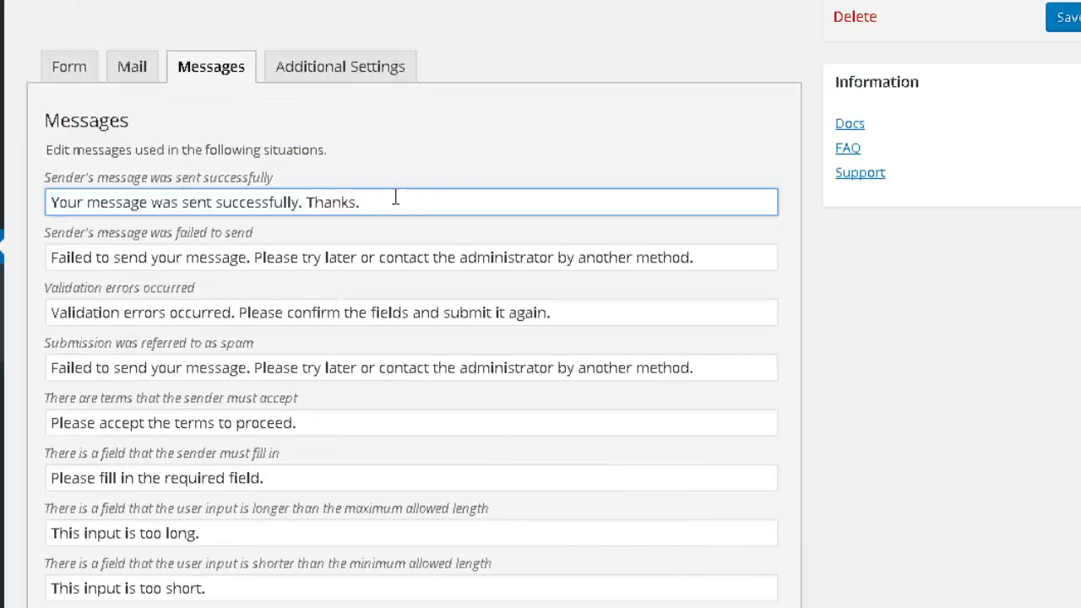
scroll(721, 76, "up", 1)
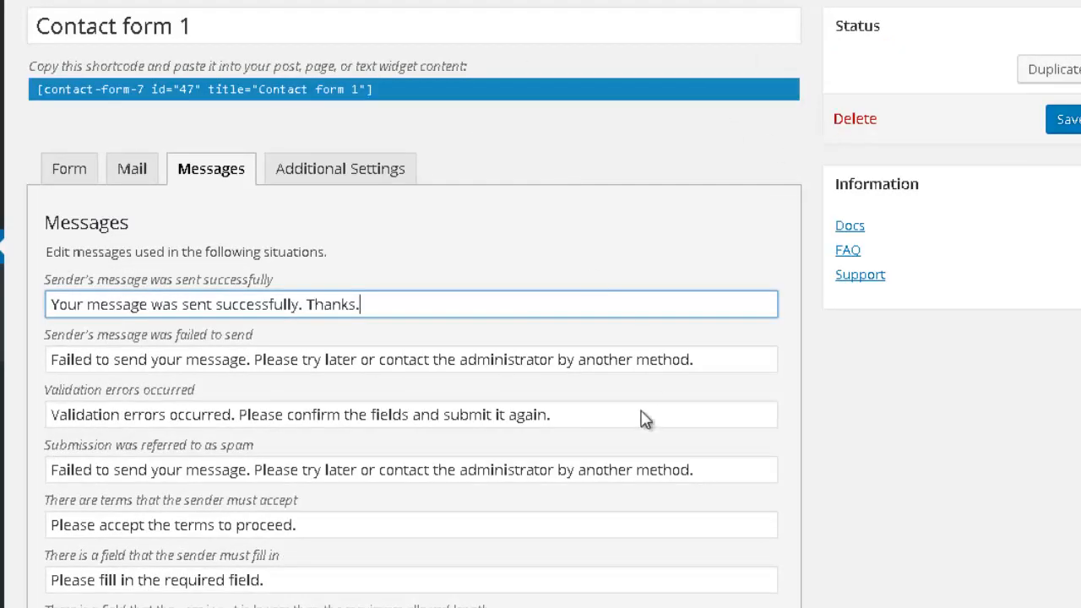
Copy the shortcode of Contact form 1 into the blank Notepad document
scroll(531, 367, "up", 1)
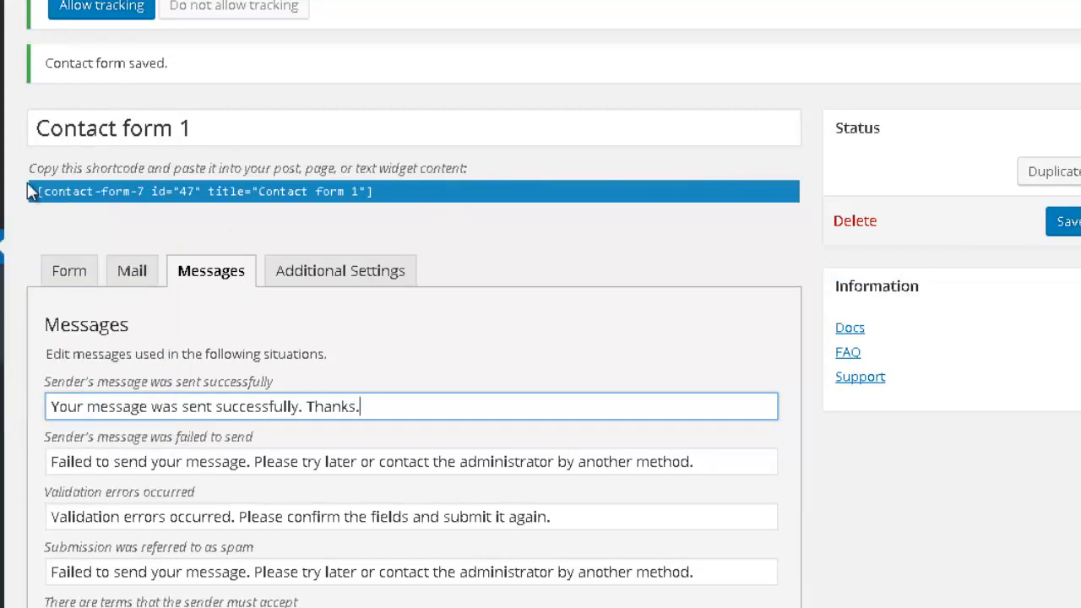
mouse_move(38, 192)
left_mouse_down()
mouse_move(237, 203)
mouse_move(387, 193)
mouse_move(34, 194)
left_mouse_up()
key("ctrl+c")
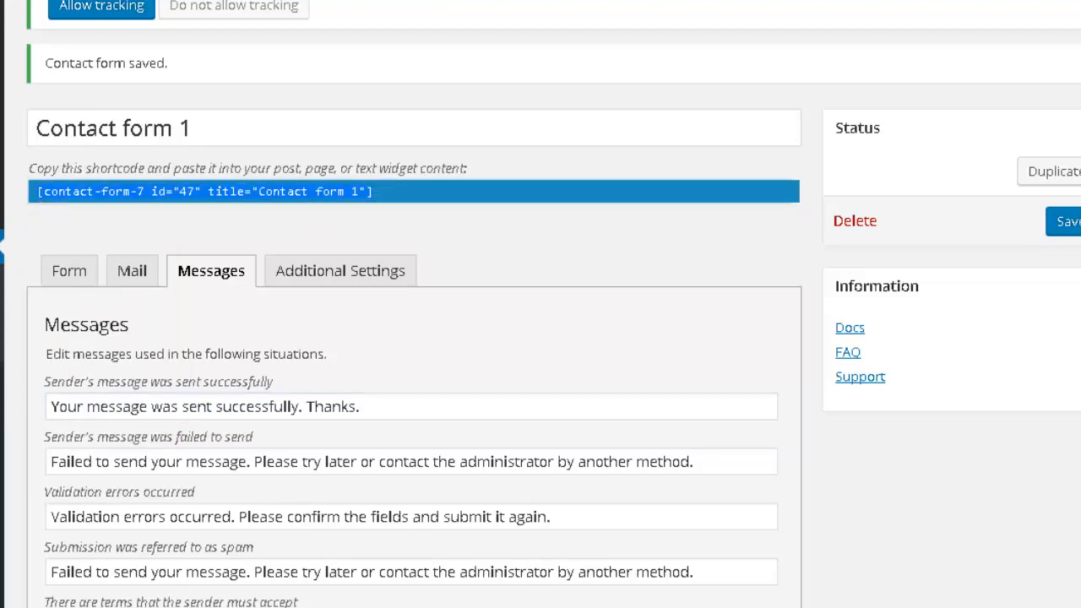
key("alt+Tab")
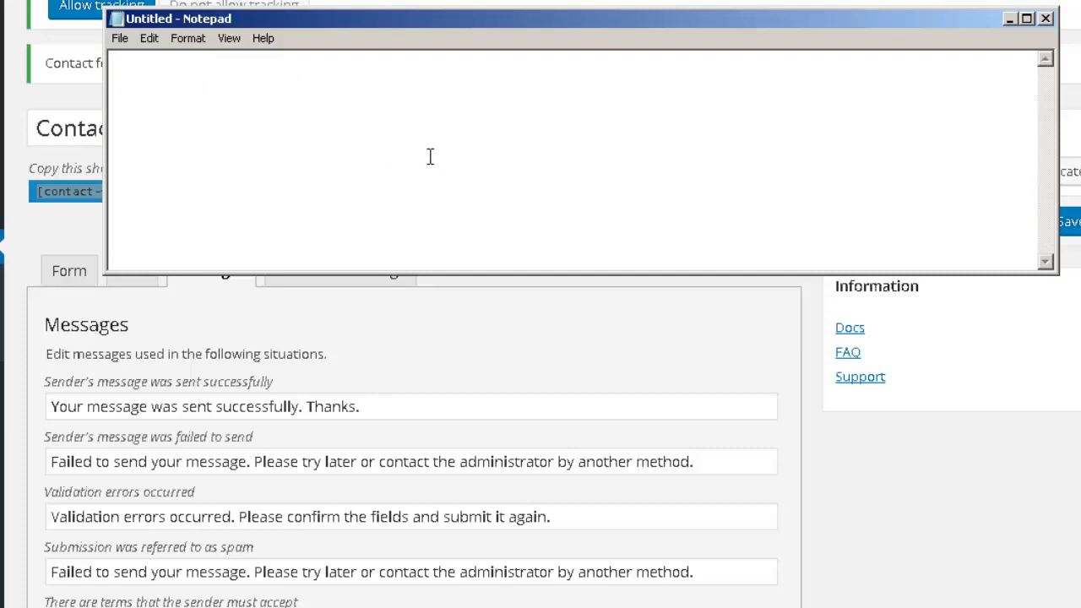
key("ctrl+v")
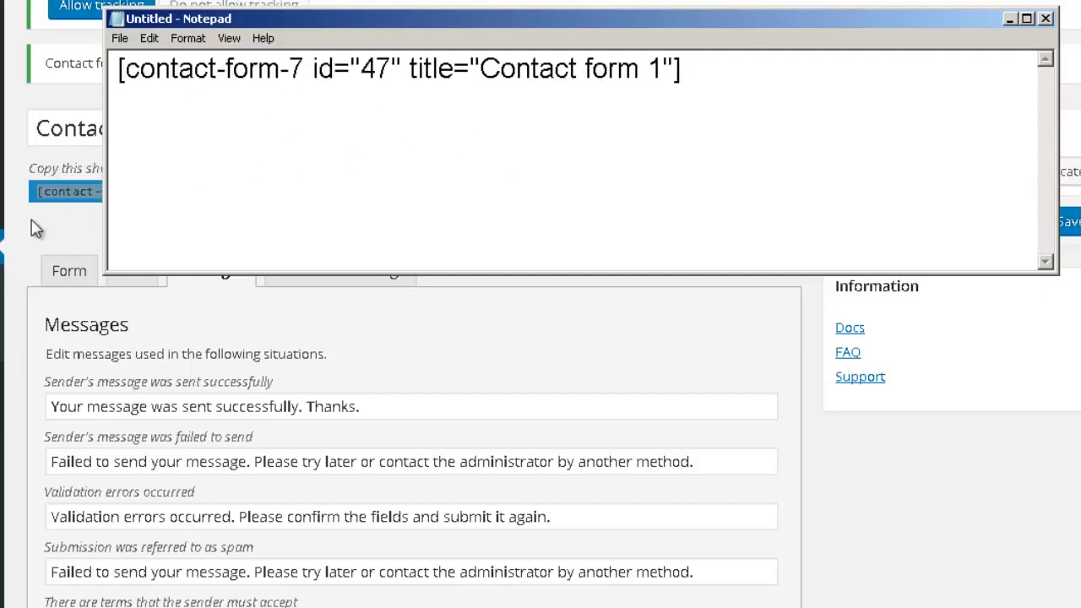
left_click_drag(676, 74, 43, 45)
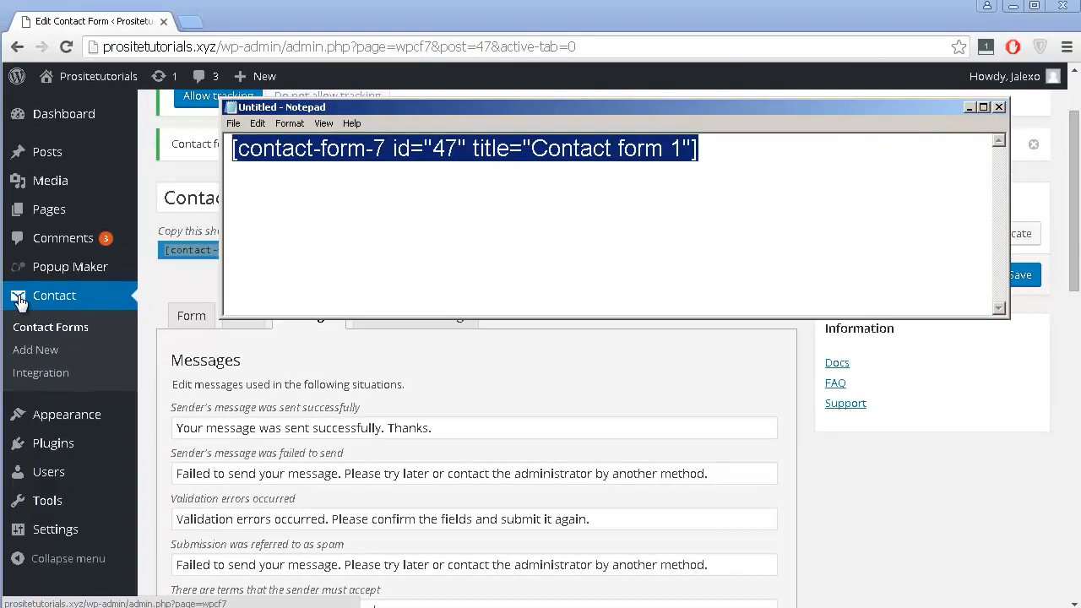
Start a new popup theme from Popup Maker's list of themes
mouse_move(55, 270)
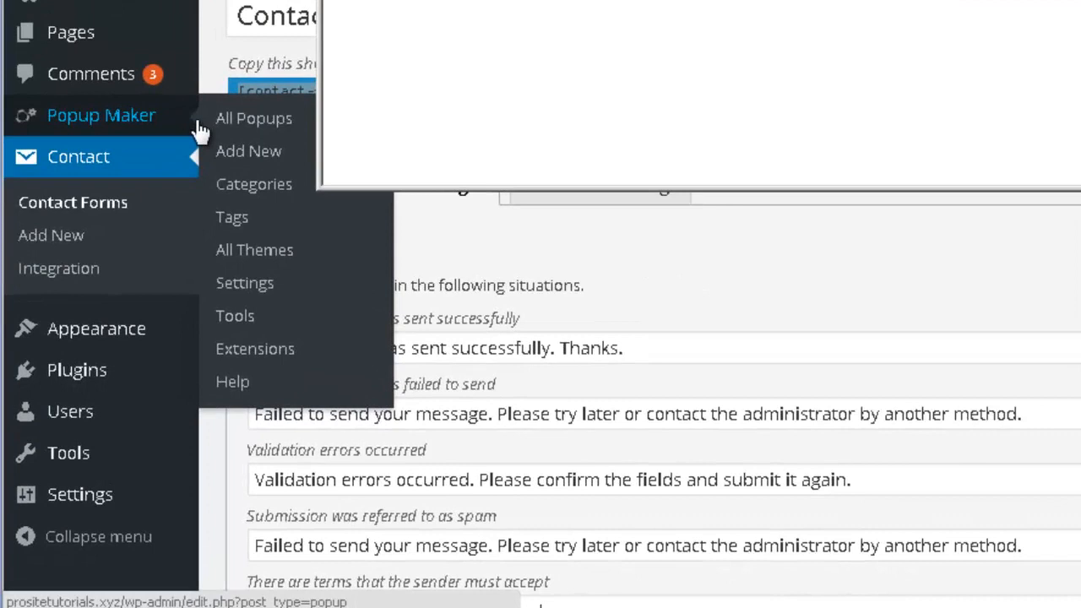
left_click(264, 251)
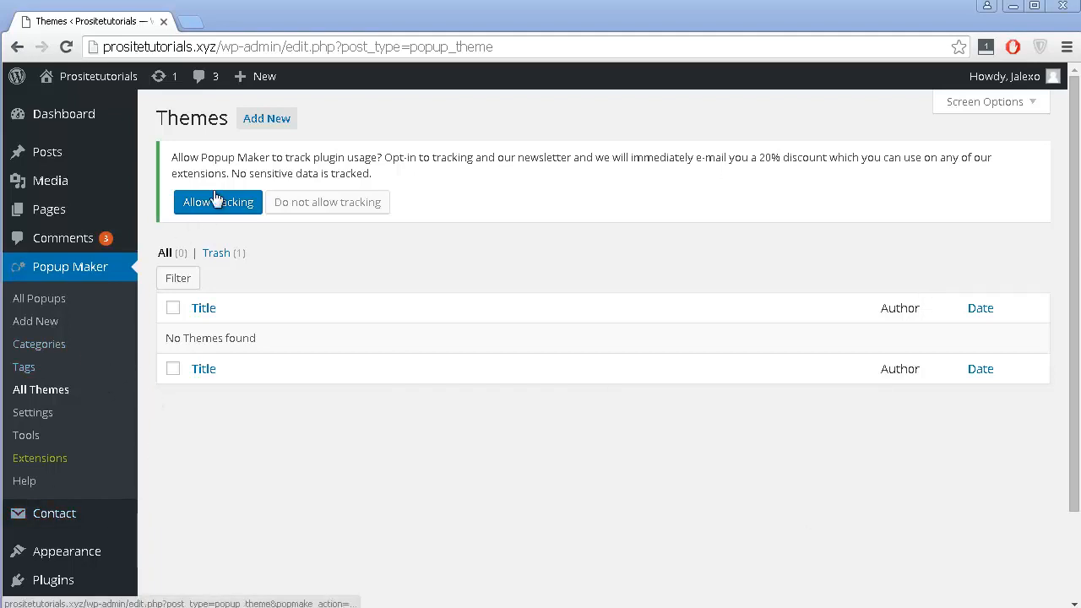
left_click(267, 121)
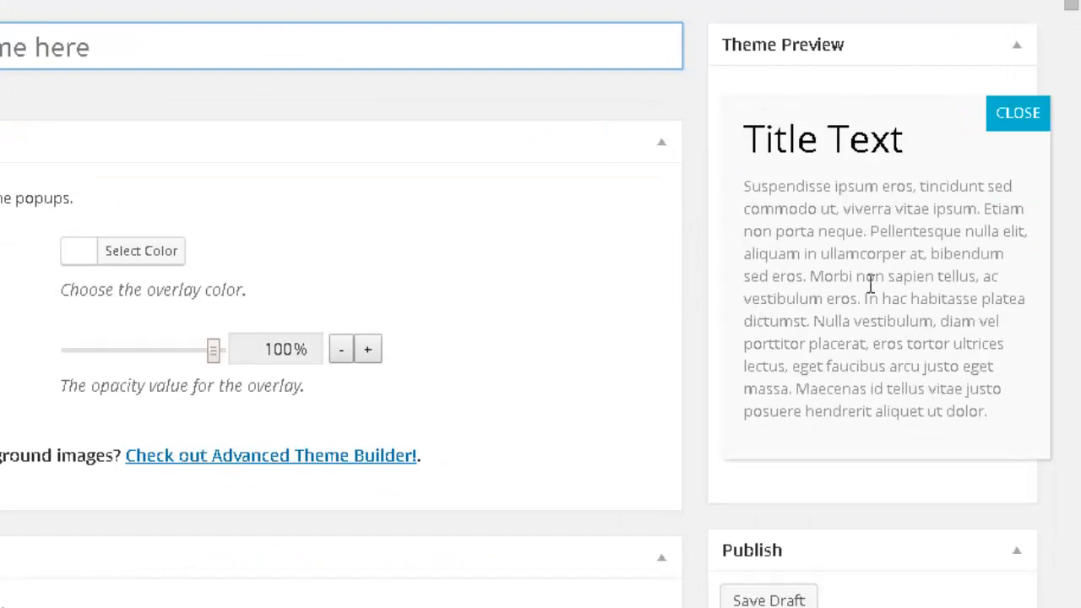
Examine the new theme's overlay settings and its container padding and background options
scroll(870, 286, "down", 2)
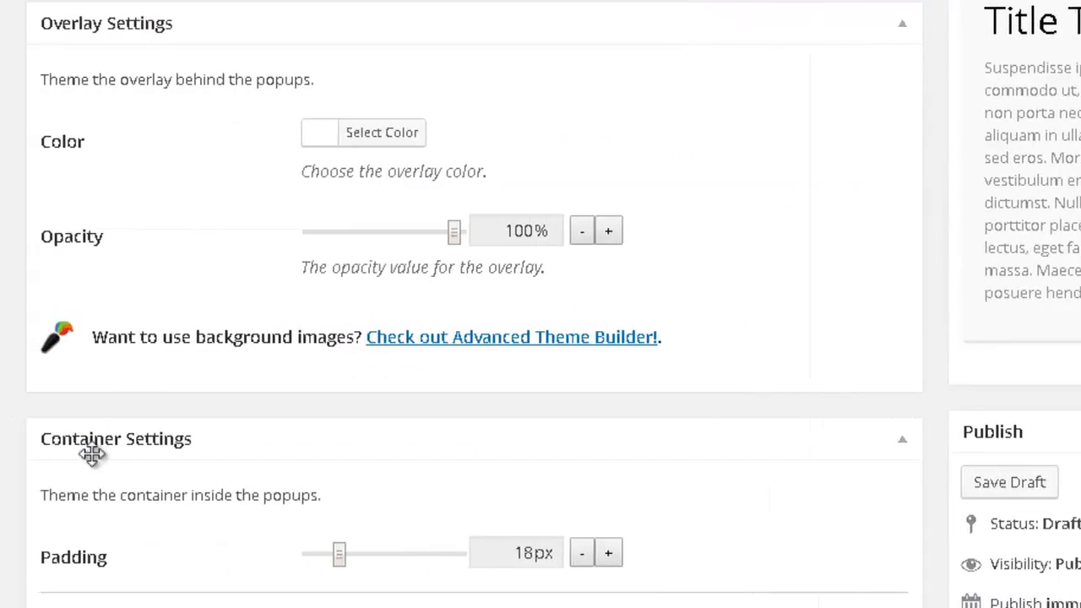
scroll(127, 414, "down", 1)
scroll(130, 385, "up", 2)
scroll(218, 440, "down", 1)
scroll(259, 244, "down", 1)
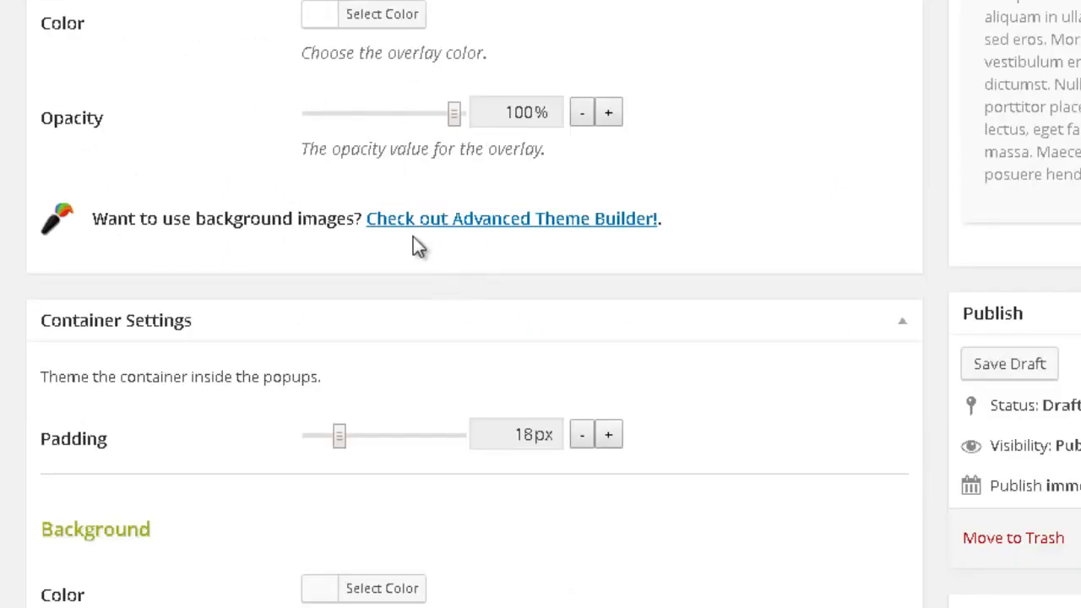
scroll(378, 312, "down", 1)
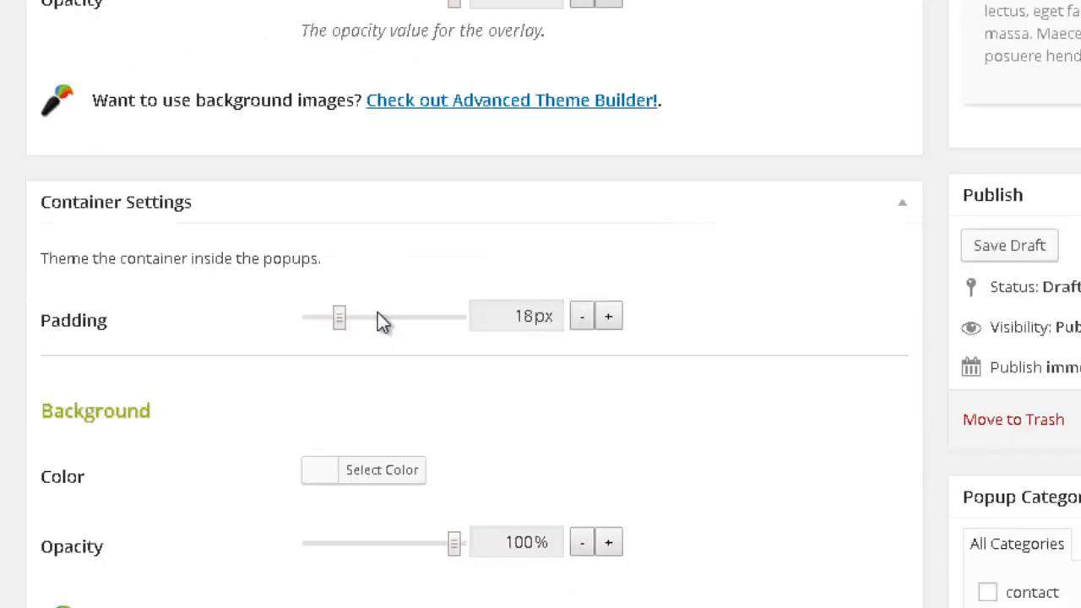
scroll(378, 315, "down", 1)
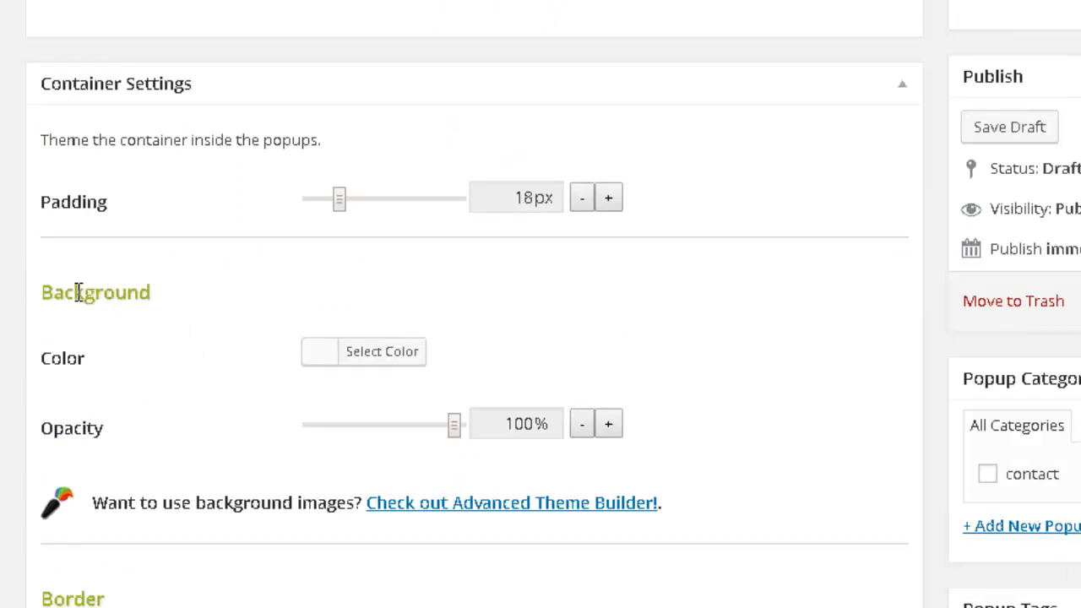
scroll(50, 309, "down", 1)
scroll(533, 217, "up", 2)
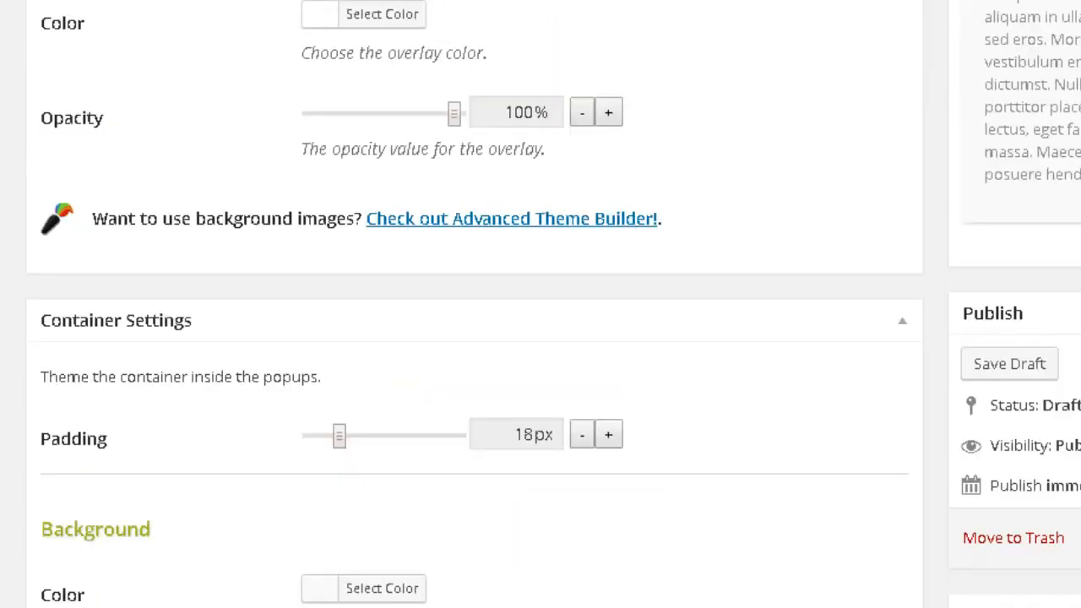
Set the theme container's background color to the grey #b7b7b7 and check it in the theme preview
scroll(1047, 246, "down", 2)
left_click(328, 355)
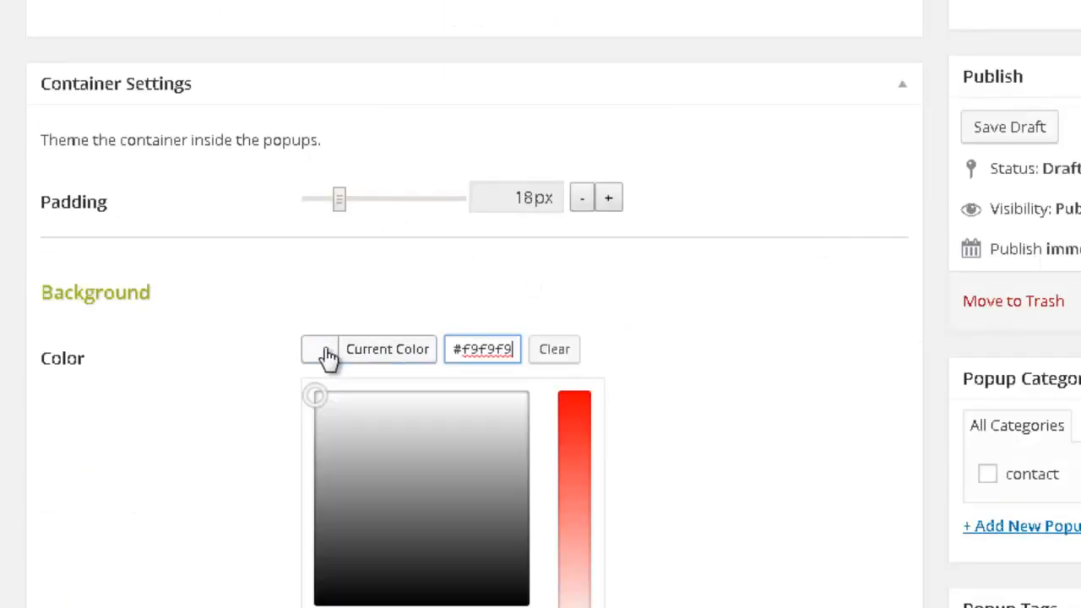
left_click_drag(307, 401, 309, 417)
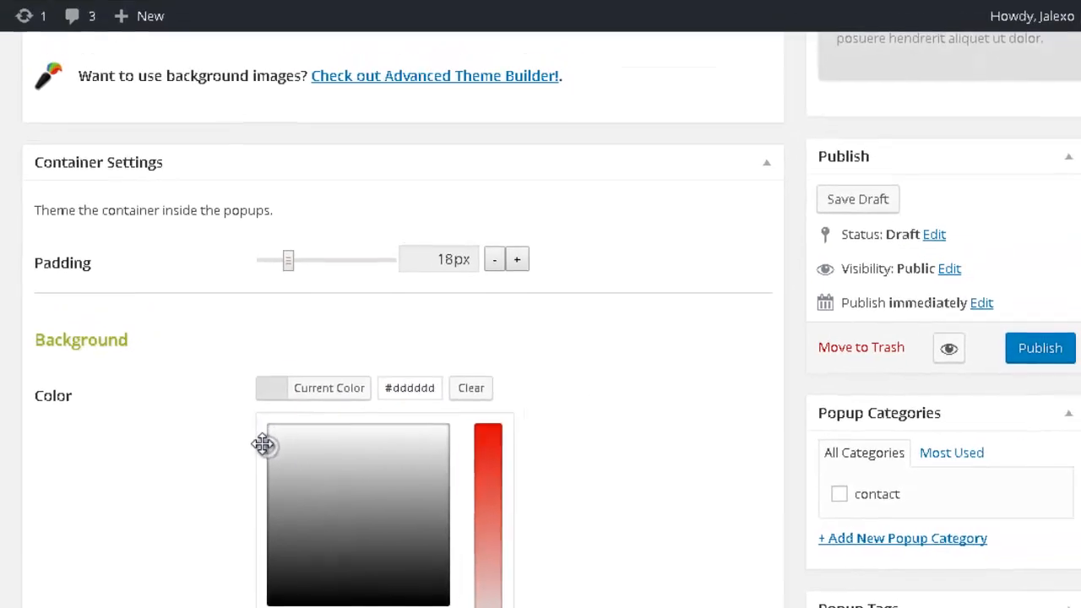
left_click_drag(262, 445, 264, 472)
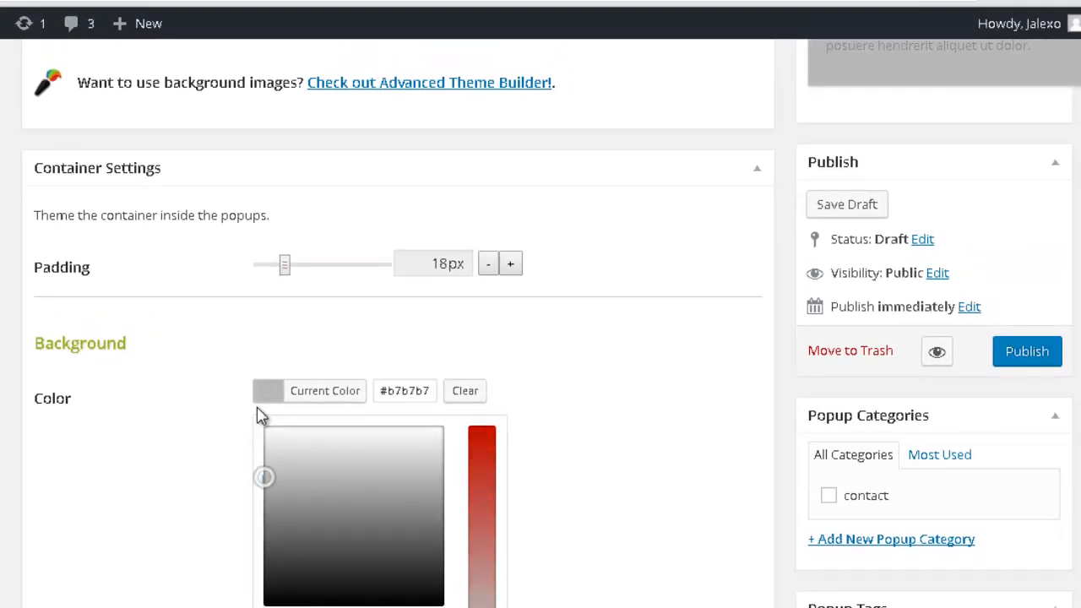
left_click(586, 362)
scroll(641, 398, "up", 5)
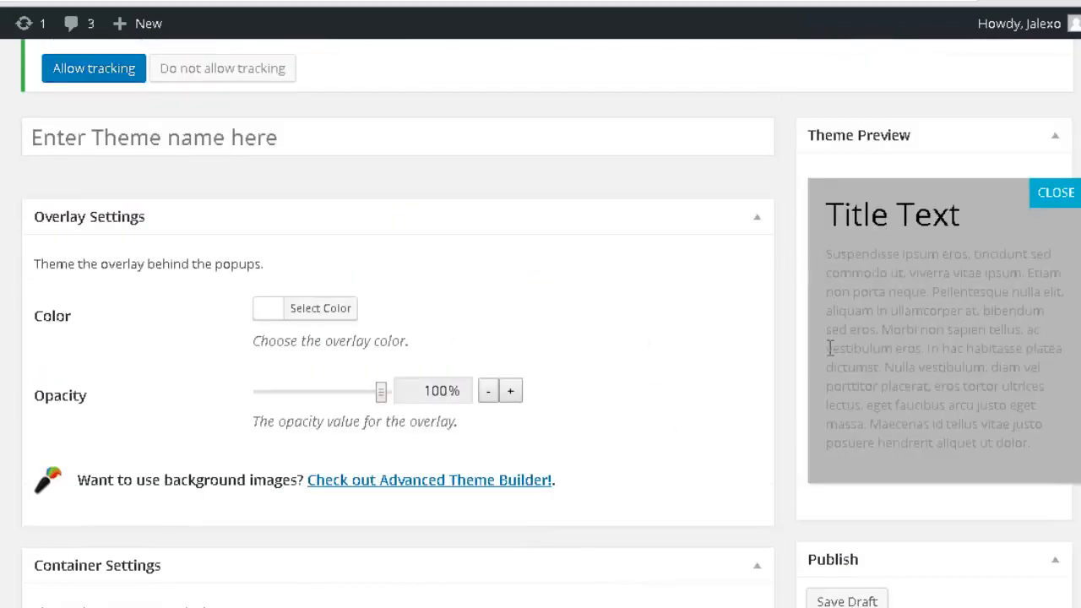
Give the container a Solid border with a 1px corner radius and check it in the theme preview
scroll(888, 316, "down", 5)
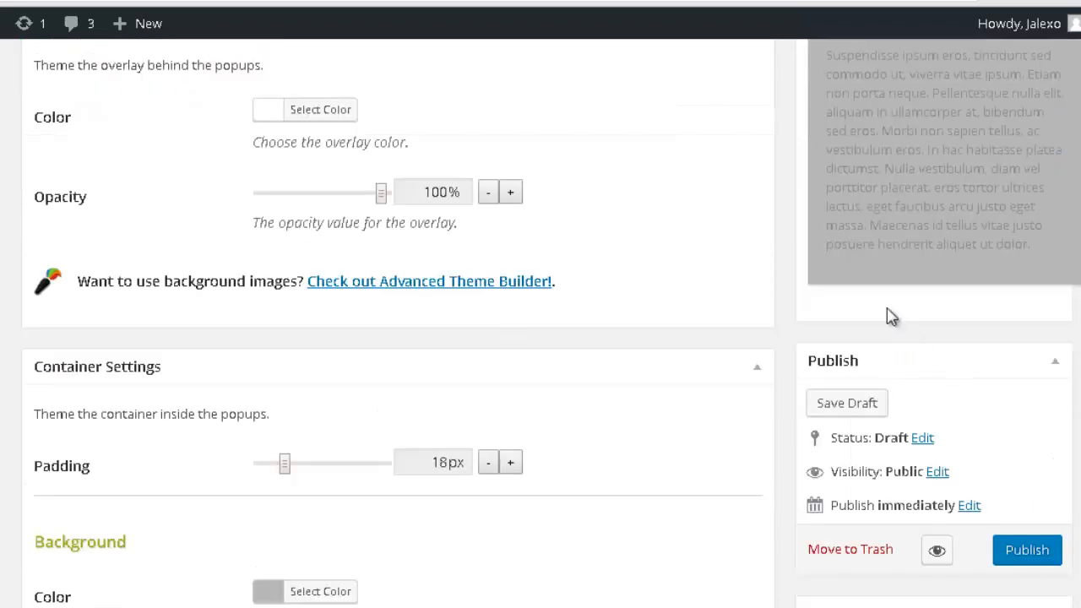
scroll(326, 319, "up", 1)
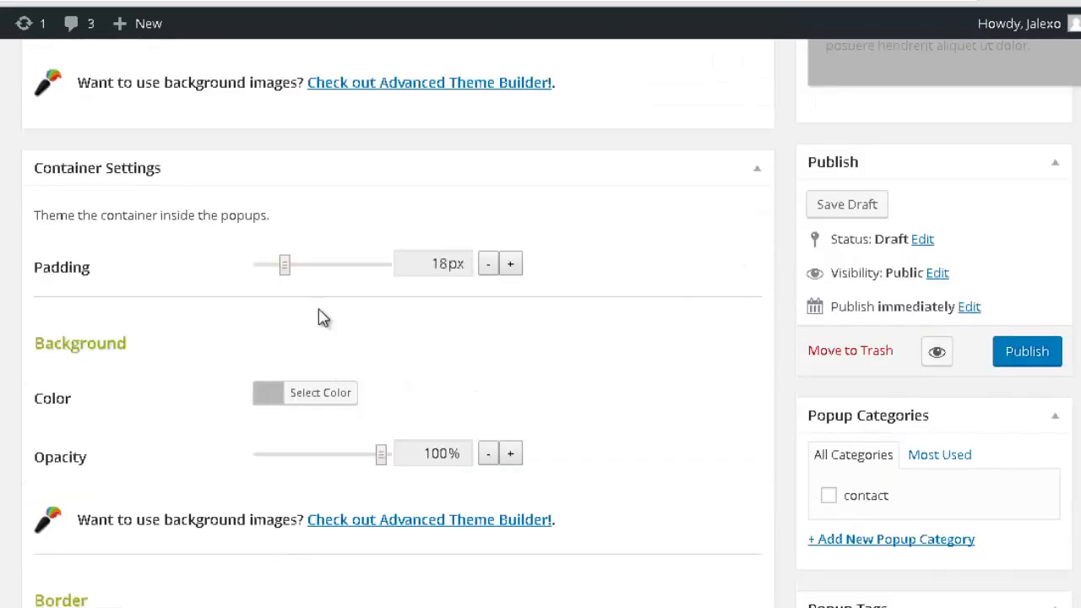
scroll(287, 393, "down", 2)
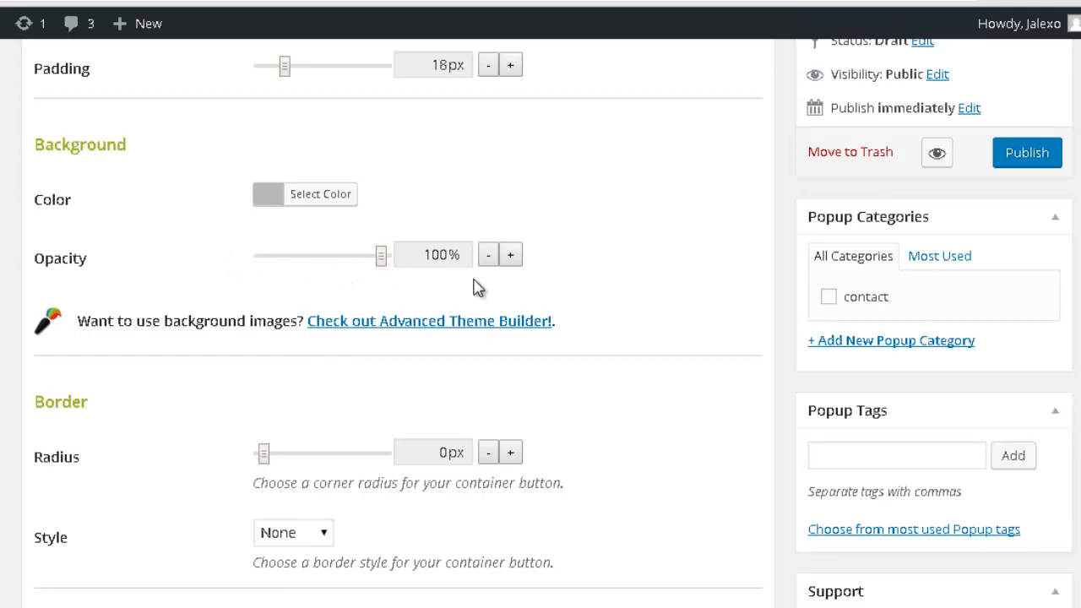
scroll(422, 414, "down", 1)
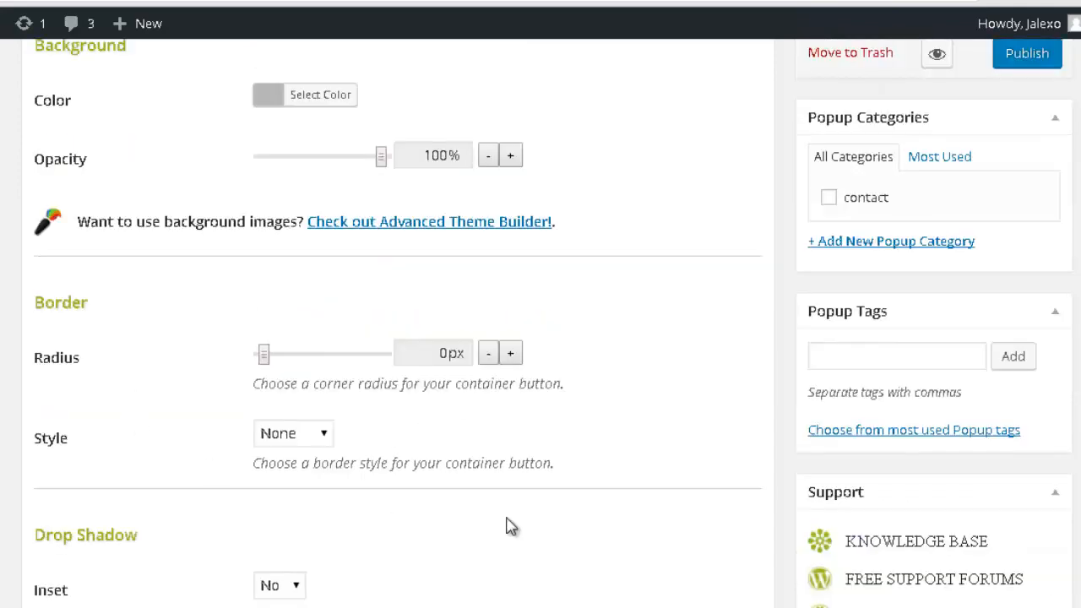
left_click(318, 436)
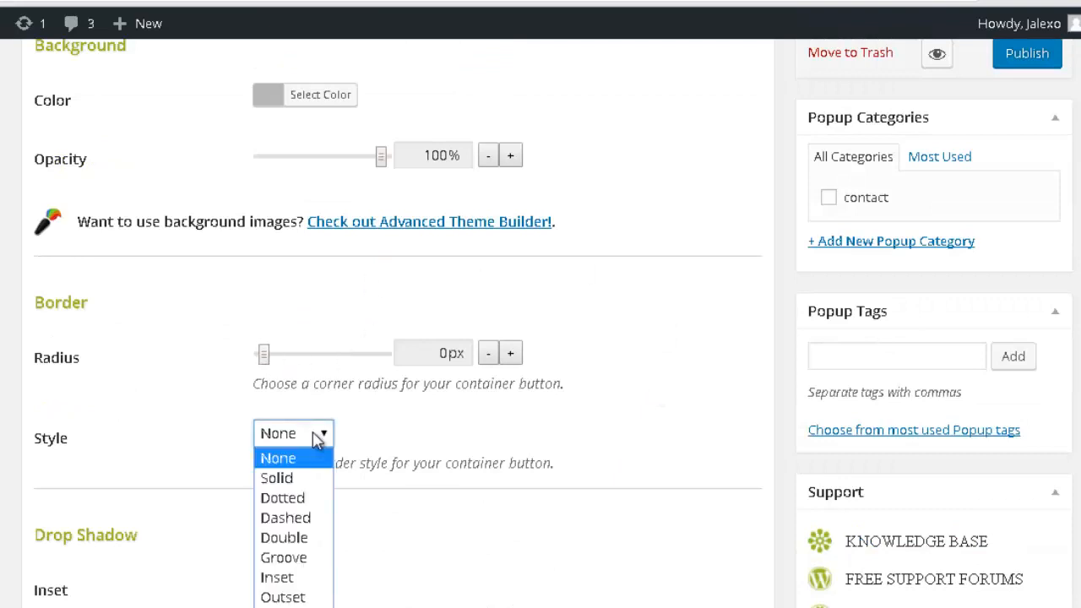
left_click(279, 479)
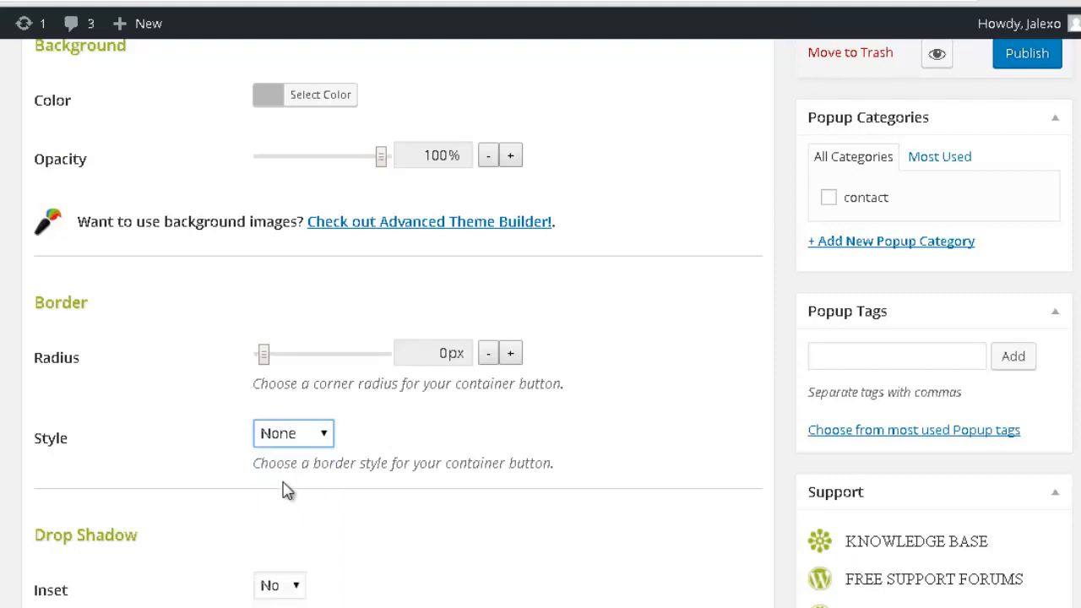
left_click(511, 353)
scroll(549, 347, "up", 5)
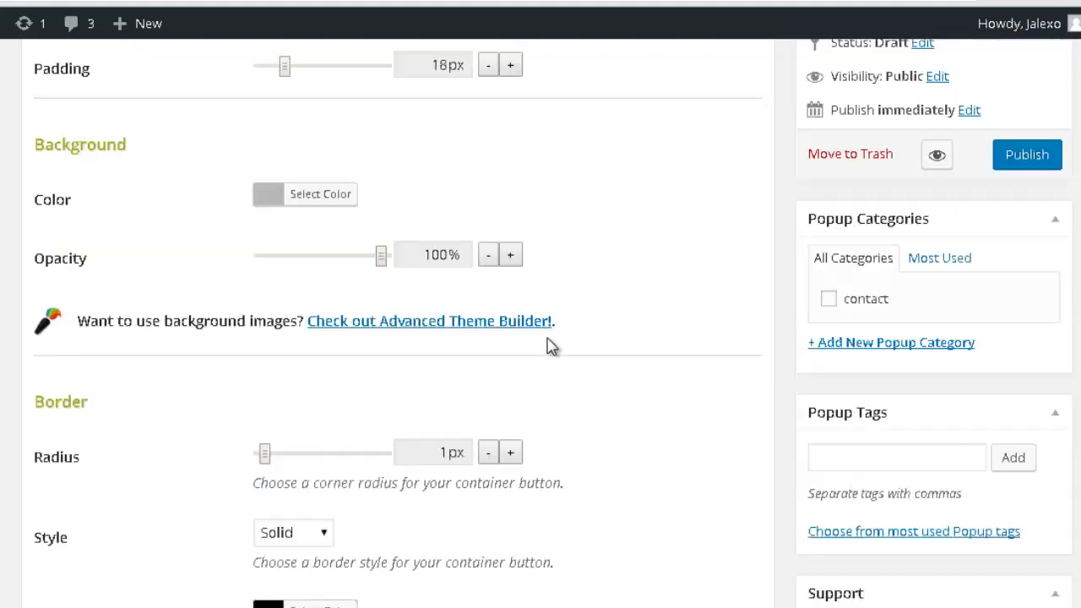
scroll(549, 347, "up", 1)
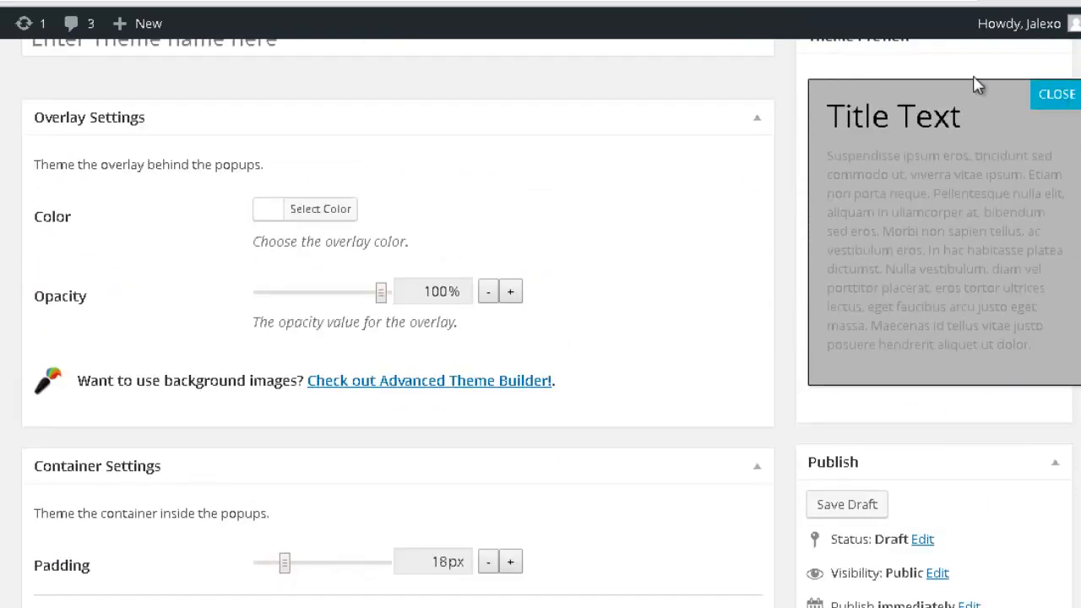
Examine the container's border and drop shadow options, the title font and text shadow options, and the content settings
scroll(718, 507, "down", 4)
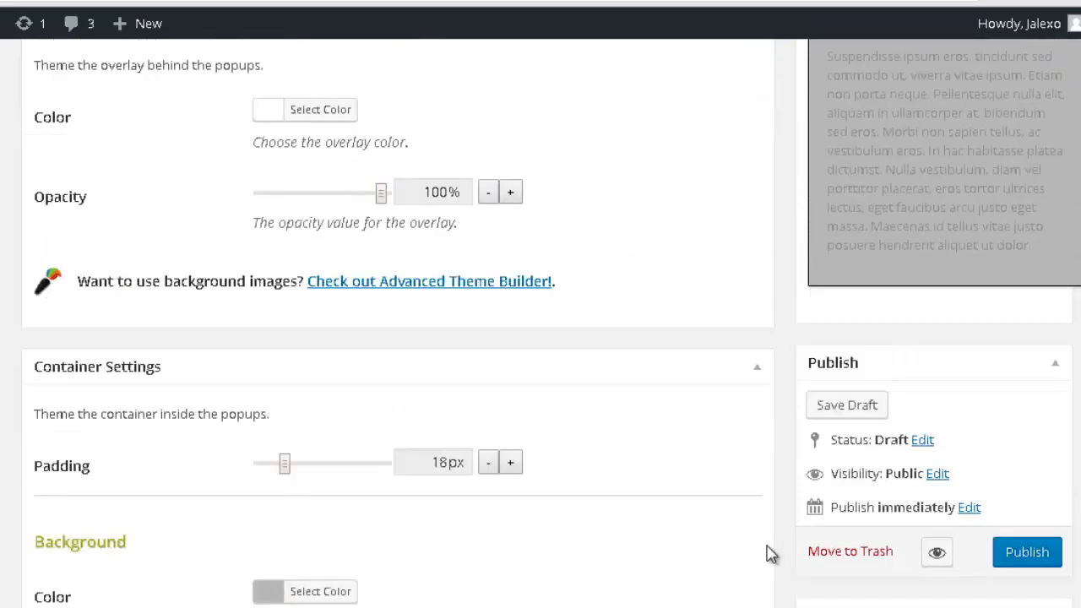
scroll(664, 482, "down", 4)
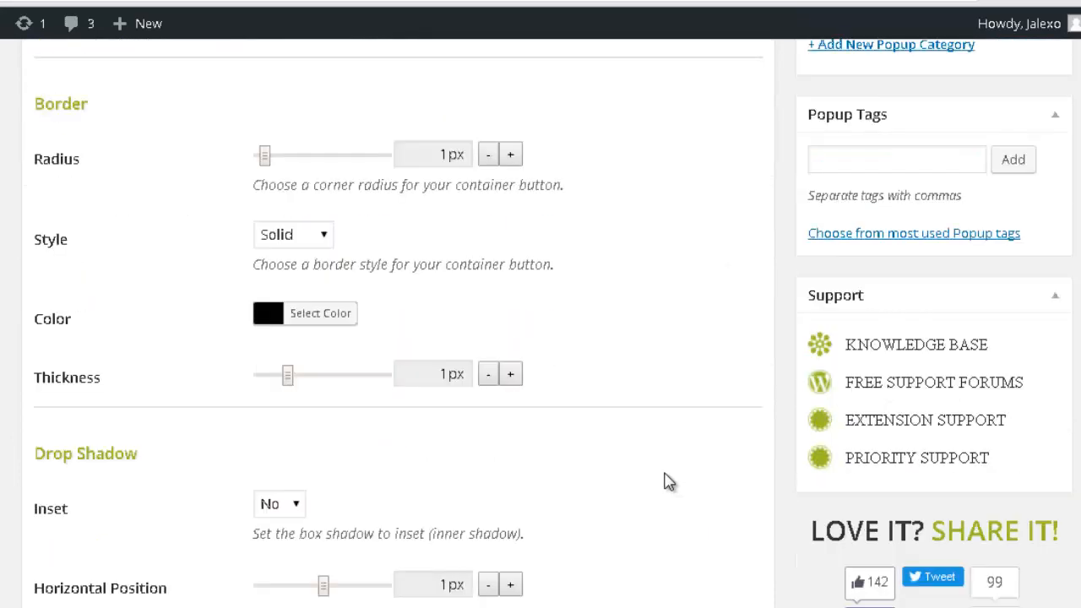
scroll(342, 456, "down", 2)
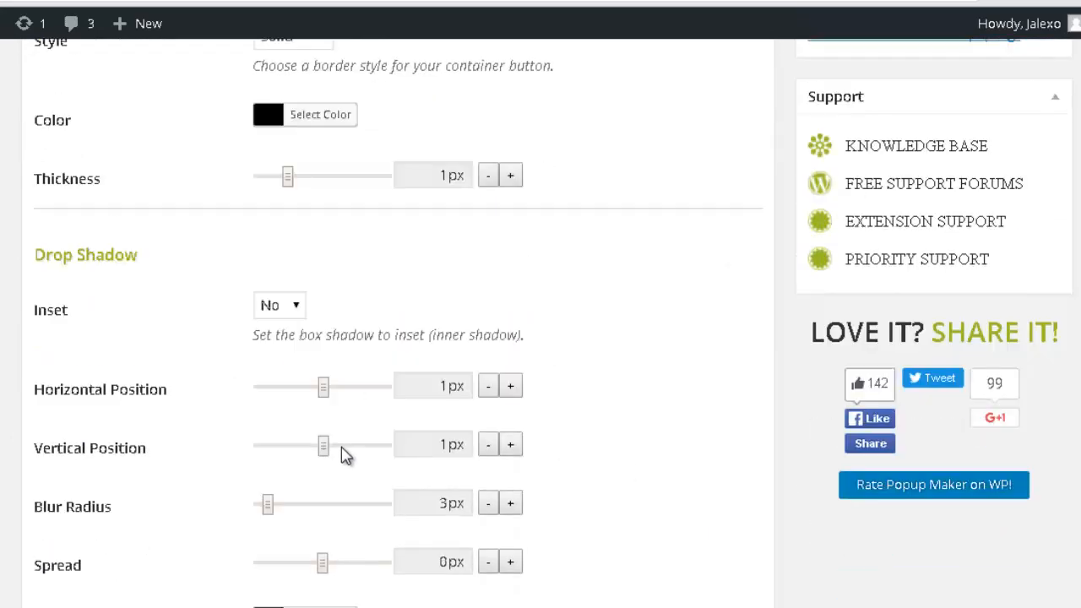
scroll(341, 447, "down", 1)
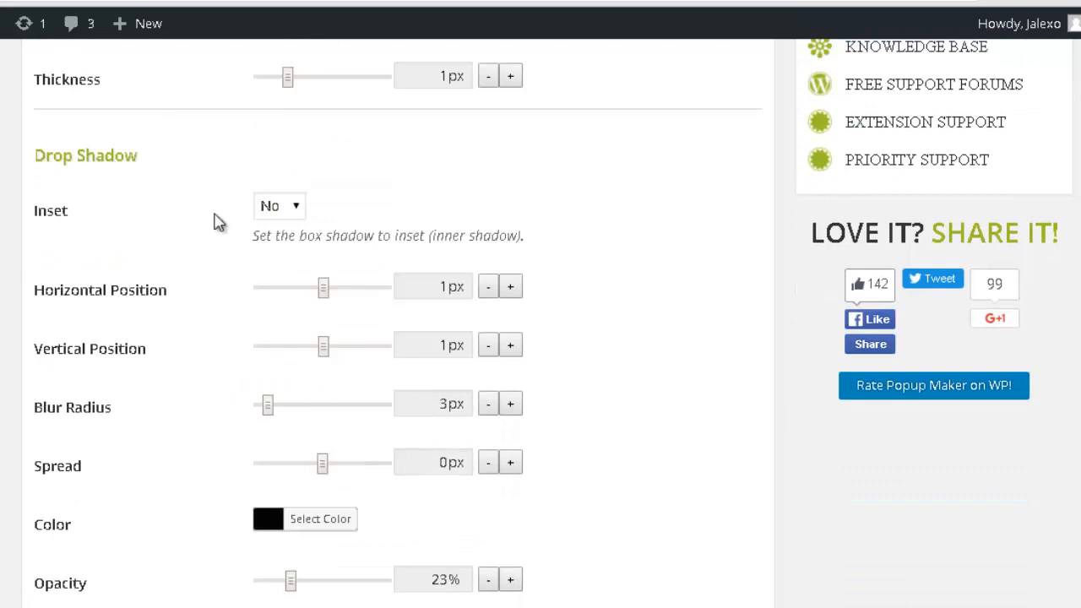
scroll(217, 220, "down", 1)
scroll(397, 355, "down", 2)
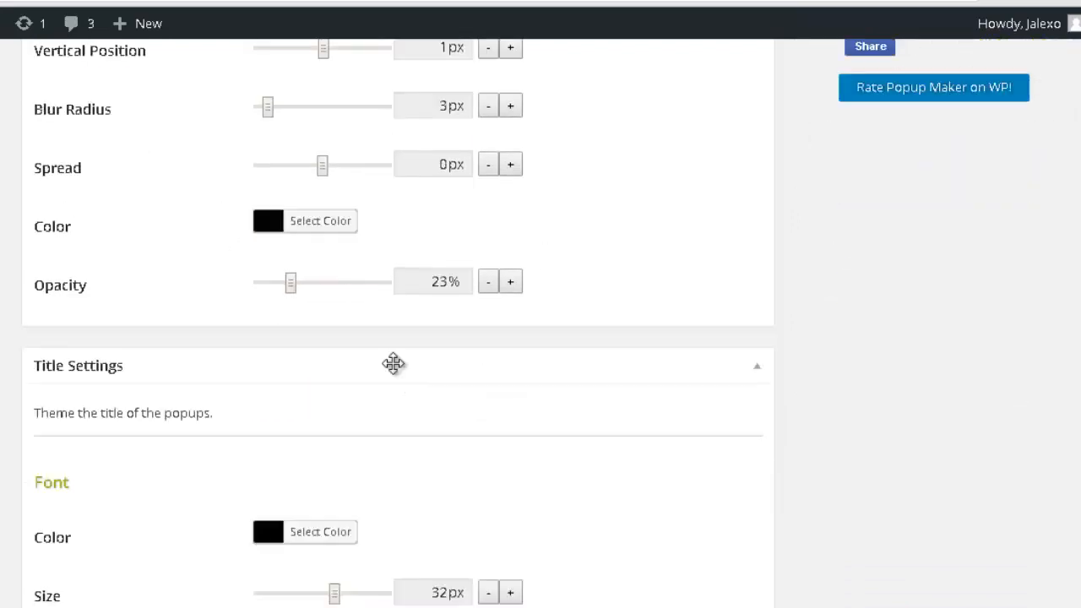
scroll(393, 363, "down", 4)
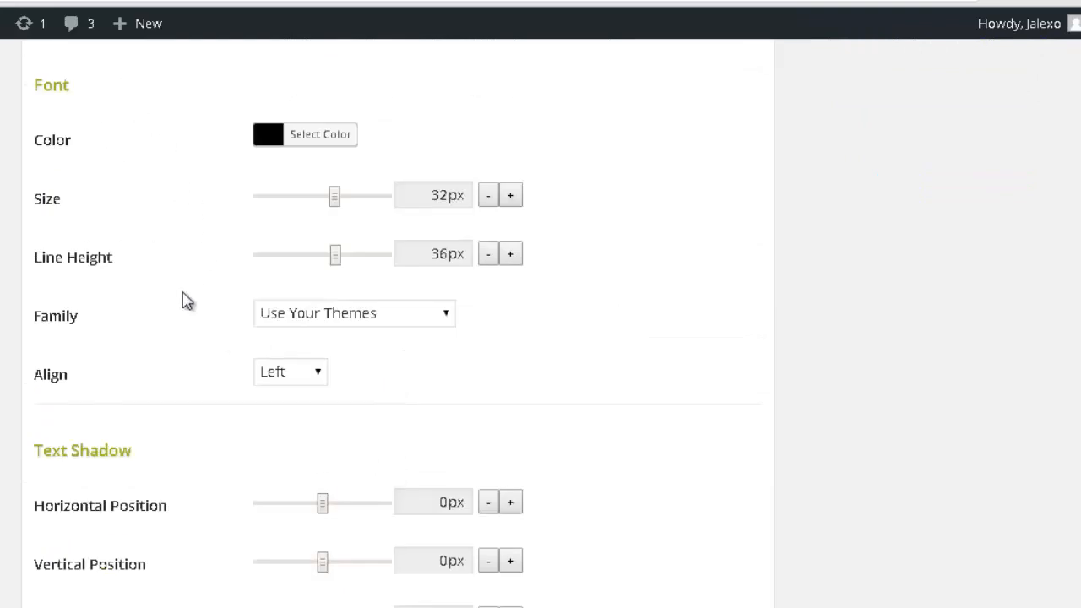
scroll(211, 393, "down", 1)
scroll(200, 271, "down", 1)
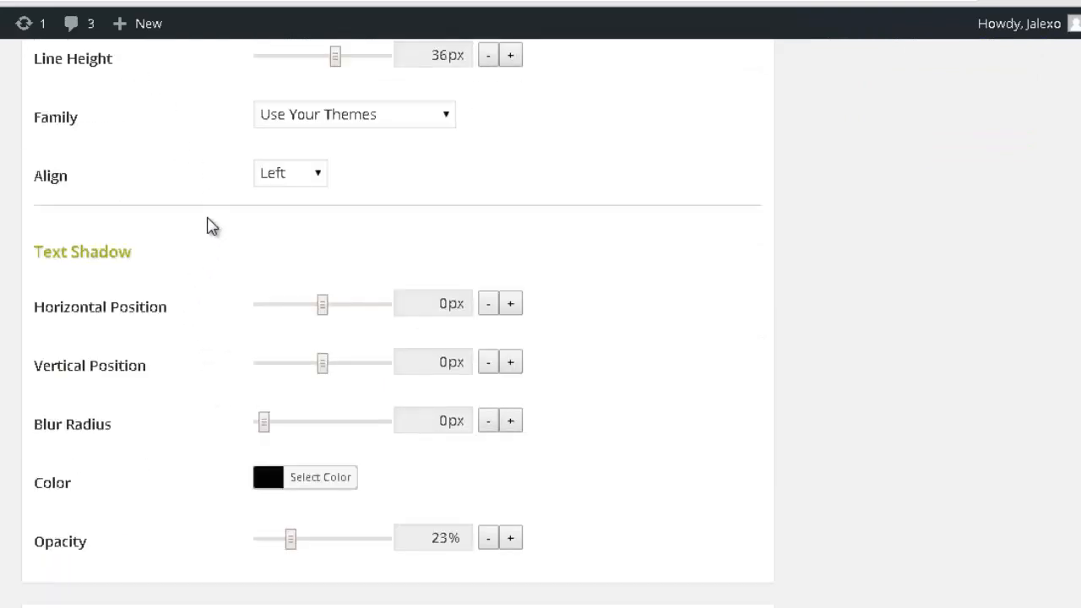
scroll(211, 226, "down", 2)
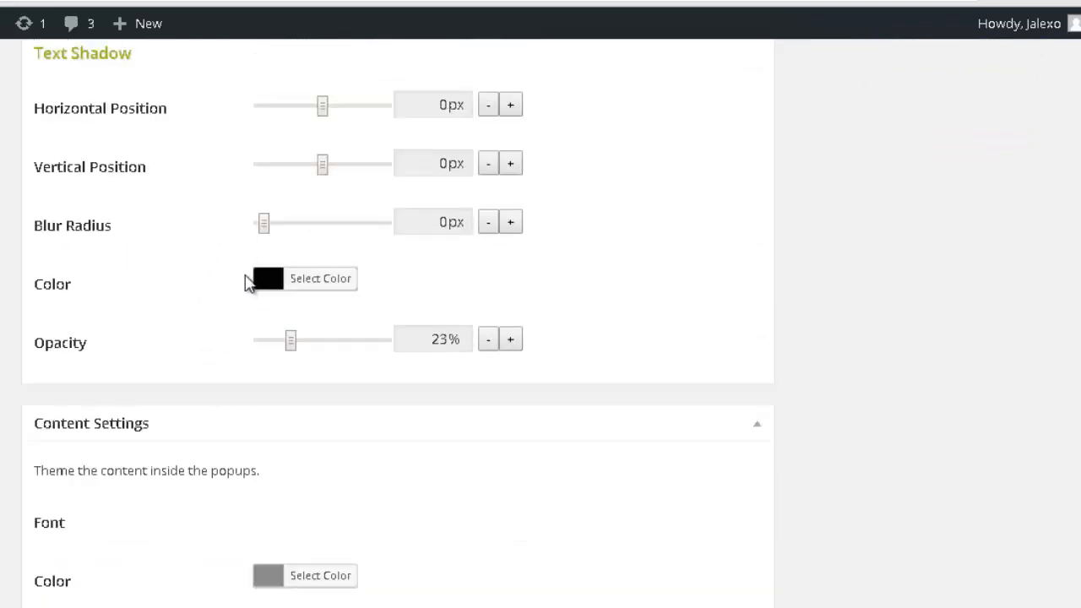
scroll(249, 284, "down", 1)
scroll(277, 312, "down", 1)
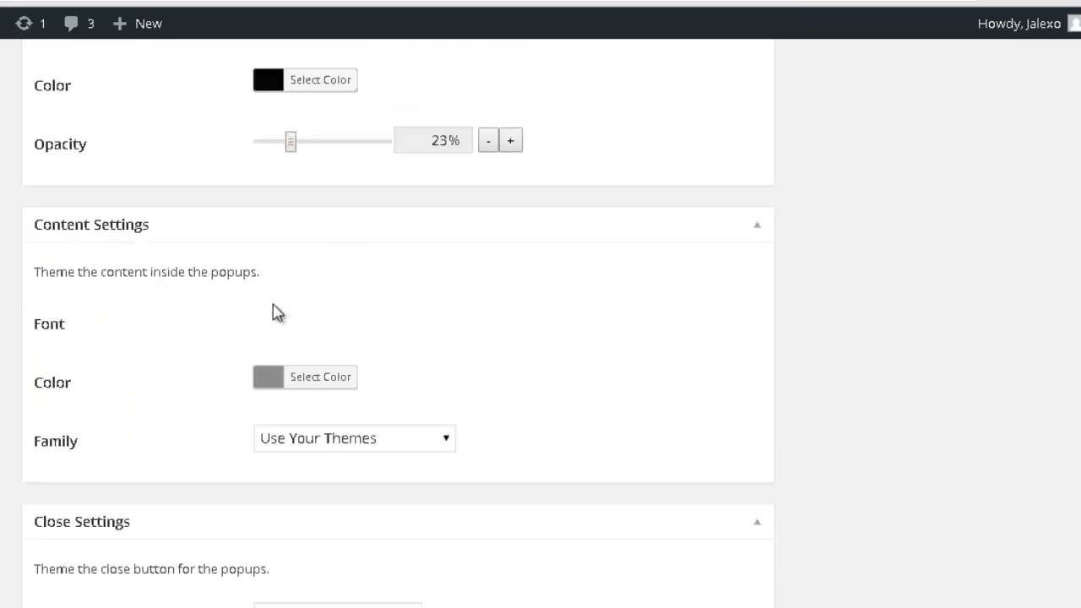
scroll(285, 259, "down", 2)
scroll(285, 260, "down", 1)
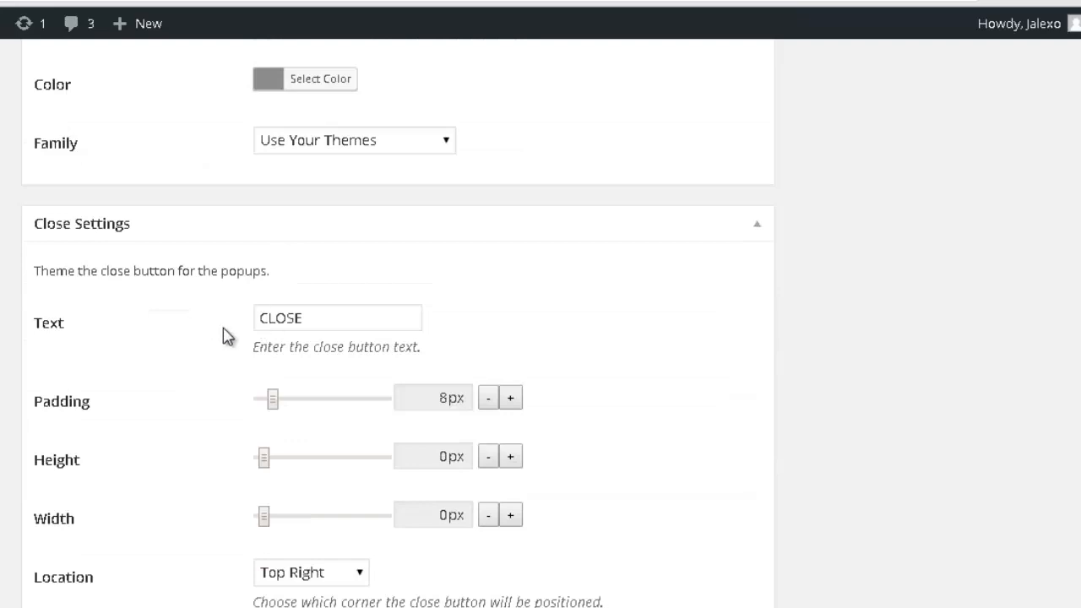
Change the close button's background color to red in the theme's close settings
left_click_drag(303, 318, 241, 325)
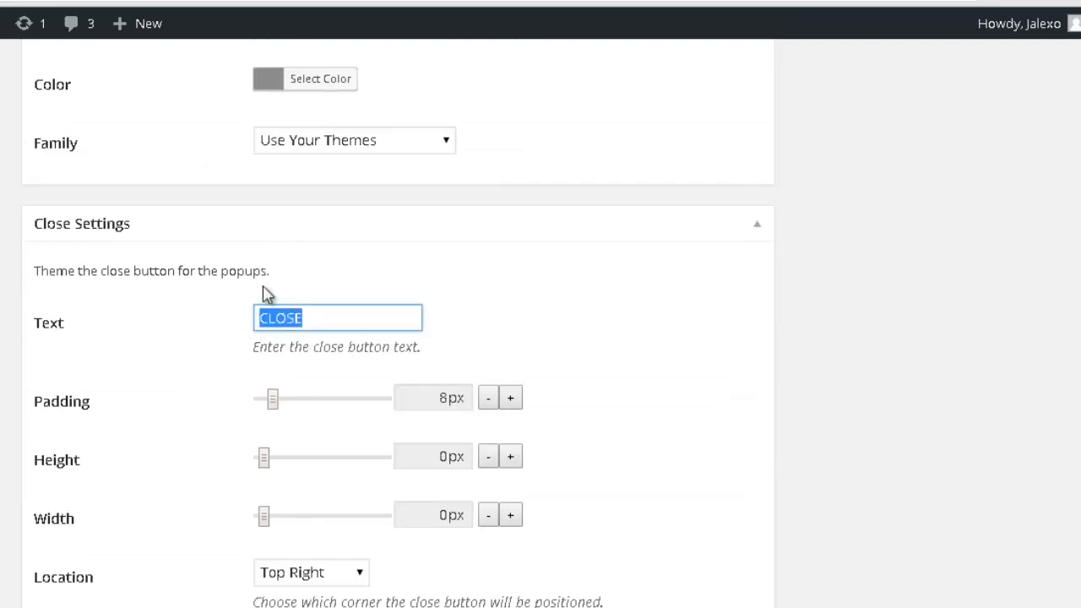
scroll(297, 397, "down", 2)
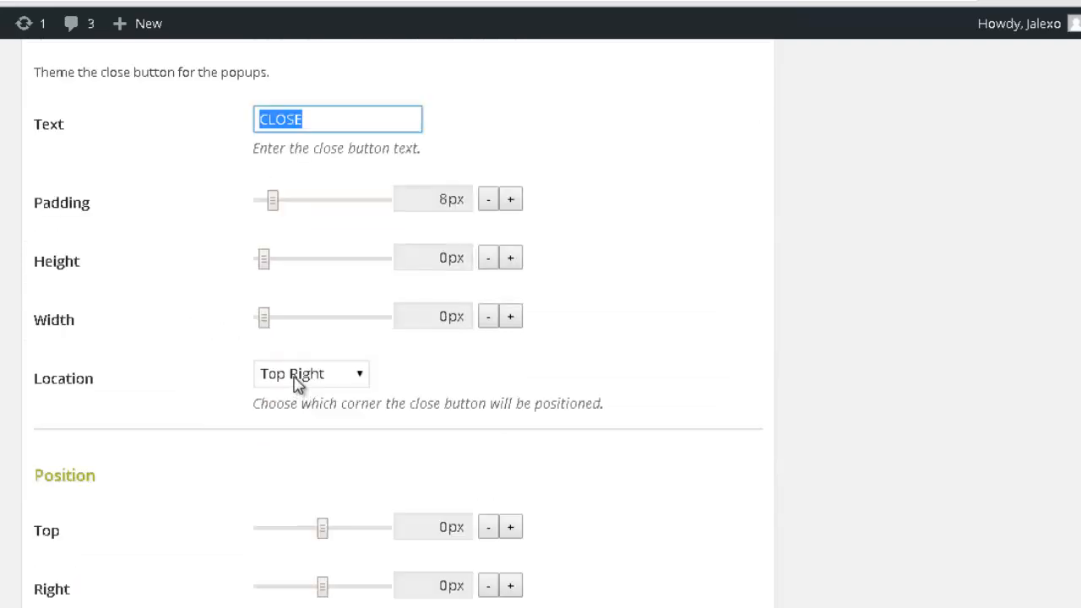
scroll(298, 384, "down", 5)
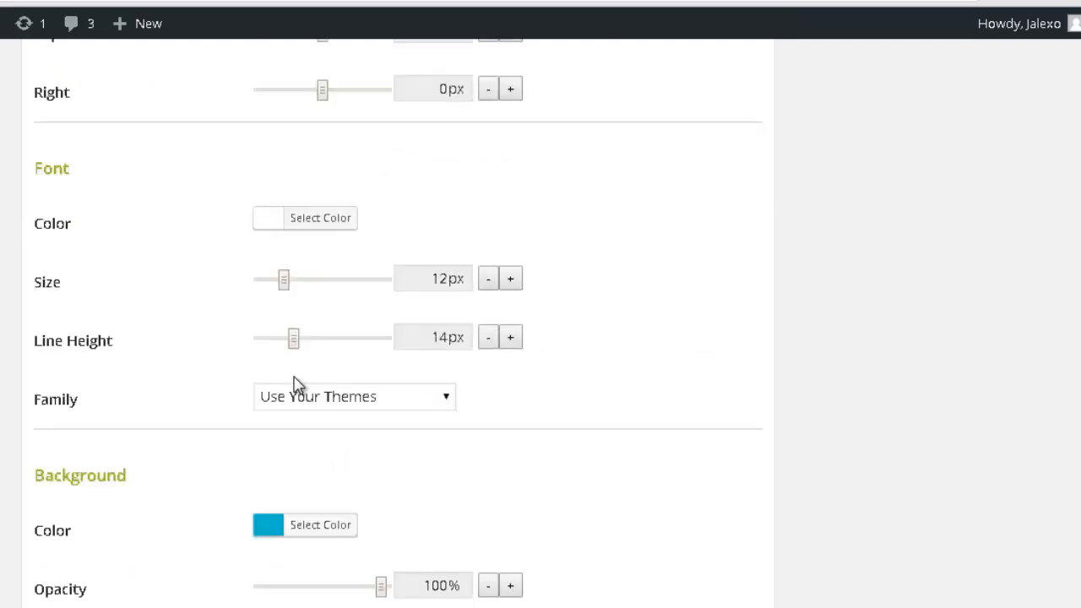
scroll(295, 384, "down", 2)
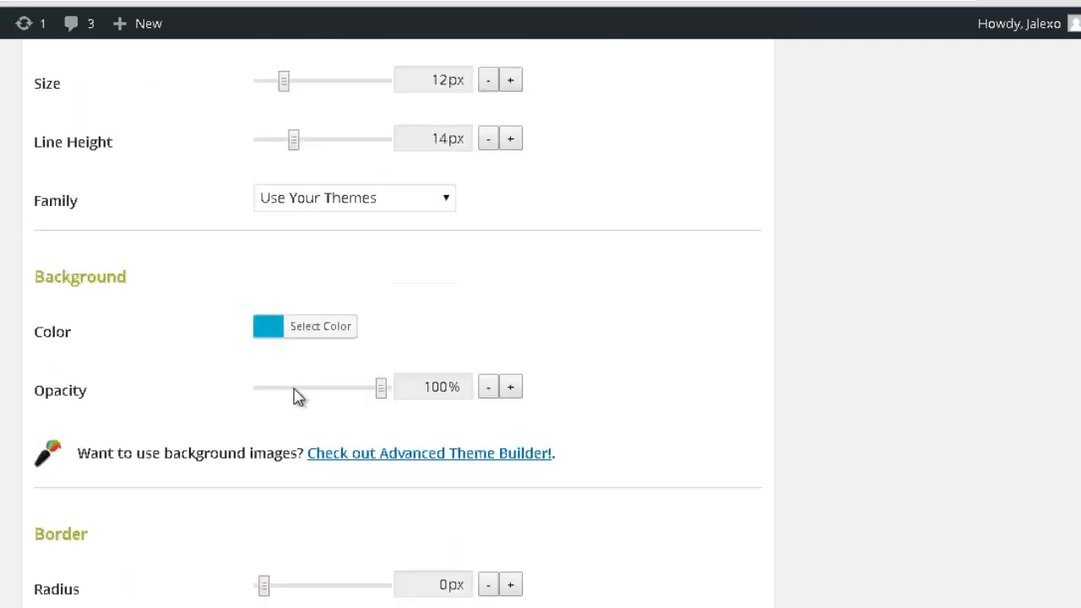
left_click(270, 329)
mouse_move(362, 377)
left_mouse_down()
mouse_move(248, 360)
mouse_move(232, 402)
left_mouse_up()
left_click(232, 402)
Look over the remaining close button options and the theme preview, and publish the theme
scroll(194, 393, "down", 6)
scroll(311, 88, "down", 10)
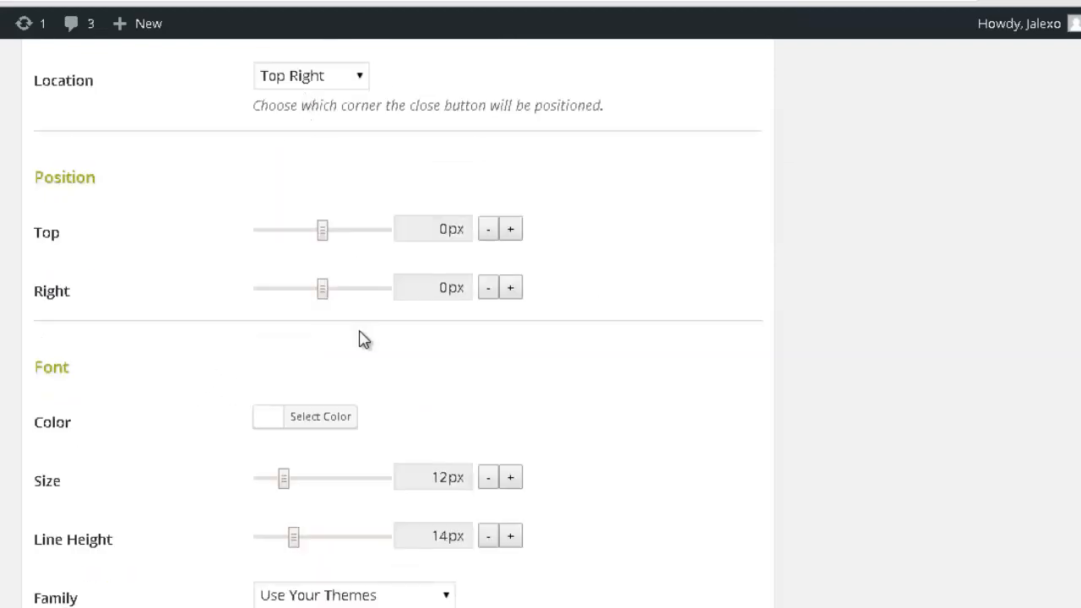
scroll(344, 292, "down", 6)
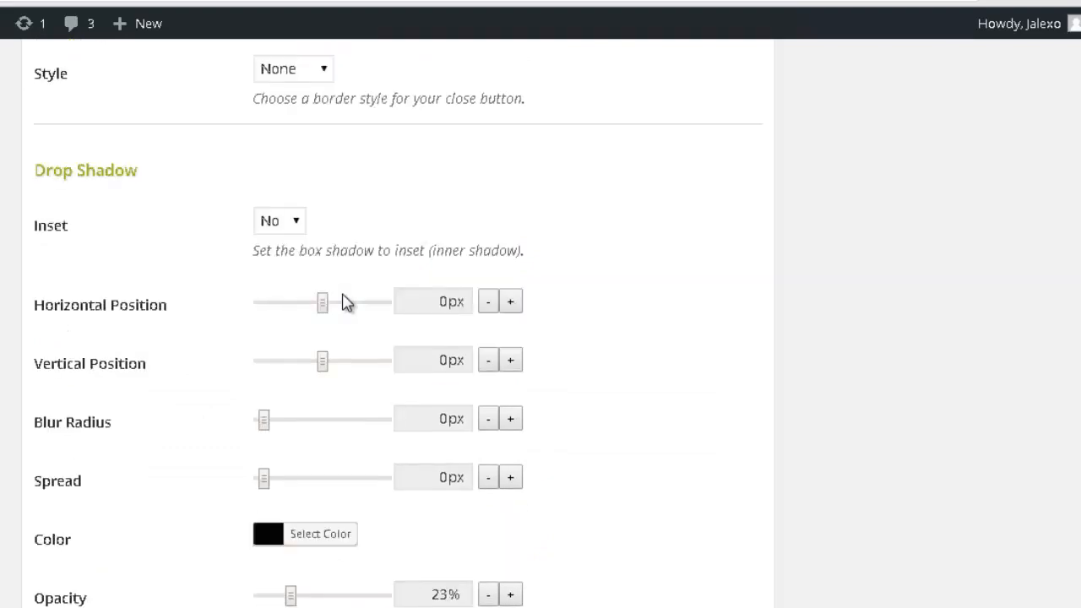
scroll(346, 303, "down", 1)
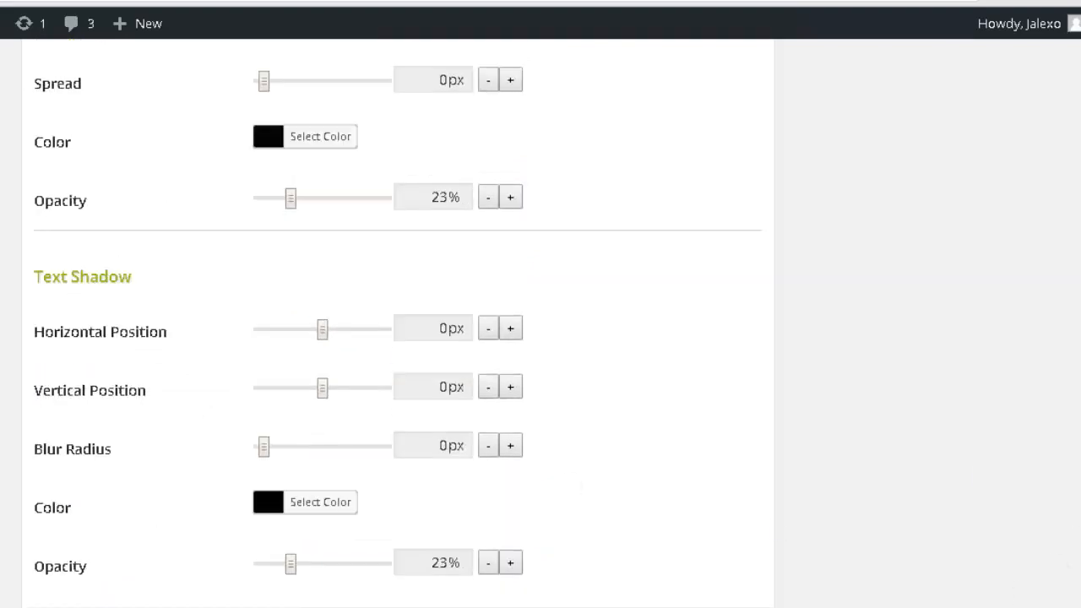
left_click_drag(1079, 499, 1071, 64)
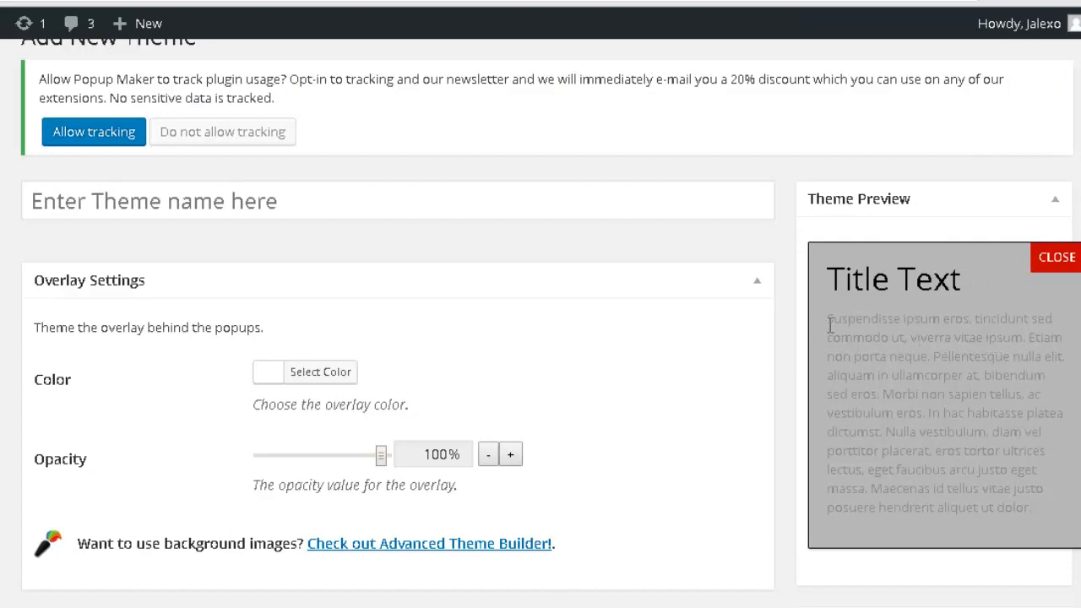
scroll(973, 376, "down", 4)
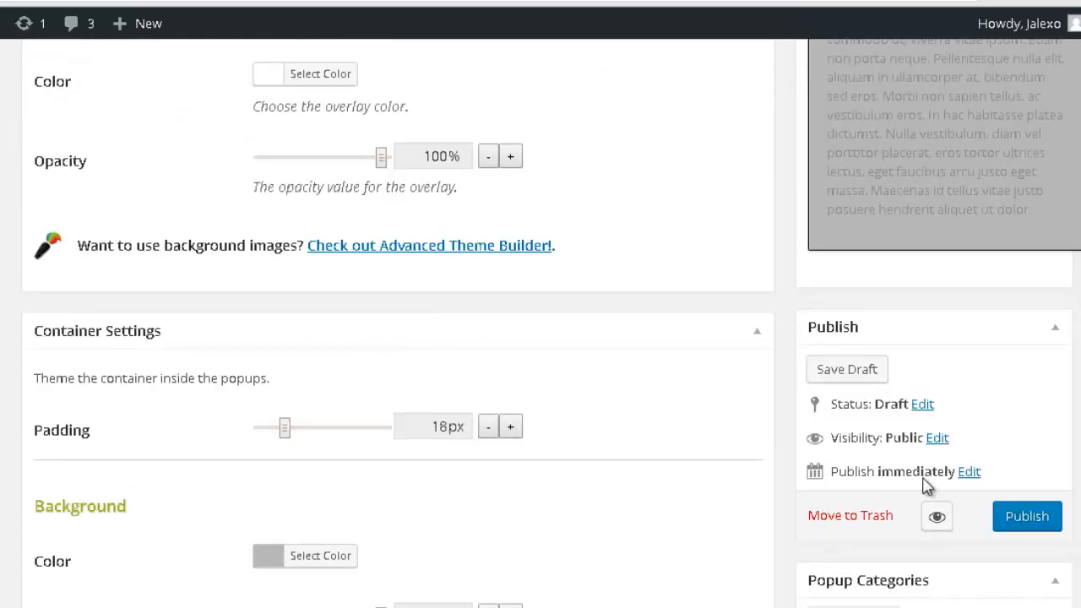
left_click(1027, 518)
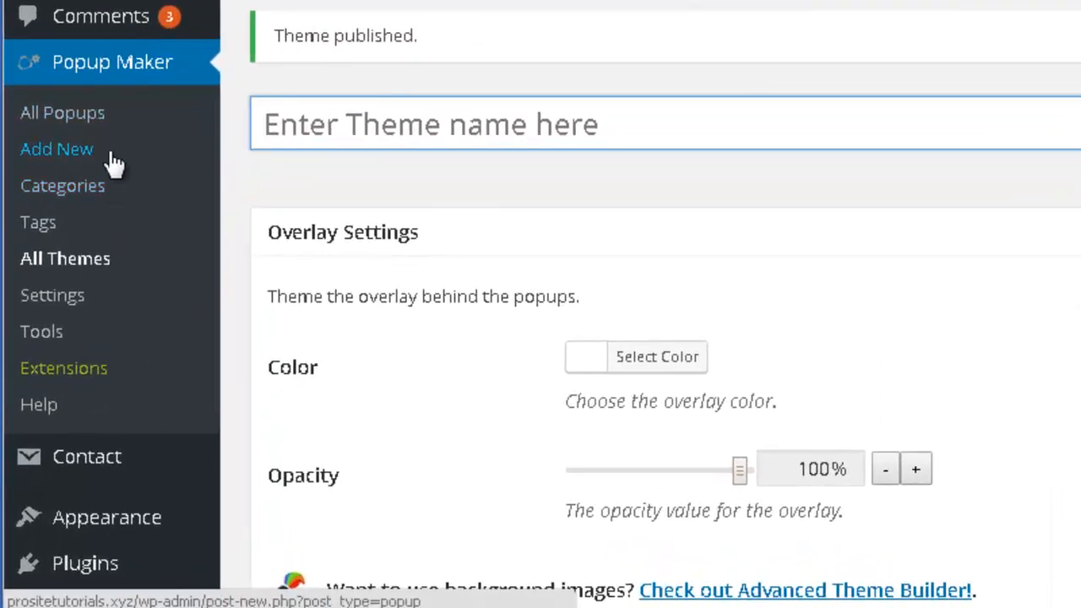
Add a new popup named Contact Form with the title Contact Us, and target it to the home page
left_click(109, 161)
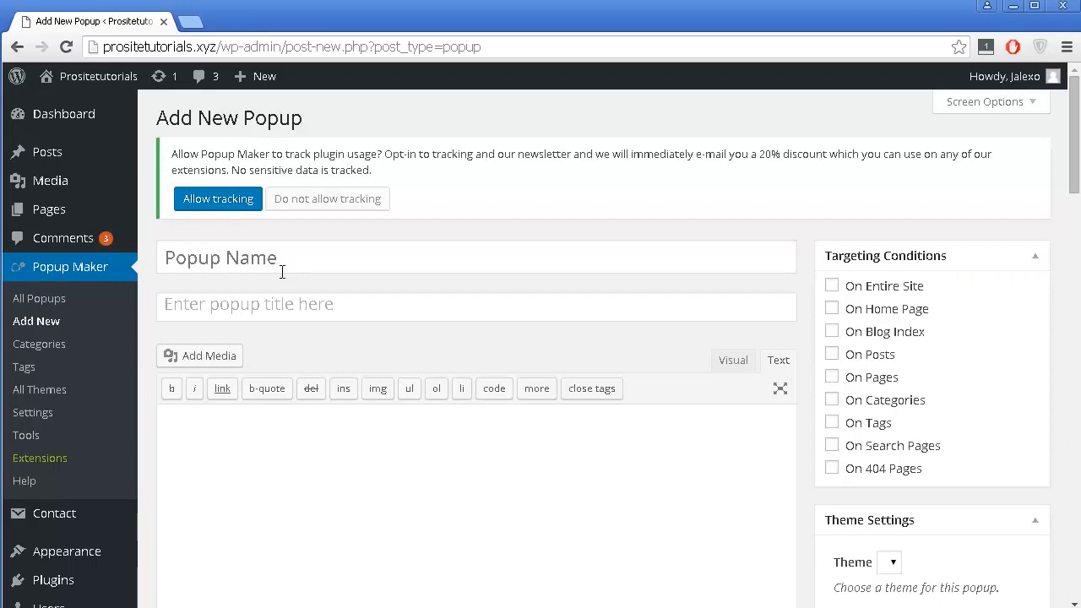
left_click(290, 267)
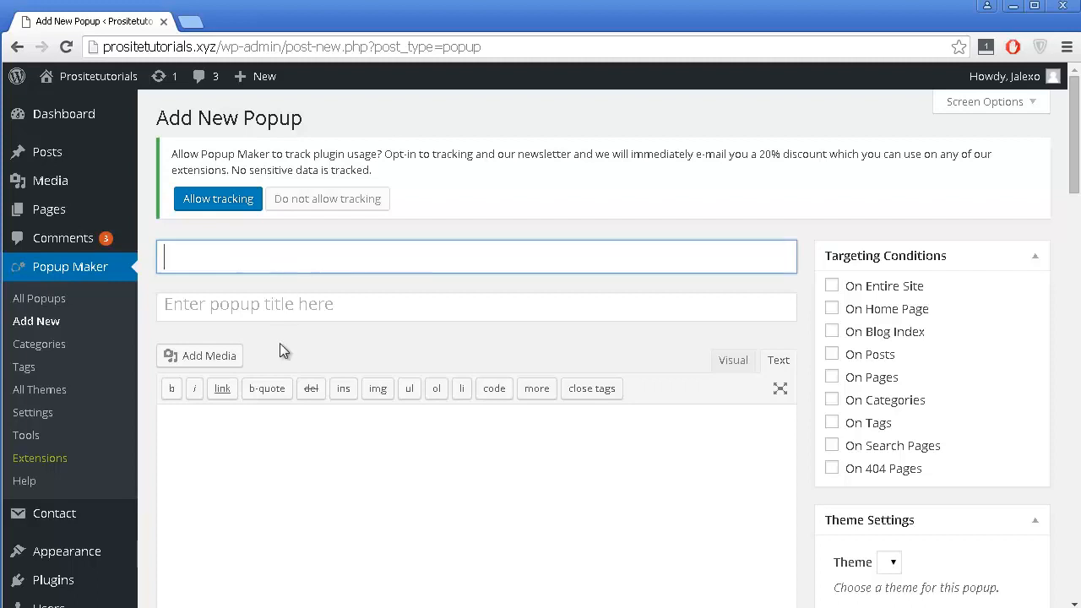
type("Contact ")
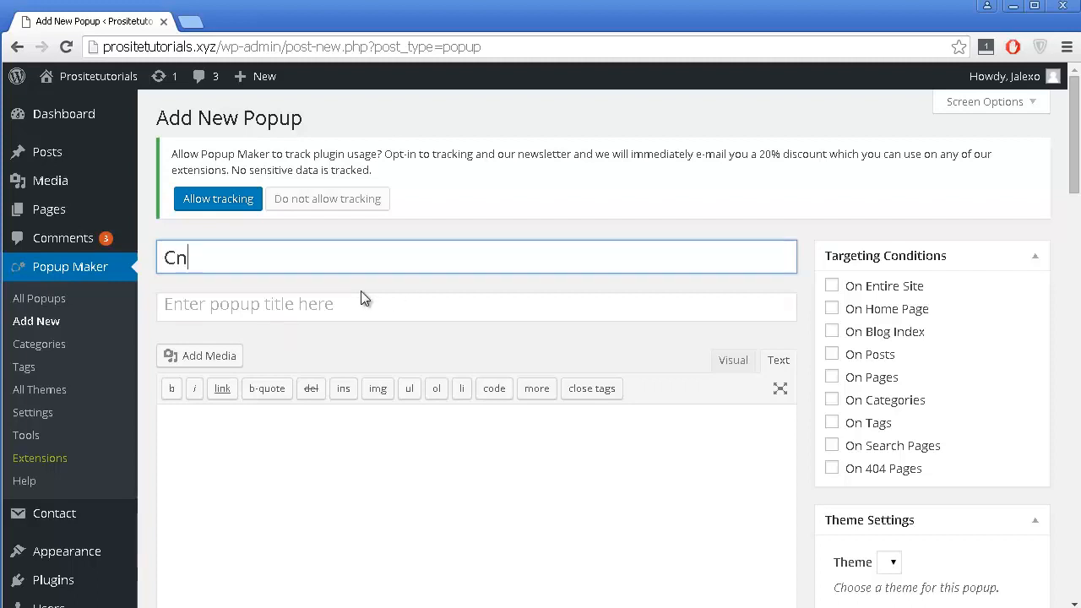
type("Form")
left_click(375, 301)
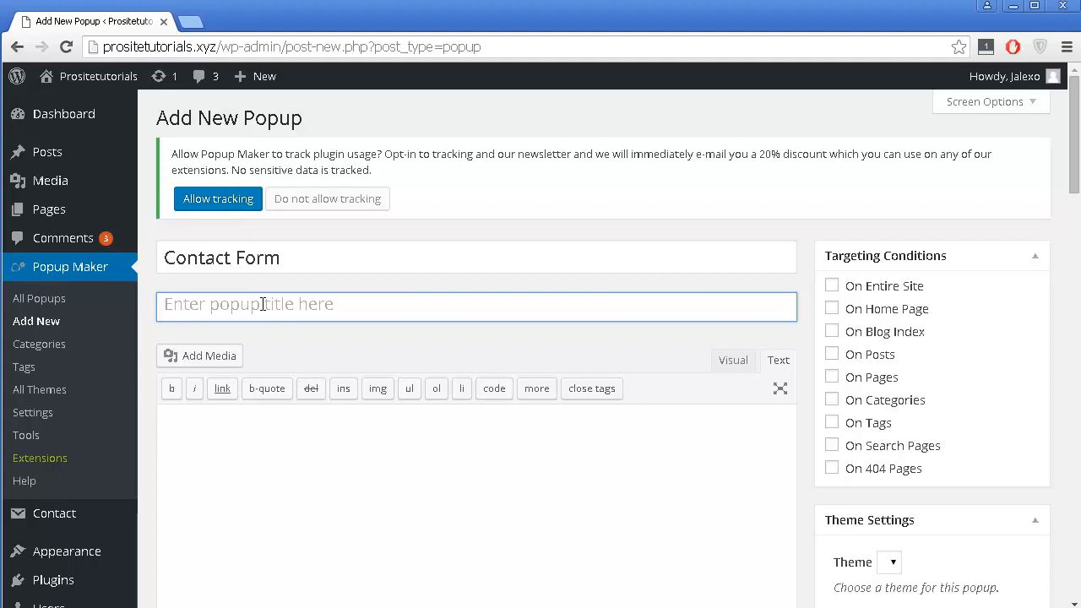
type("Contact Us")
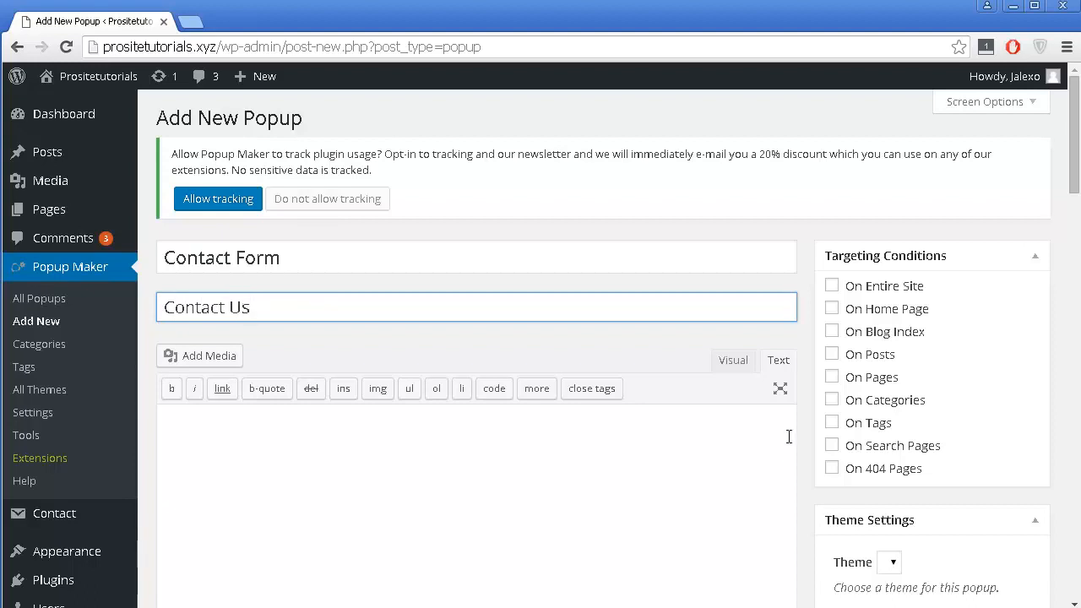
scroll(884, 220, "down", 1)
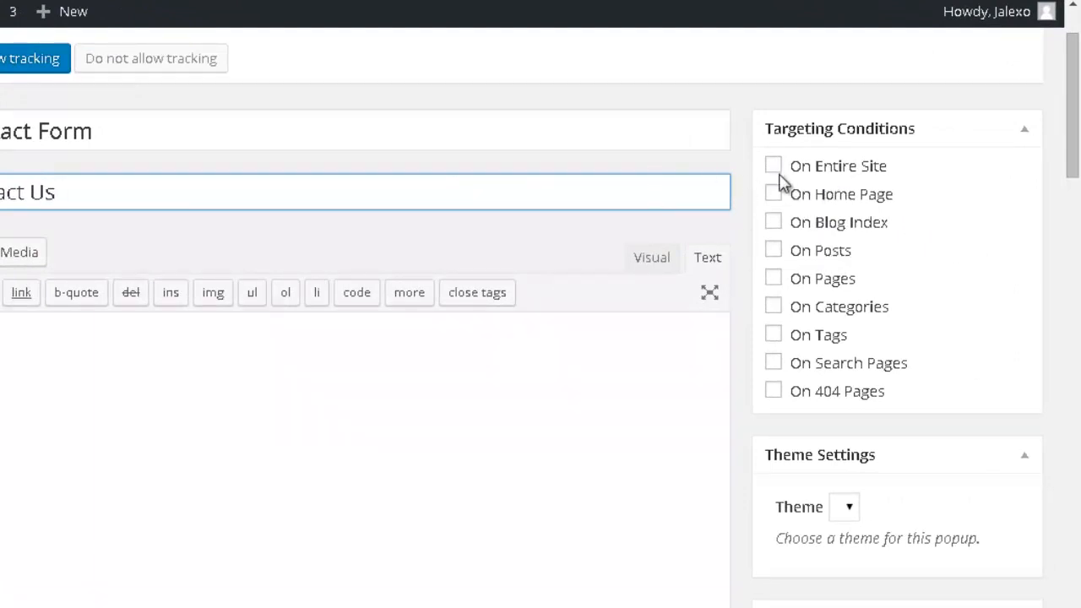
left_click(832, 205)
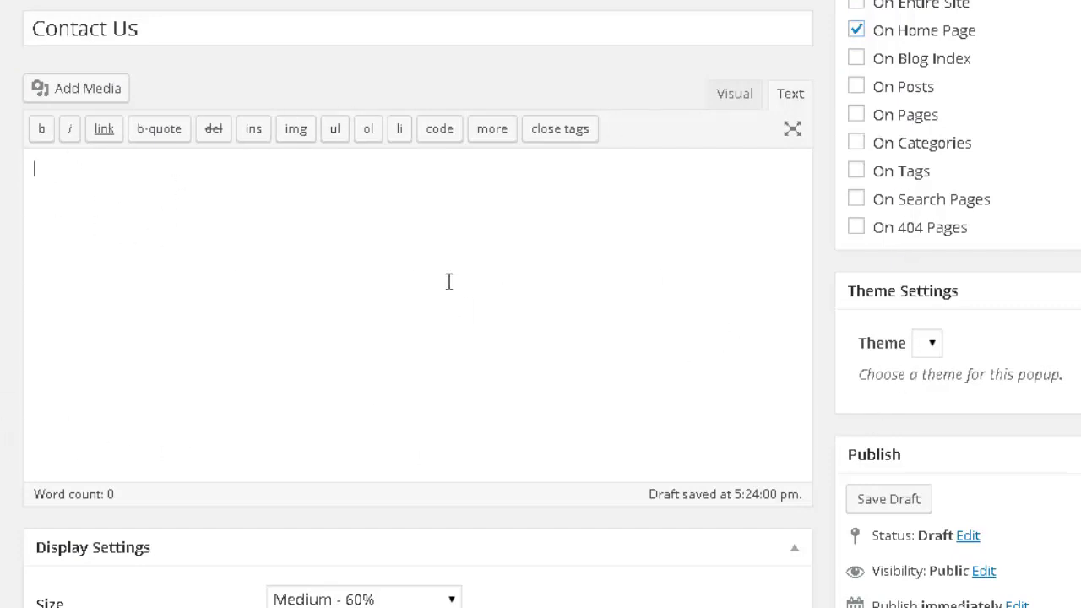
left_click(728, 100)
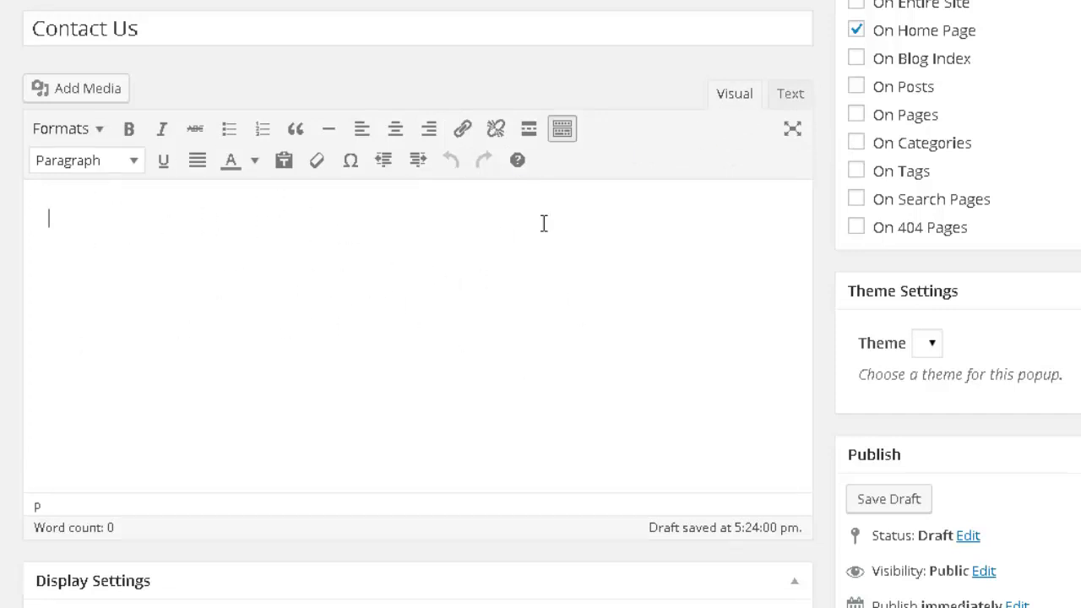
type("dwdw")
left_click_drag(38, 220, 106, 221)
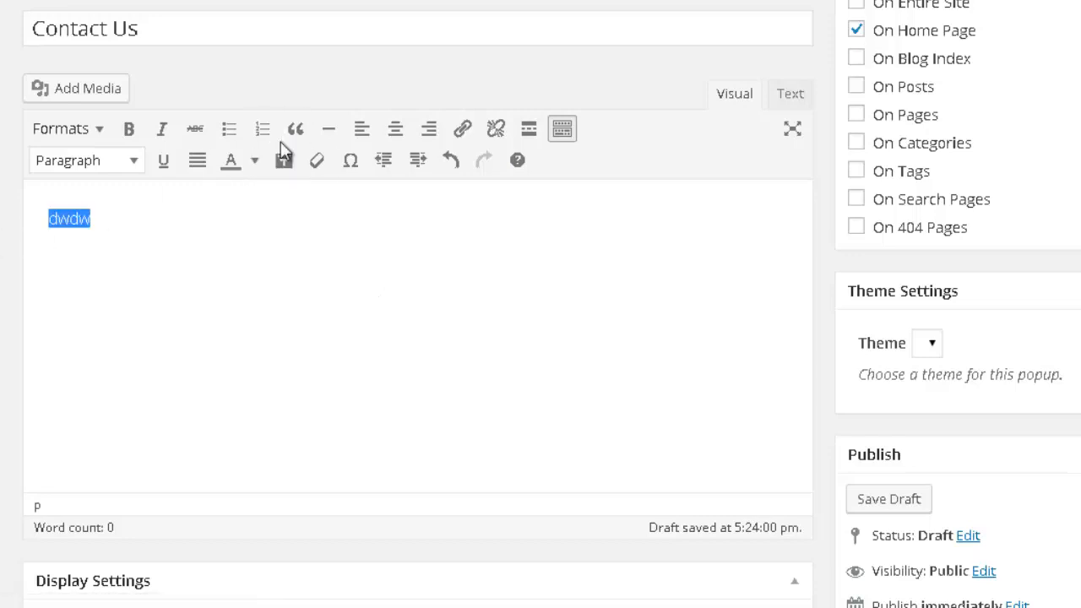
key("BackSpace")
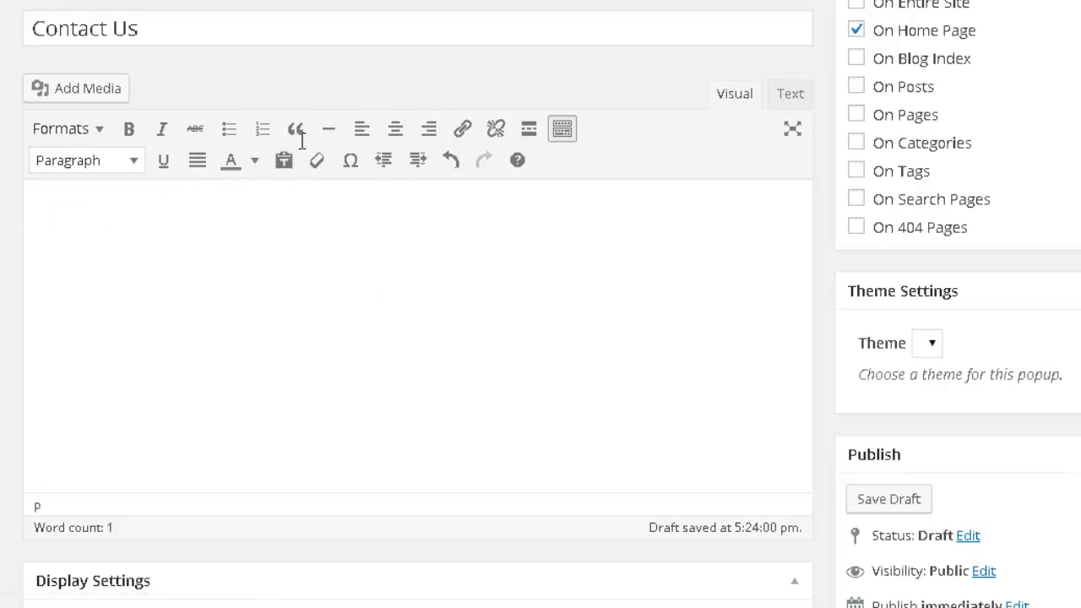
left_click(791, 95)
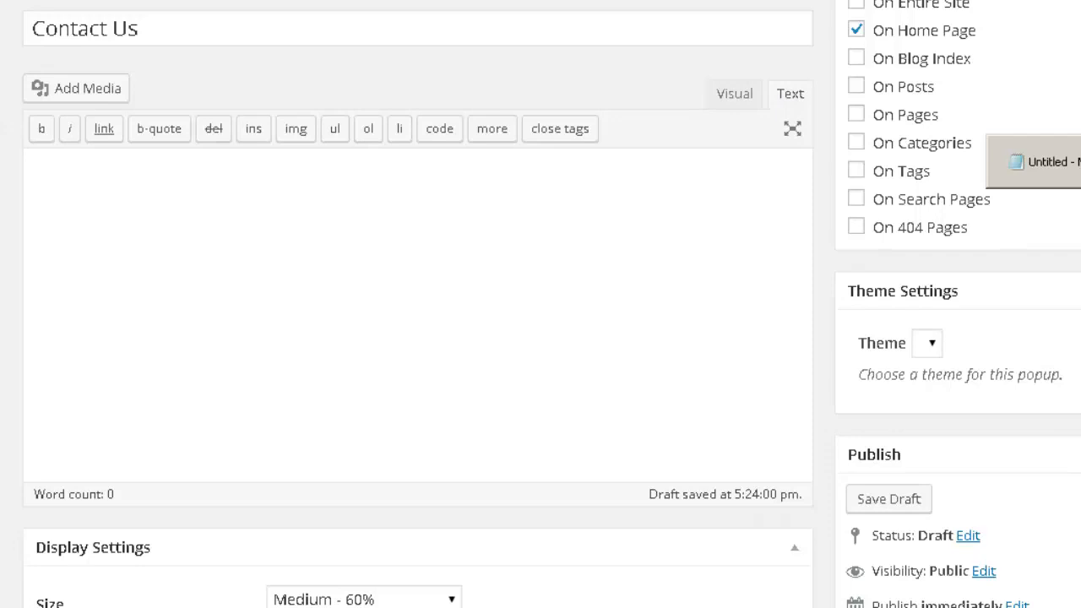
Copy the shortcode [contact-form-7 id="47" title="Contact form 1"] from Notepad into the popup's content and check it in the visual editor
left_click(1077, 162)
left_click(720, 48)
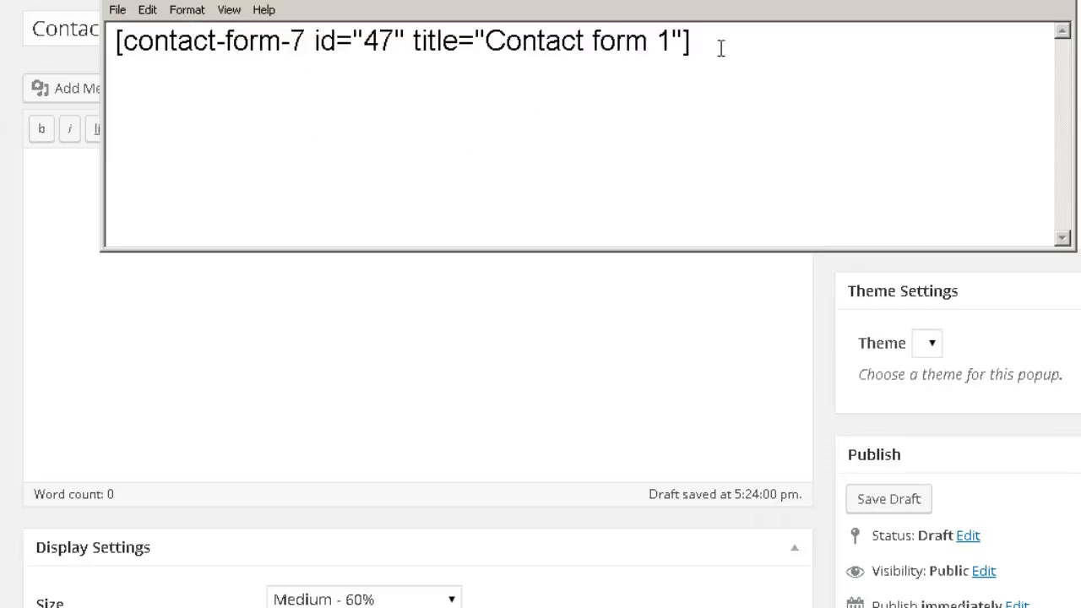
left_click_drag(721, 48, 107, 70)
key("ctrl+c")
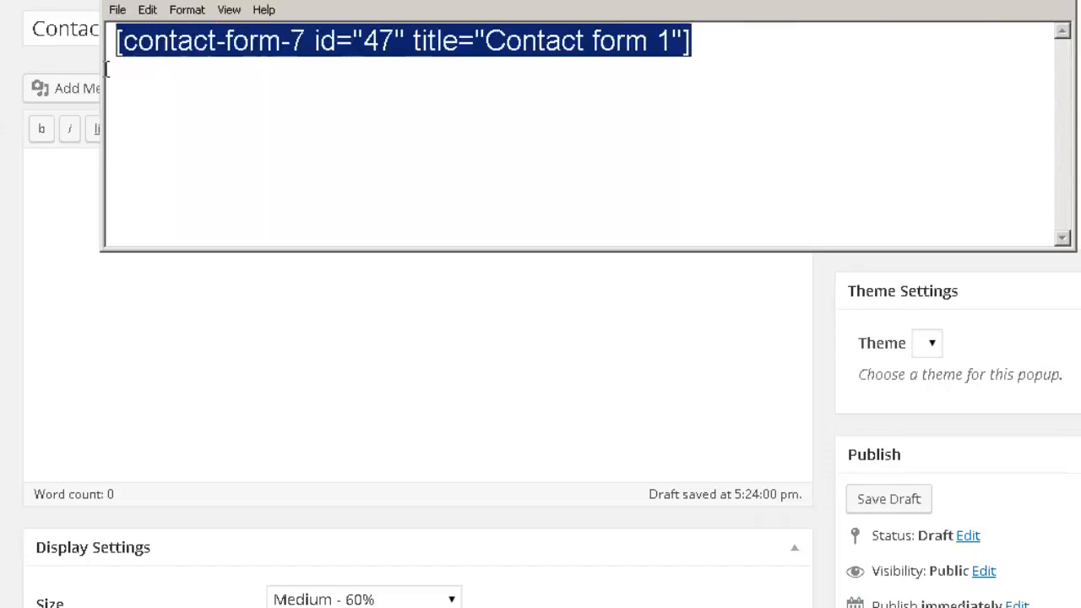
left_click(324, 397)
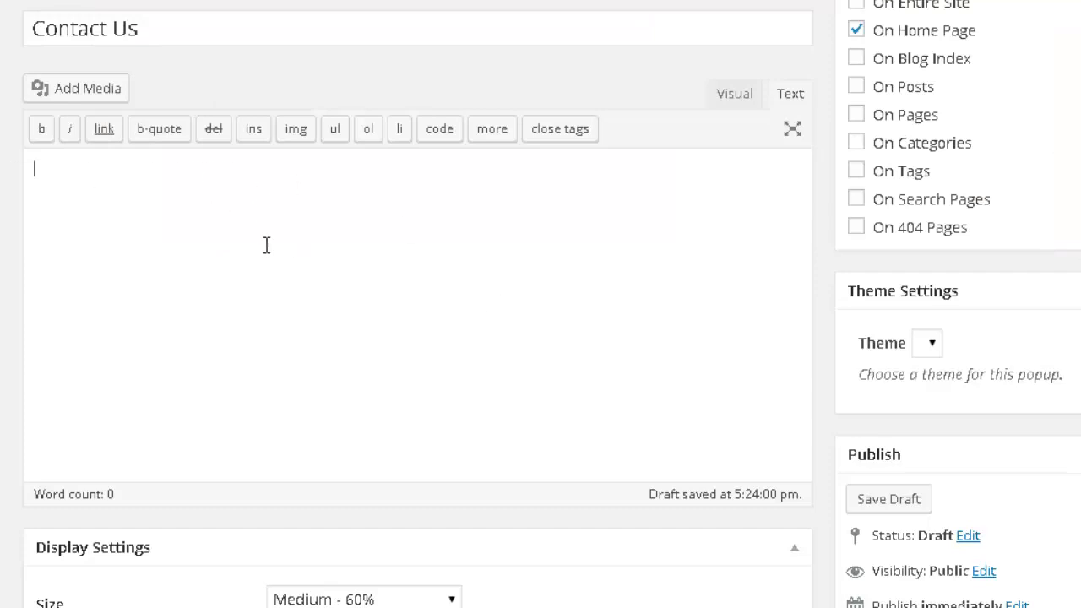
key("ctrl+v")
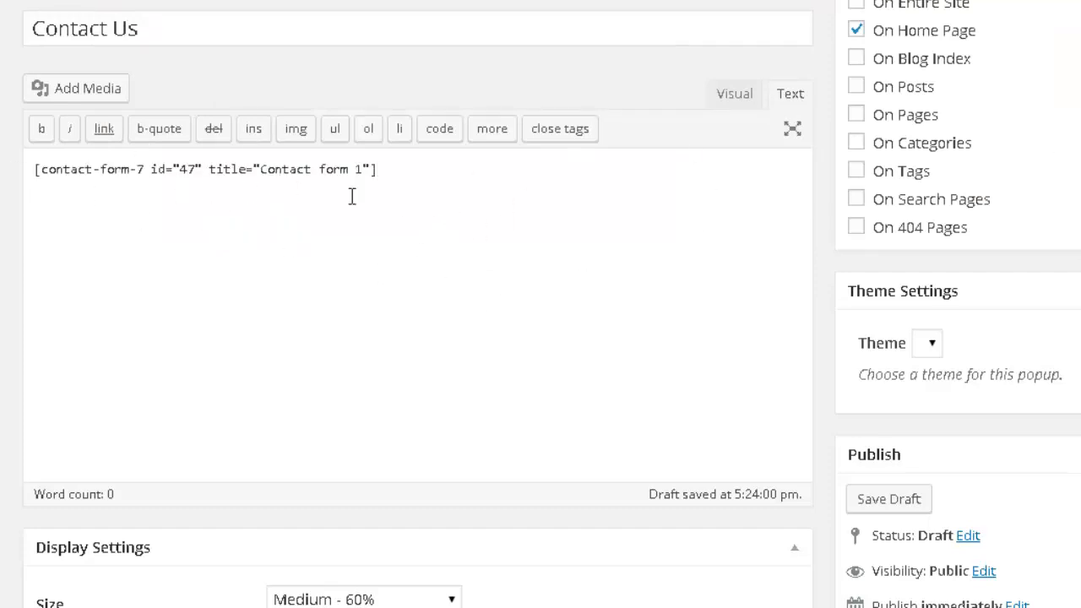
left_click(721, 92)
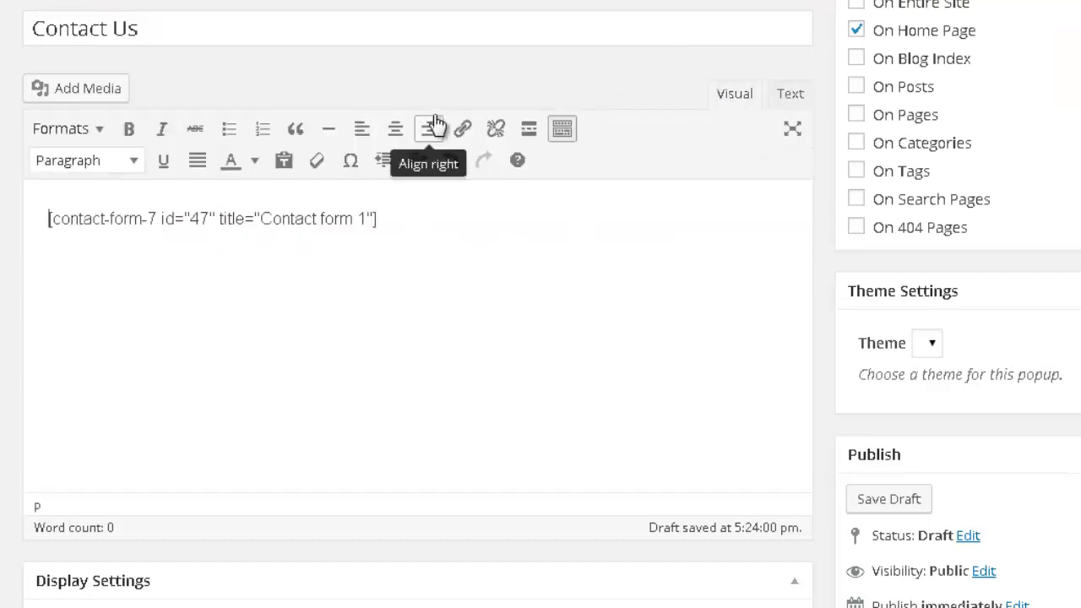
Set the popup's size to Small - 40% in the display settings
scroll(862, 372, "up", 1)
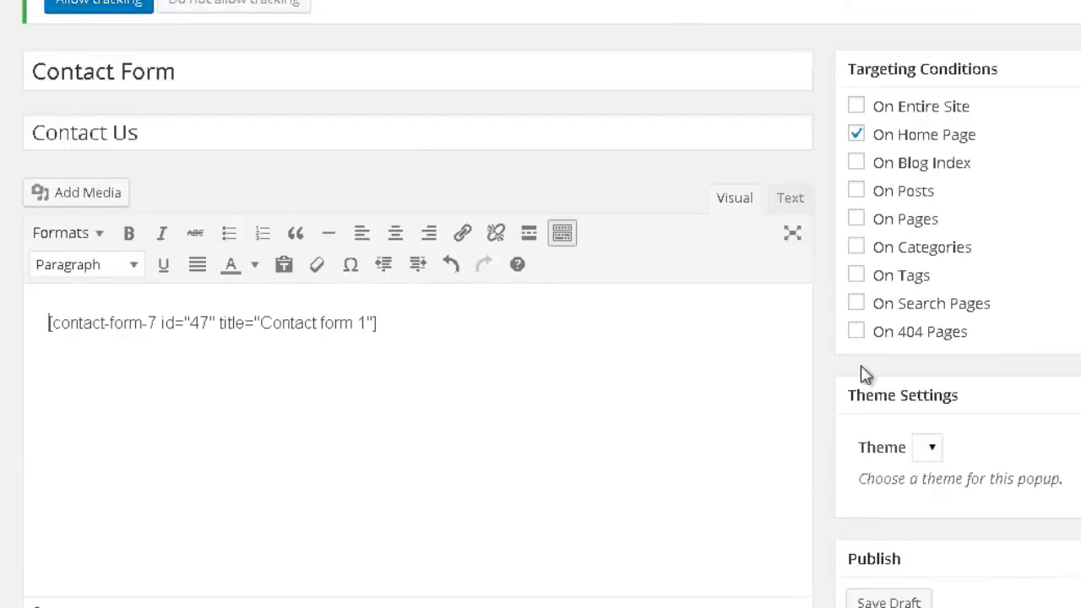
scroll(862, 376, "down", 2)
scroll(862, 379, "down", 1)
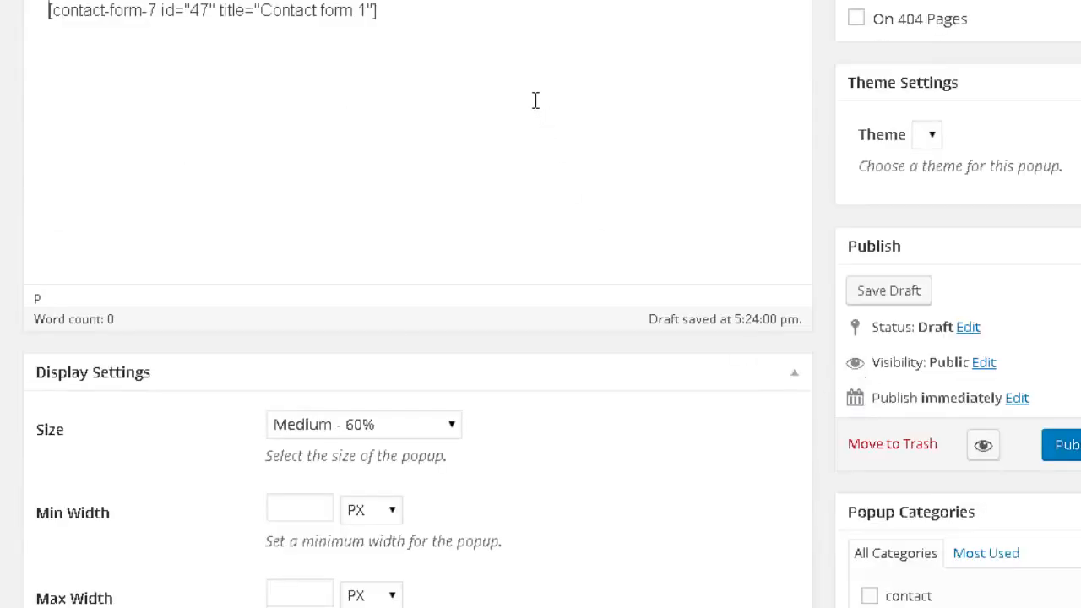
scroll(535, 101, "down", 2)
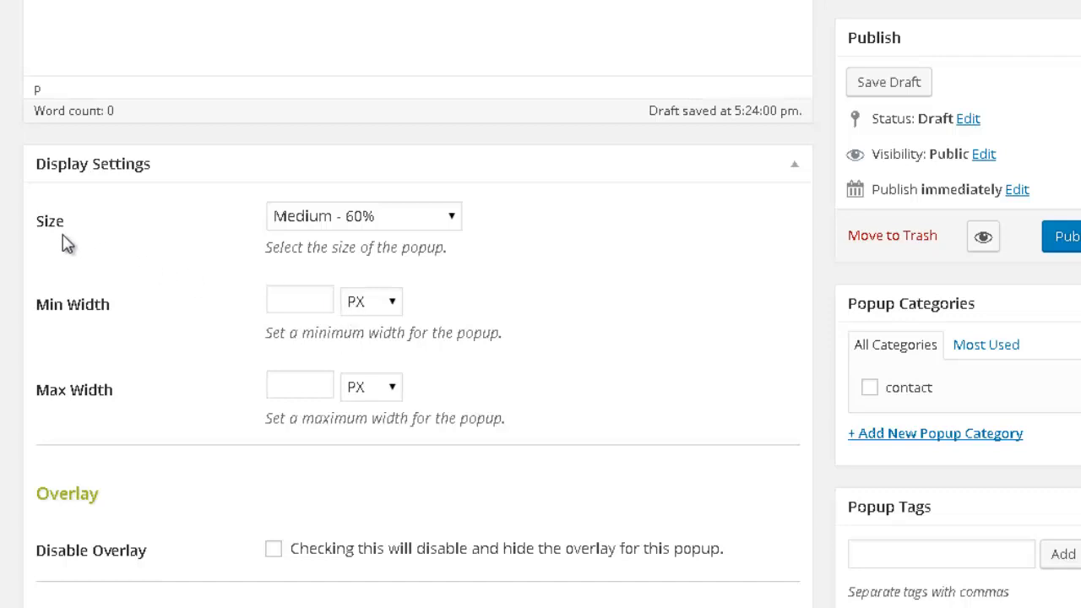
left_click(337, 221)
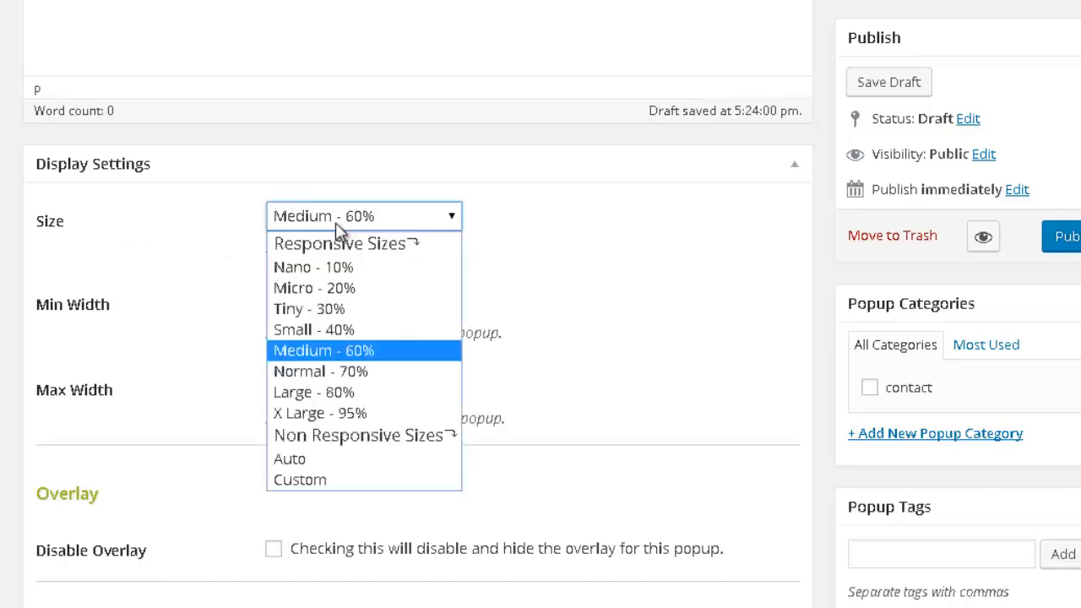
left_click(330, 332)
Disable the overlay for this popup
scroll(327, 329, "down", 1)
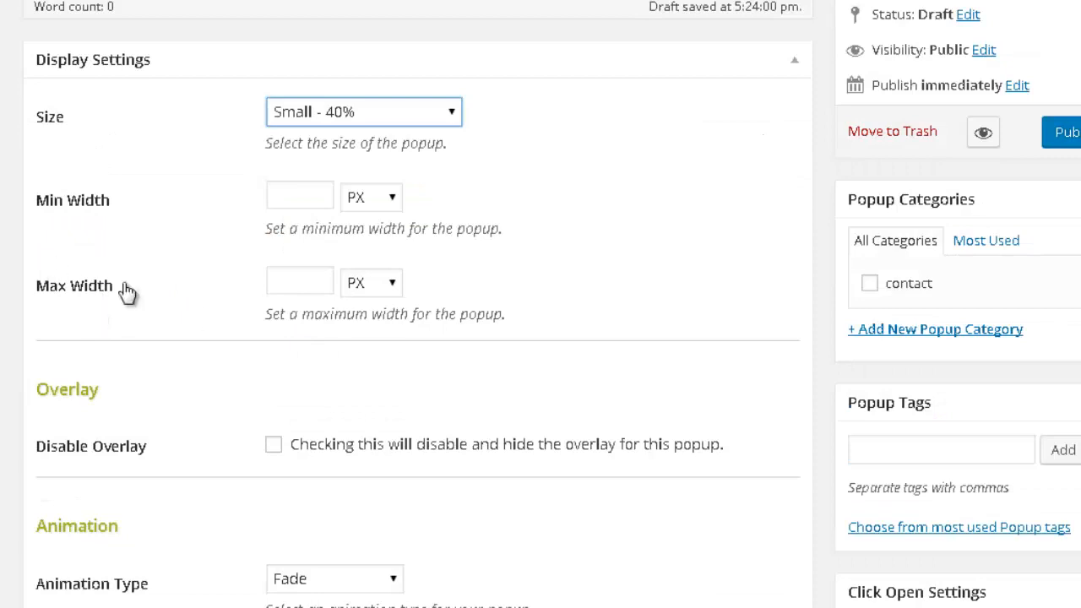
scroll(253, 290, "down", 1)
scroll(253, 290, "down", 1)
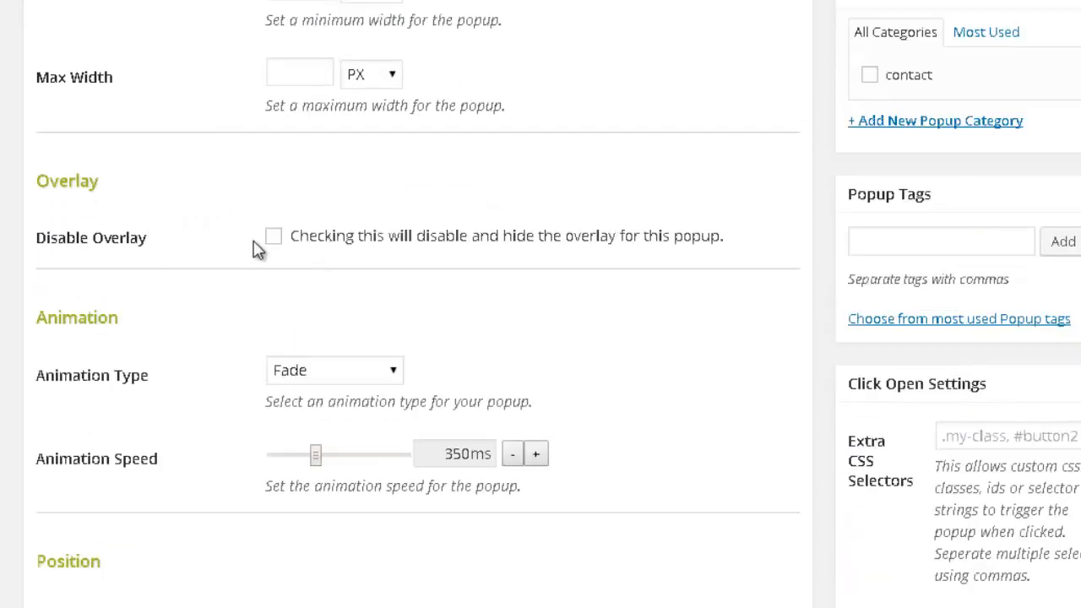
left_click(322, 250)
Enable closing the popup with the ESC key in its close settings
scroll(346, 389, "down", 1)
scroll(403, 448, "down", 1)
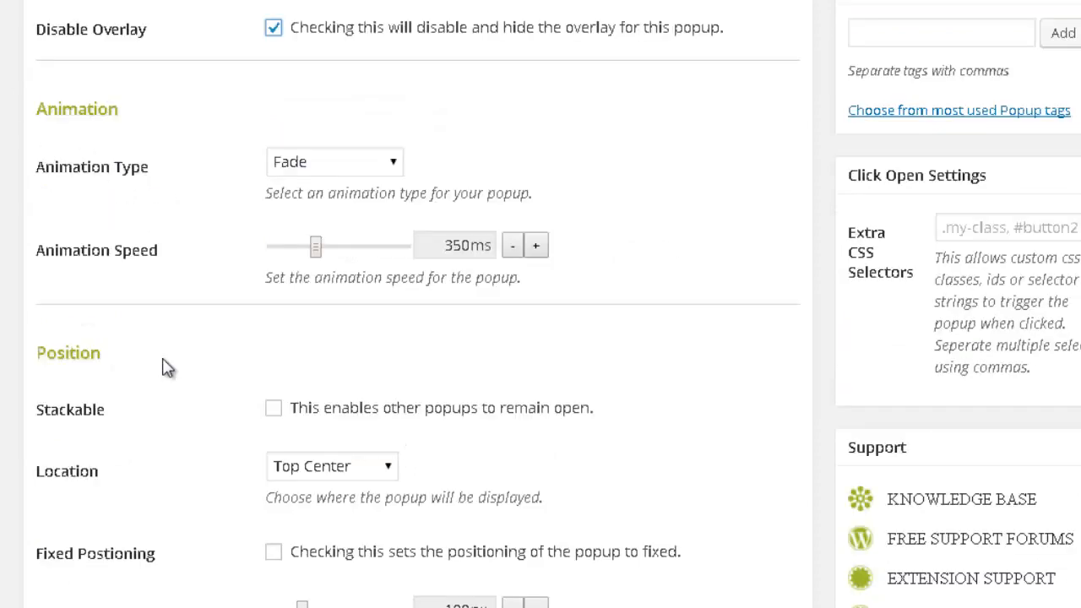
scroll(169, 368, "down", 2)
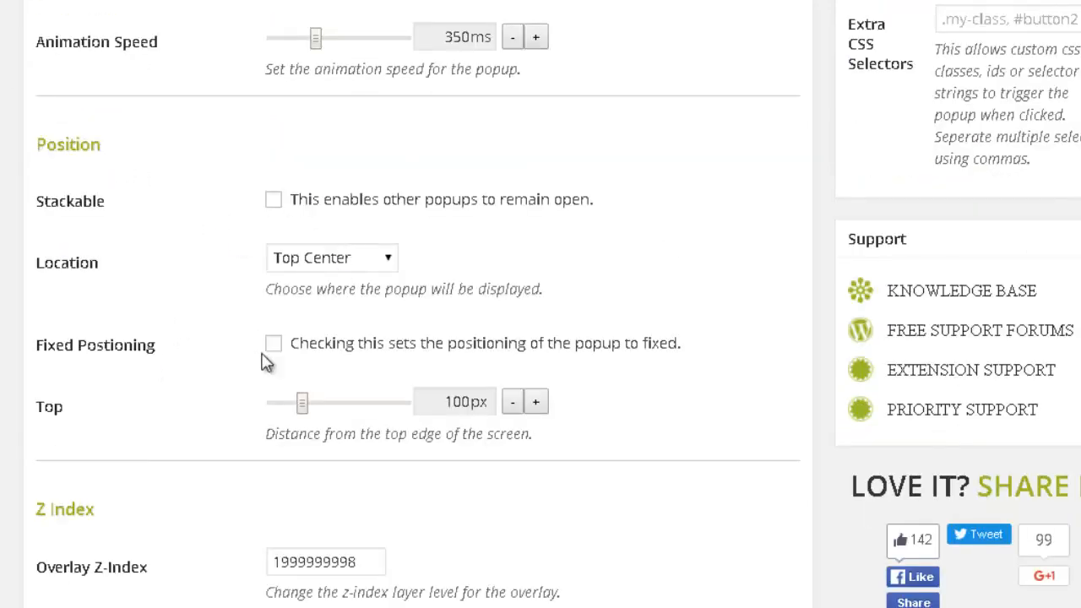
scroll(266, 363, "down", 2)
scroll(242, 126, "down", 1)
scroll(245, 97, "down", 2)
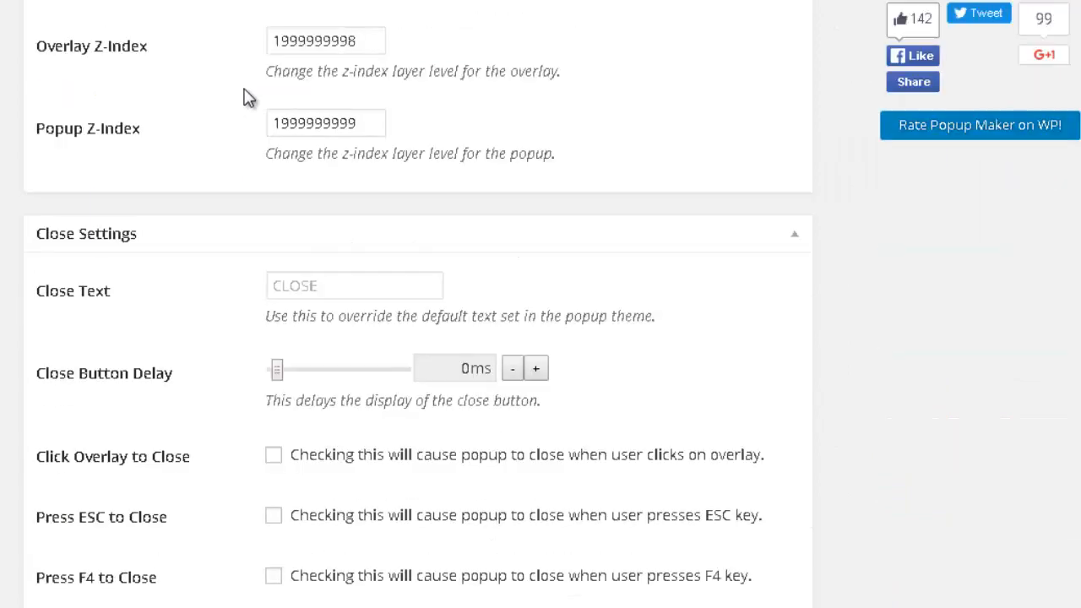
scroll(326, 270, "down", 1)
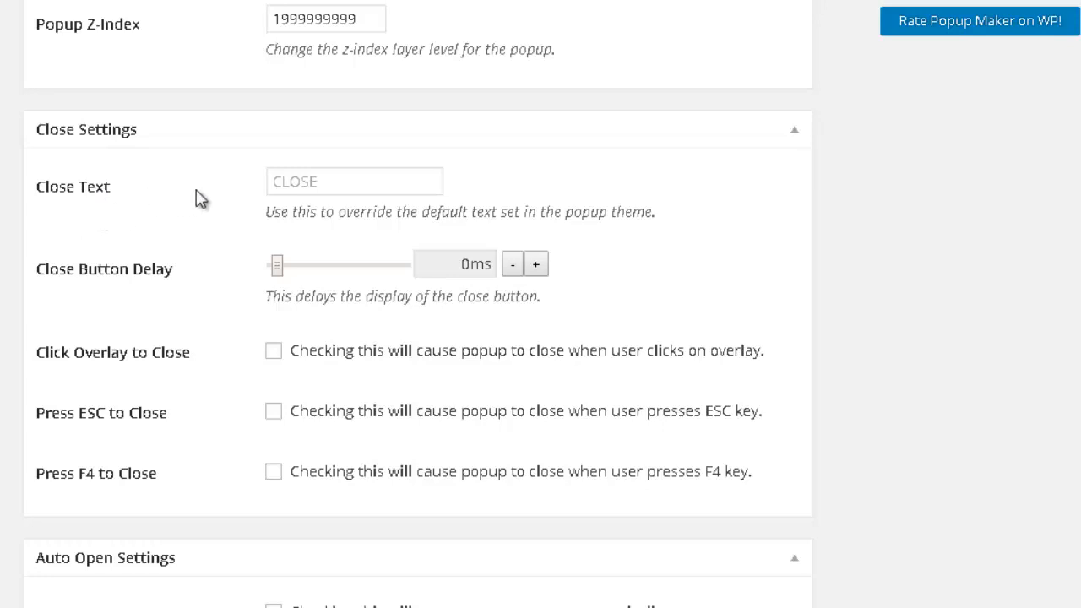
scroll(249, 287, "down", 1)
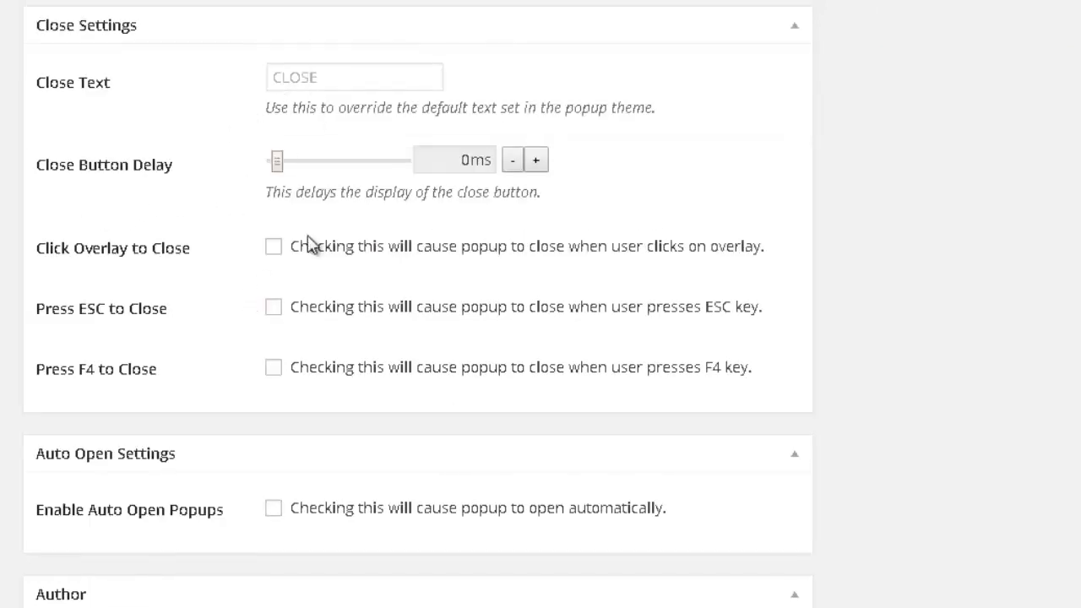
left_click(338, 69)
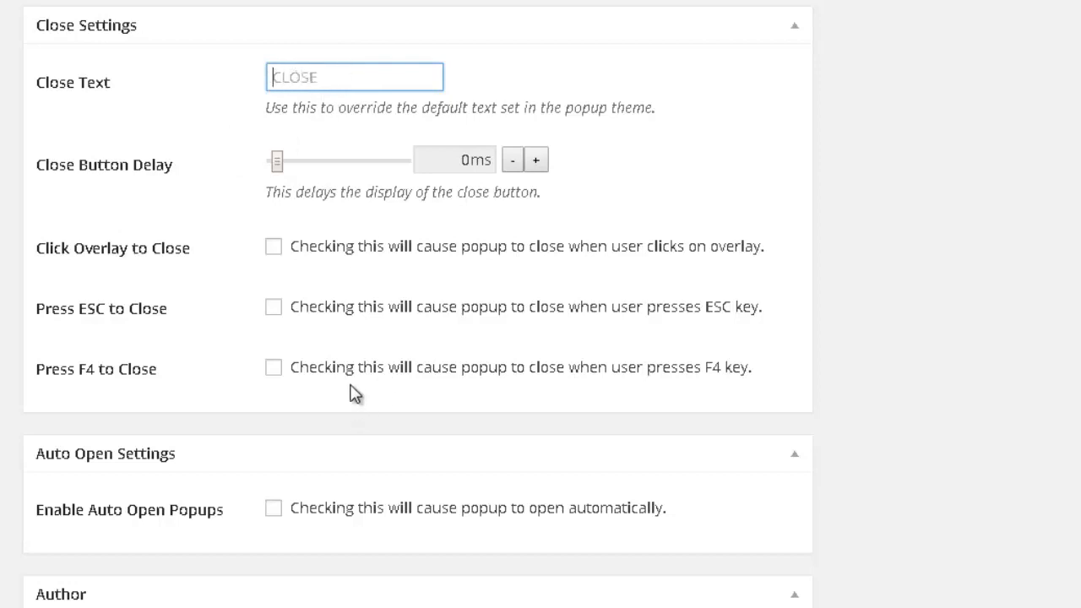
scroll(200, 319, "down", 1)
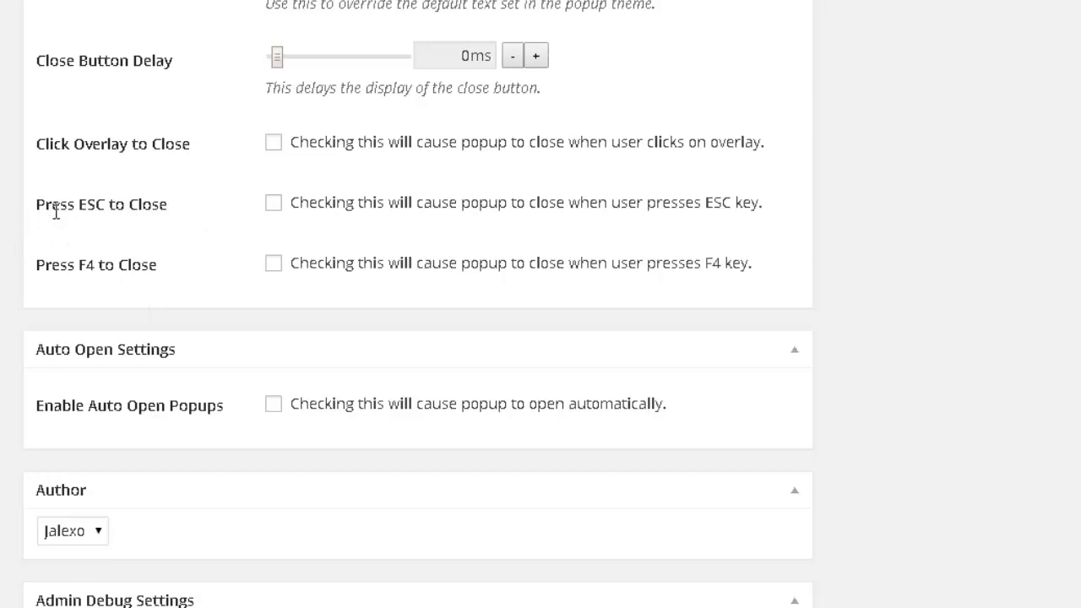
left_click(275, 208)
Enable automatic opening of the popup with a 0 ms delay, and view the cookie trigger options
scroll(255, 248, "down", 3)
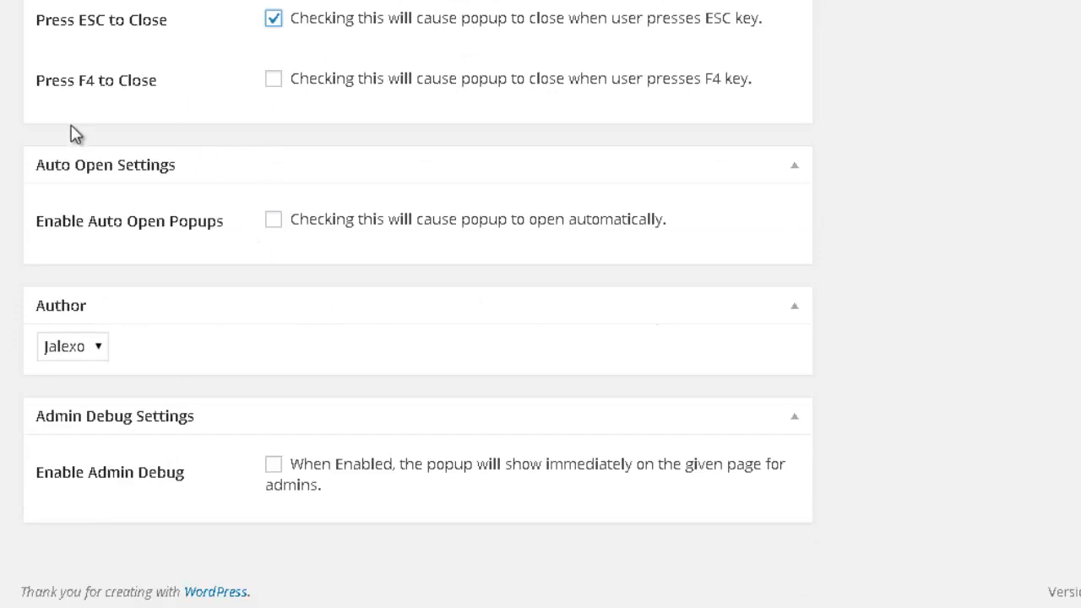
left_click(273, 220)
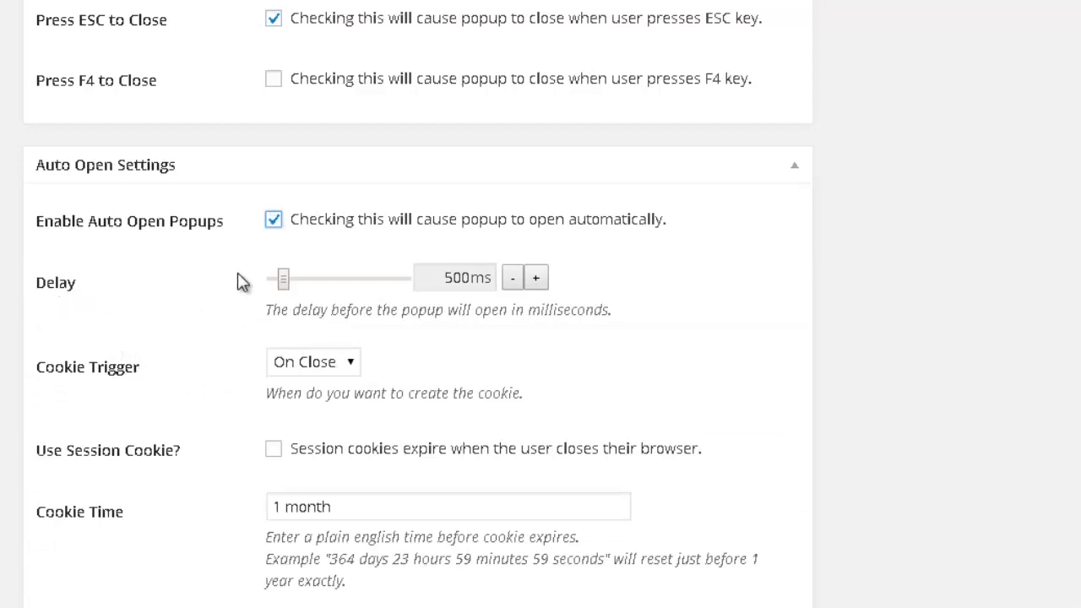
left_click_drag(282, 280, 274, 282)
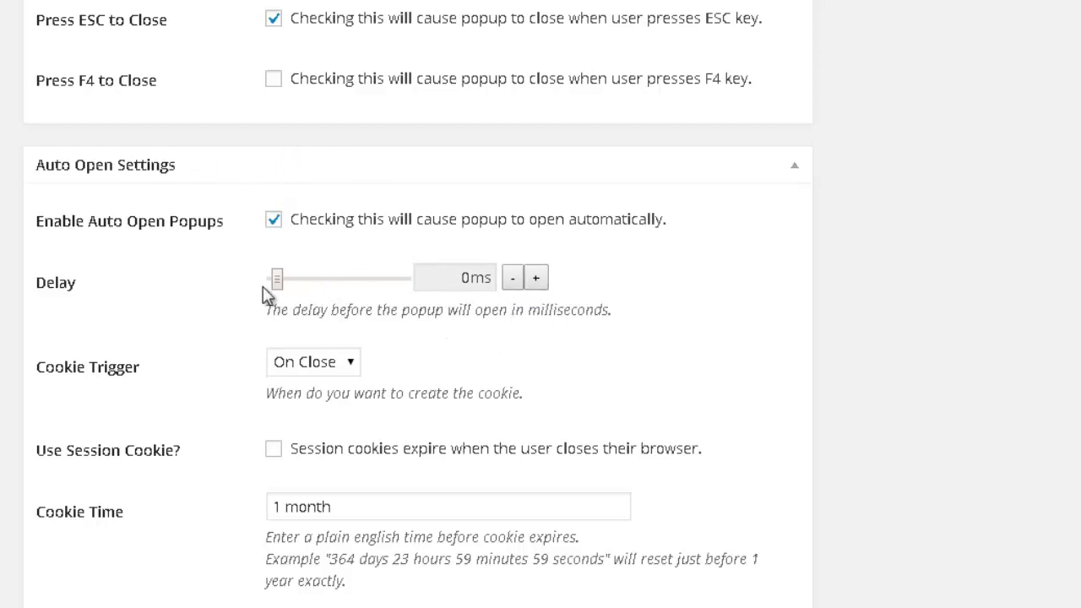
scroll(578, 340, "down", 1)
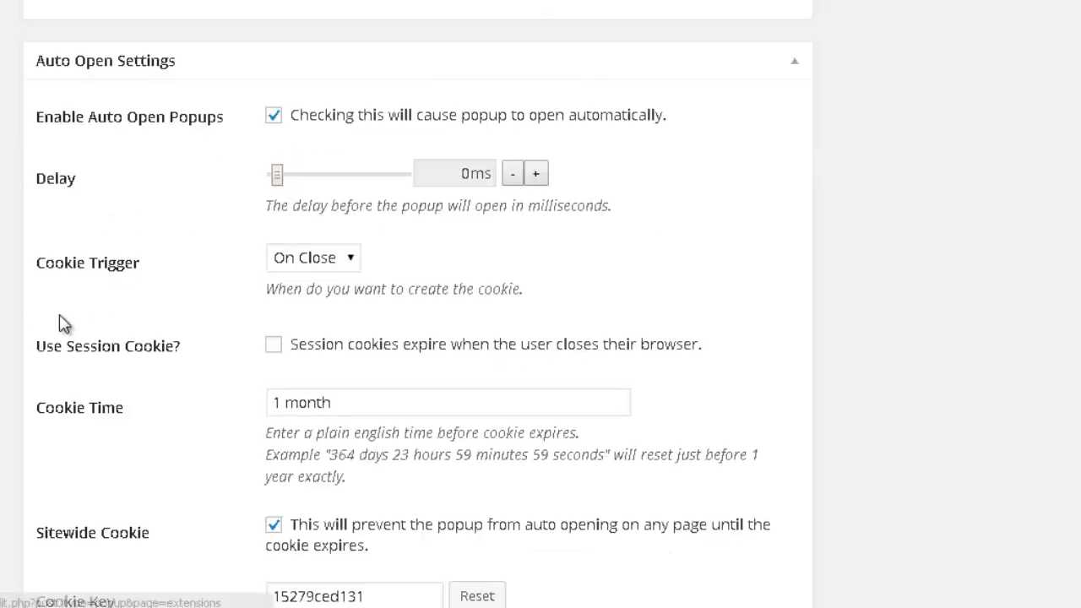
left_click(347, 269)
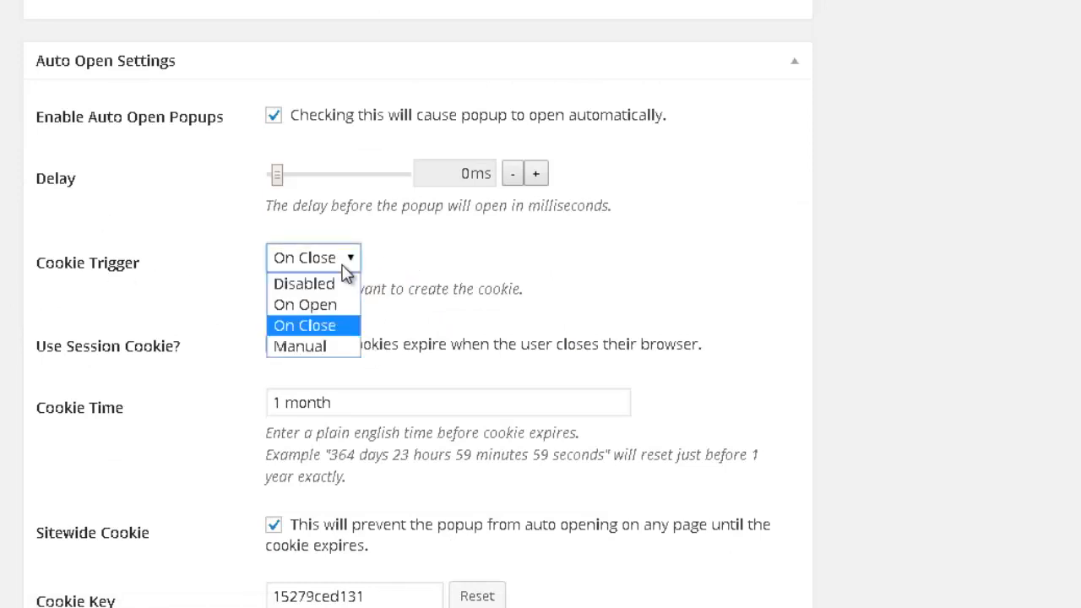
left_click(125, 335)
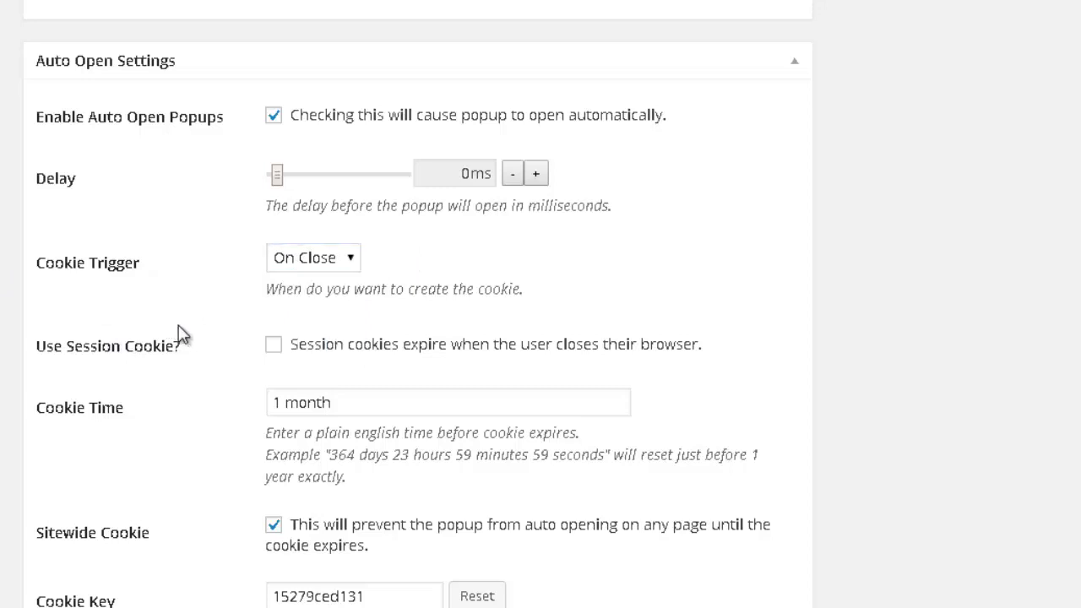
Review the popup's cookie time, sitewide cookie and cookie key settings, and publish the popup
scroll(275, 288, "down", 1)
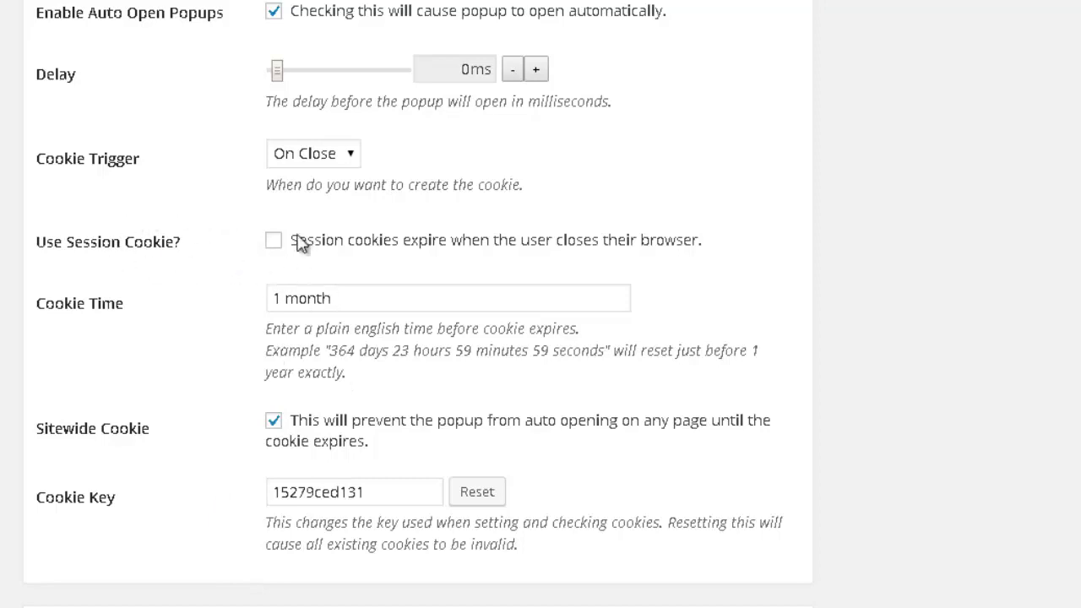
left_click(352, 296)
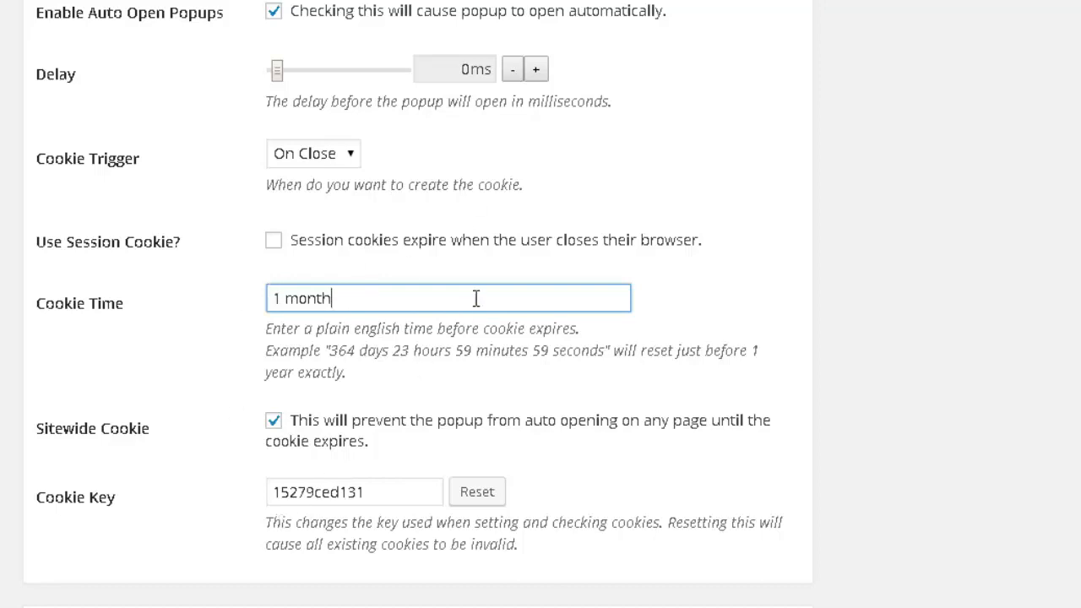
scroll(749, 417, "down", 2)
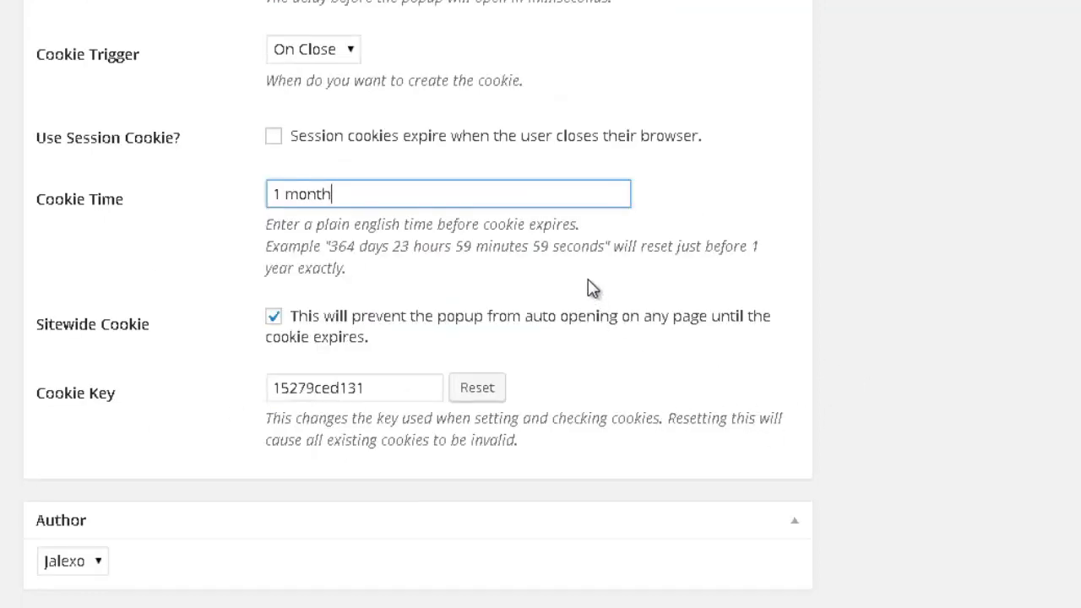
scroll(408, 193, "down", 4)
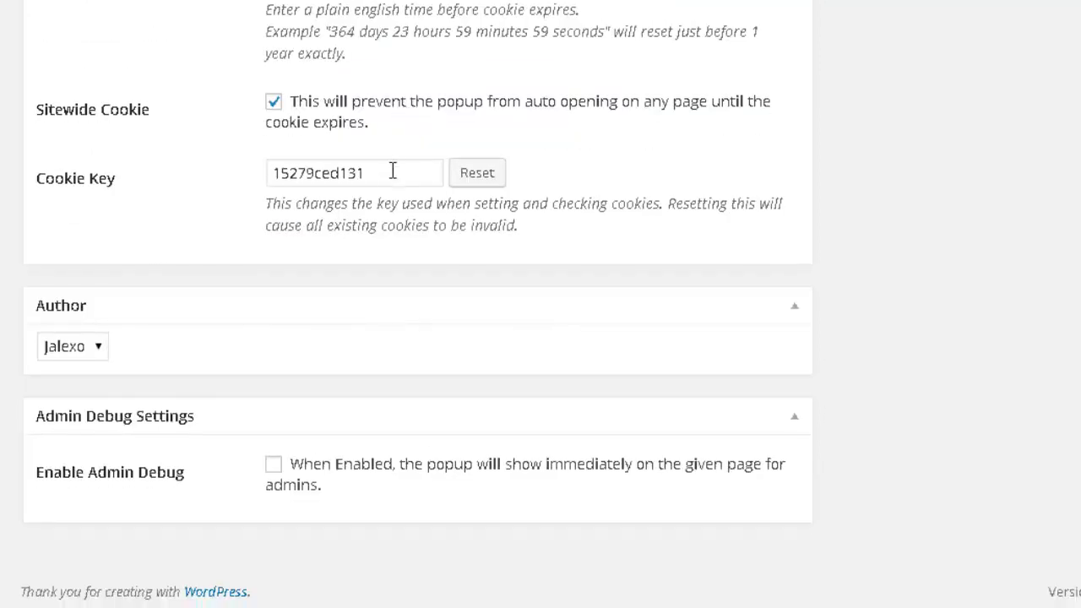
scroll(376, 523, "up", 2)
scroll(465, 338, "up", 20)
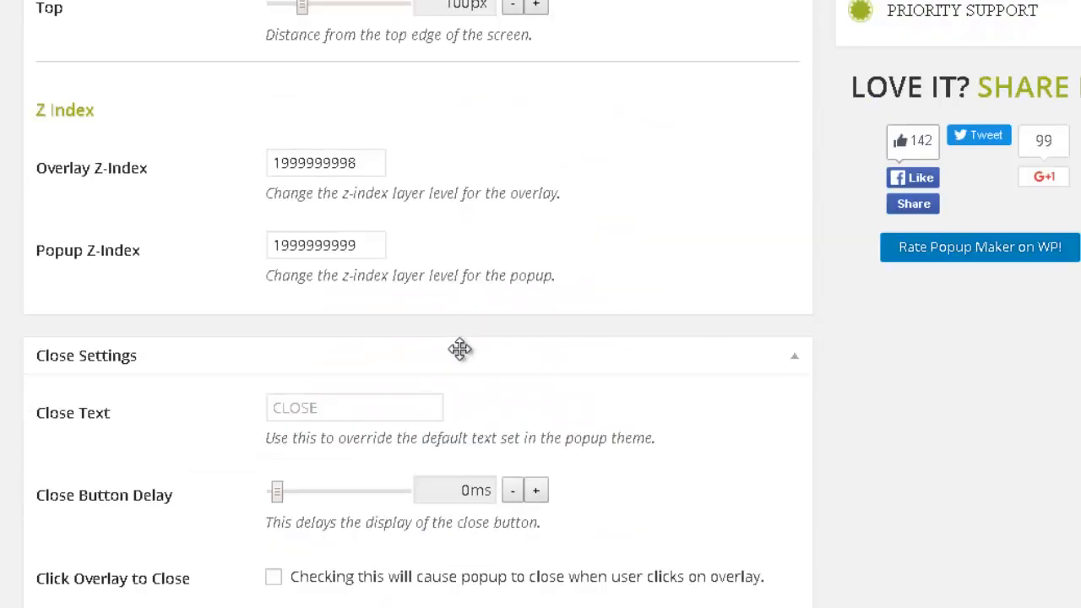
scroll(469, 380, "up", 12)
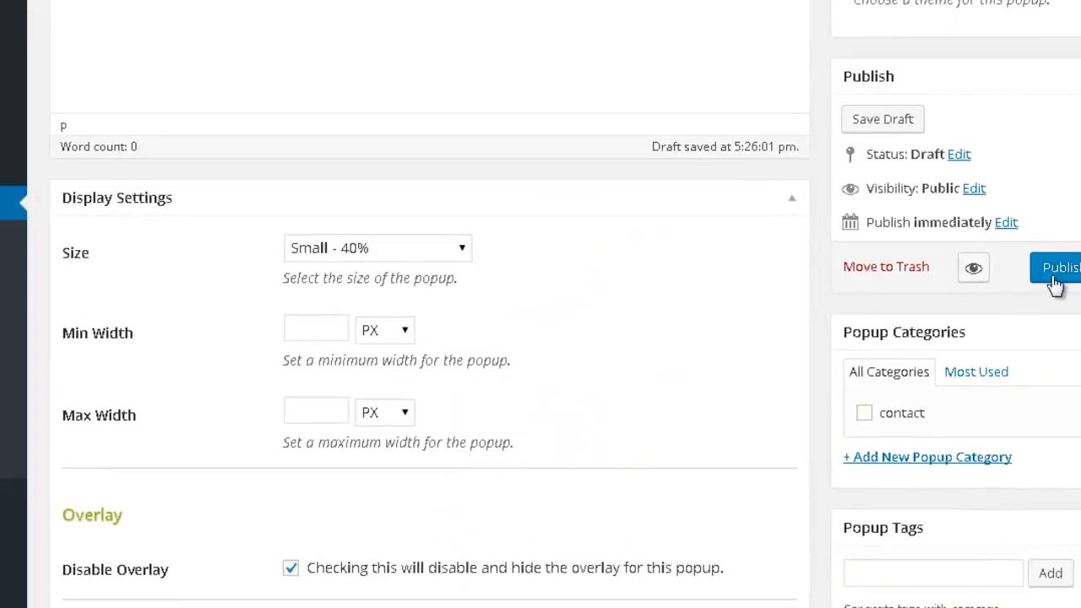
left_click(1022, 312)
Open the site's home page in a new browser tab and switch to it
mouse_move(48, 47)
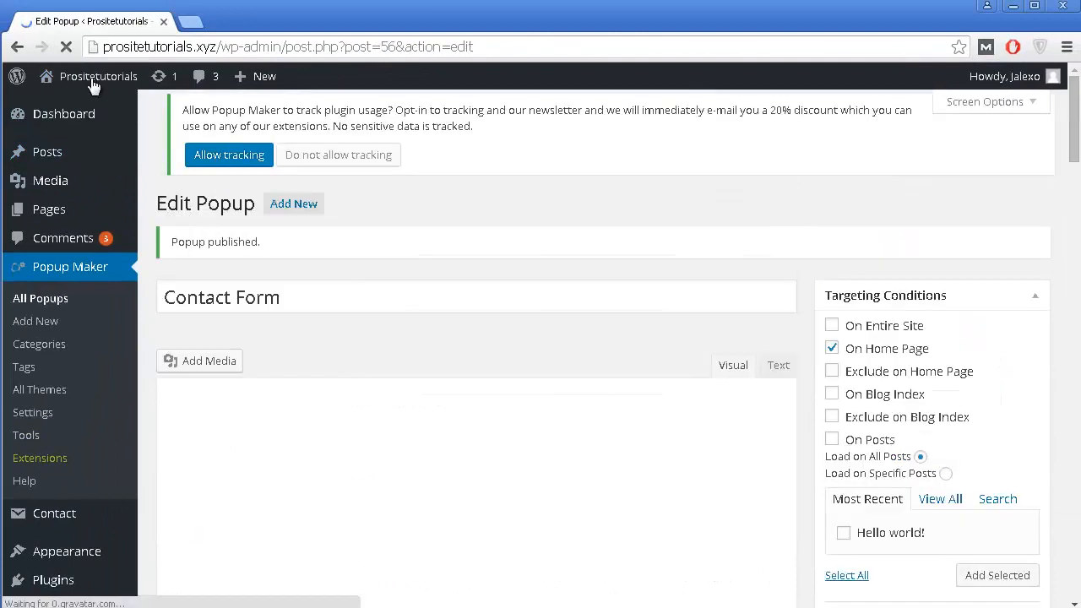
right_click(93, 82)
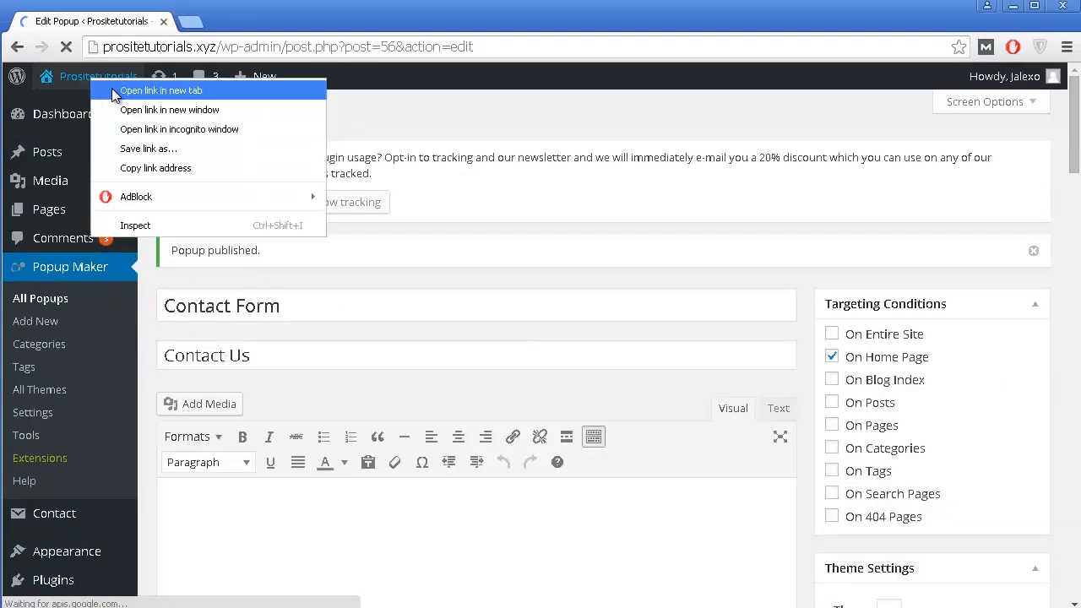
left_click(112, 89)
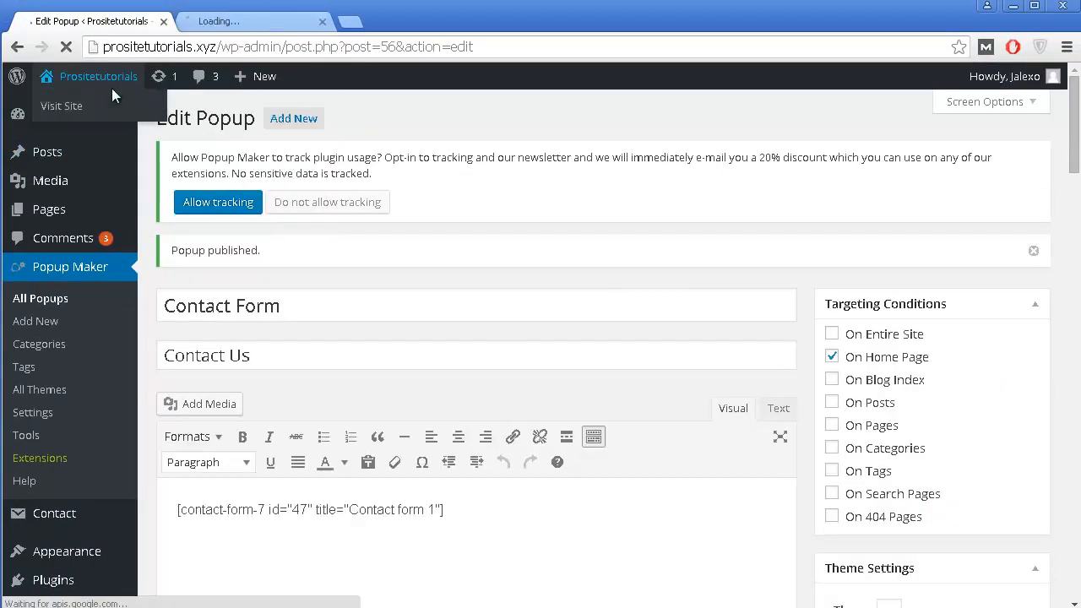
left_click(226, 25)
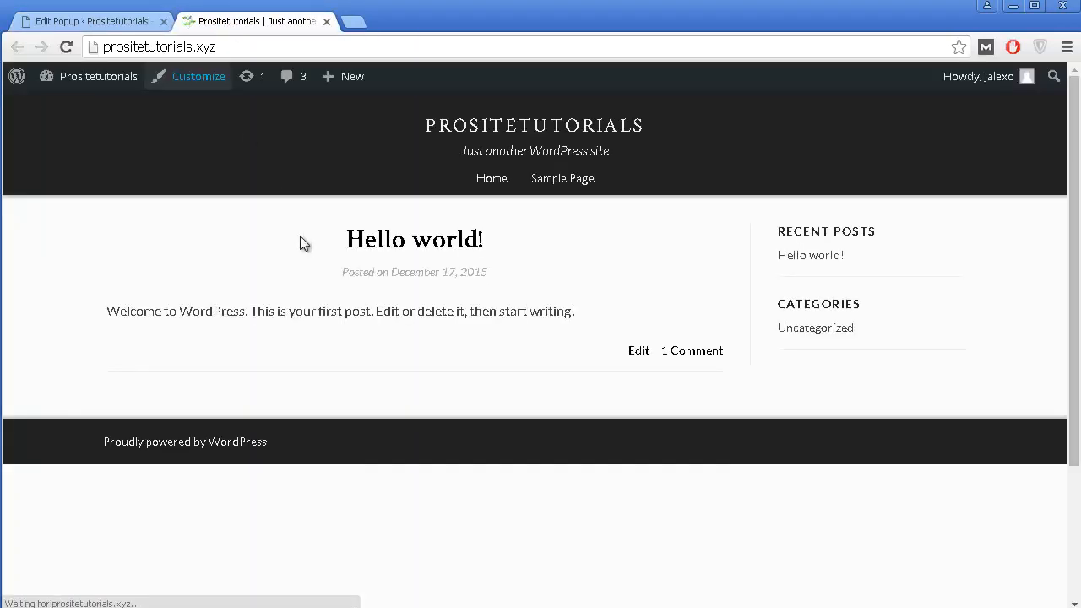
Look over the whole Contact Us popup form on the home page and close the popup
scroll(395, 236, "down", 2)
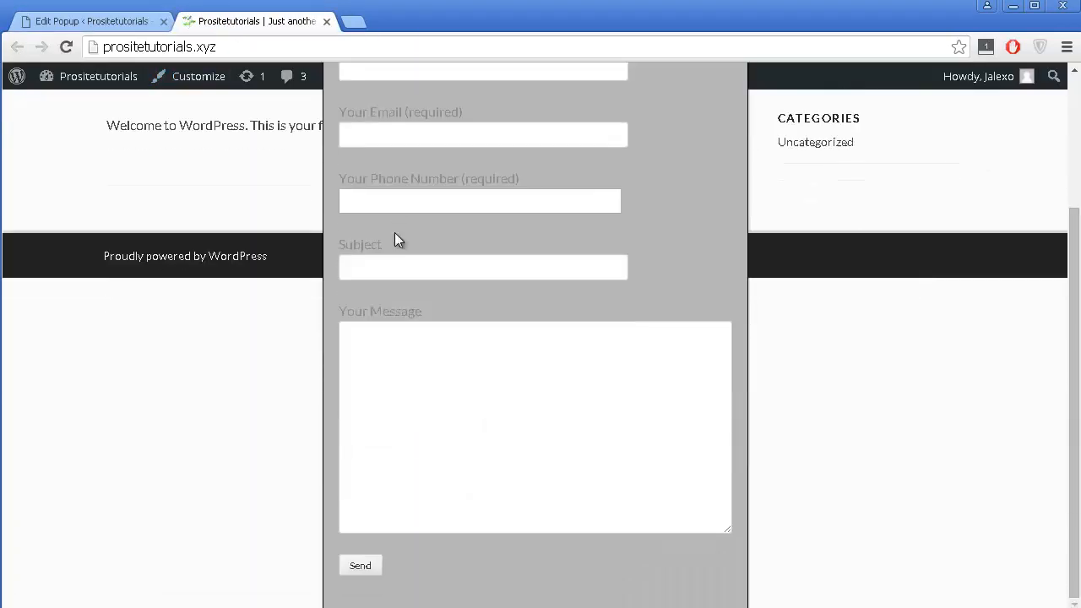
scroll(412, 260, "up", 2)
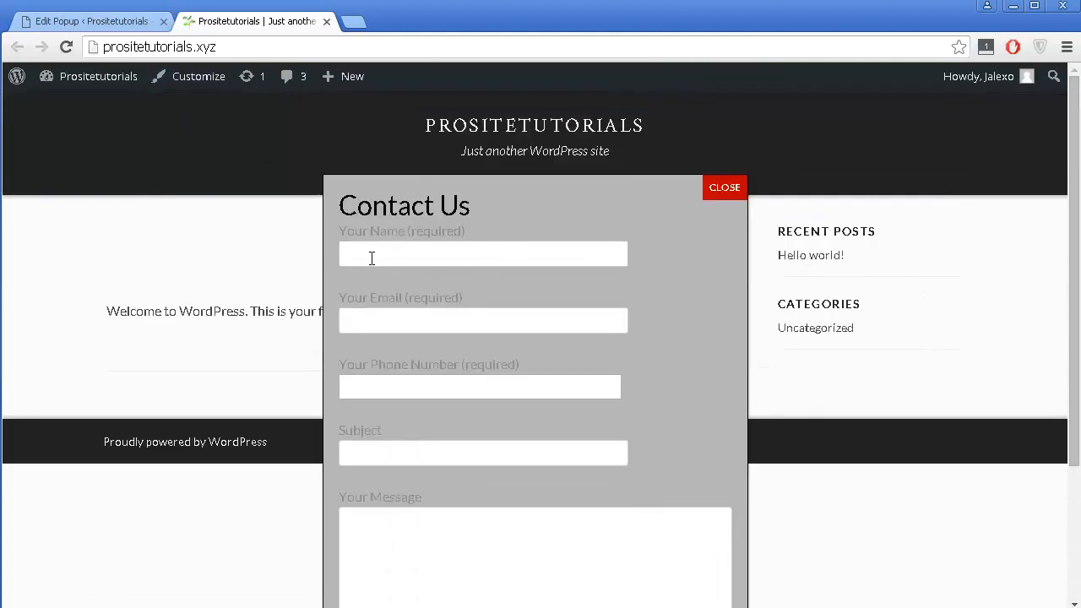
scroll(688, 422, "down", 2)
scroll(613, 405, "up", 2)
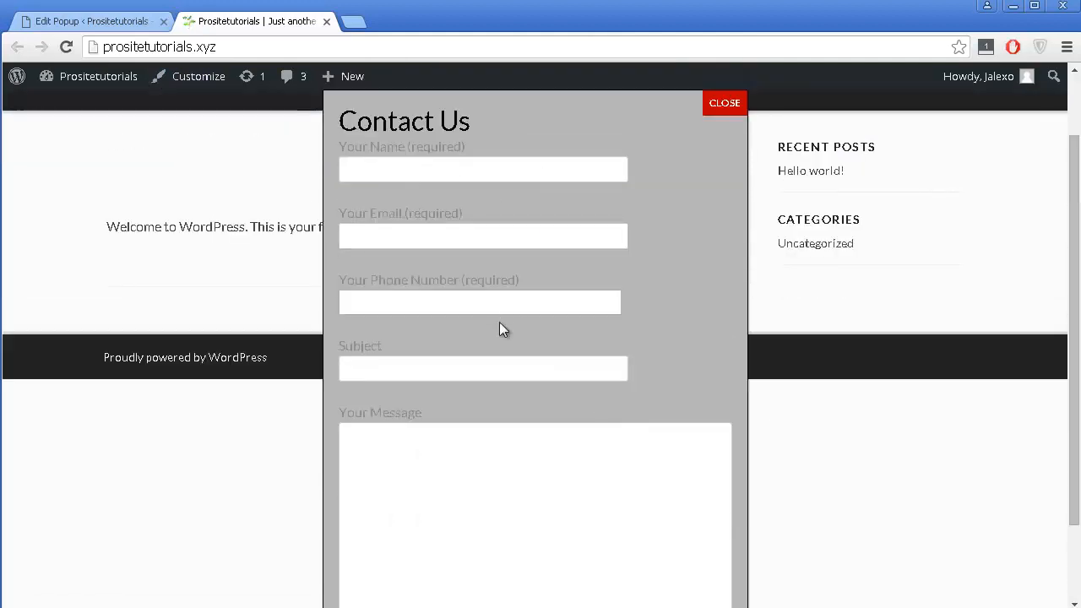
scroll(429, 410, "down", 2)
scroll(428, 410, "up", 1)
left_click(725, 105)
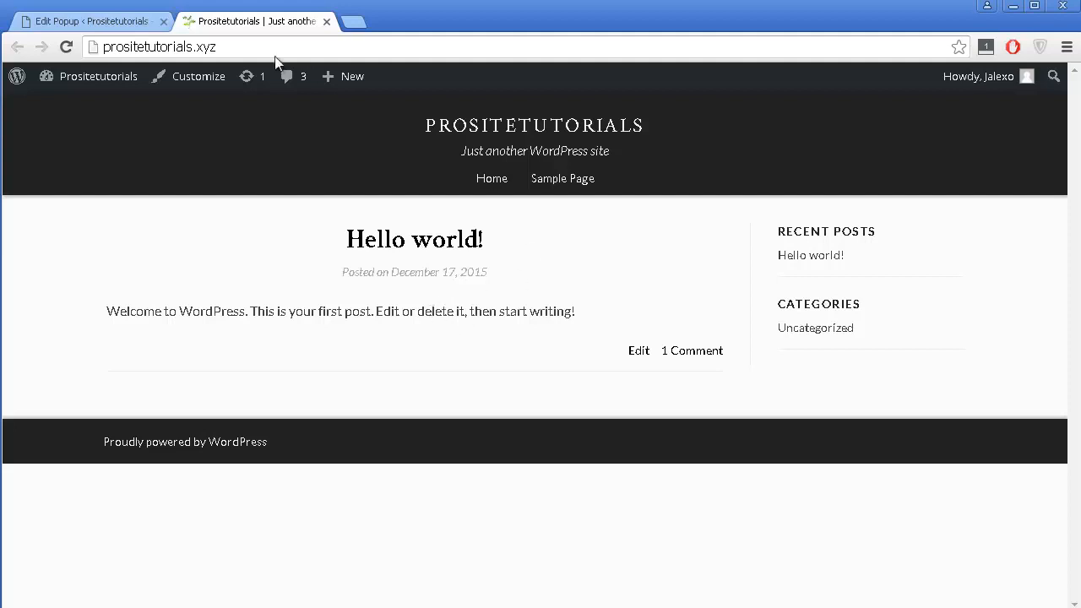
Open Popup Maker's help page from the popup editor and copy the link example code
left_click(138, 26)
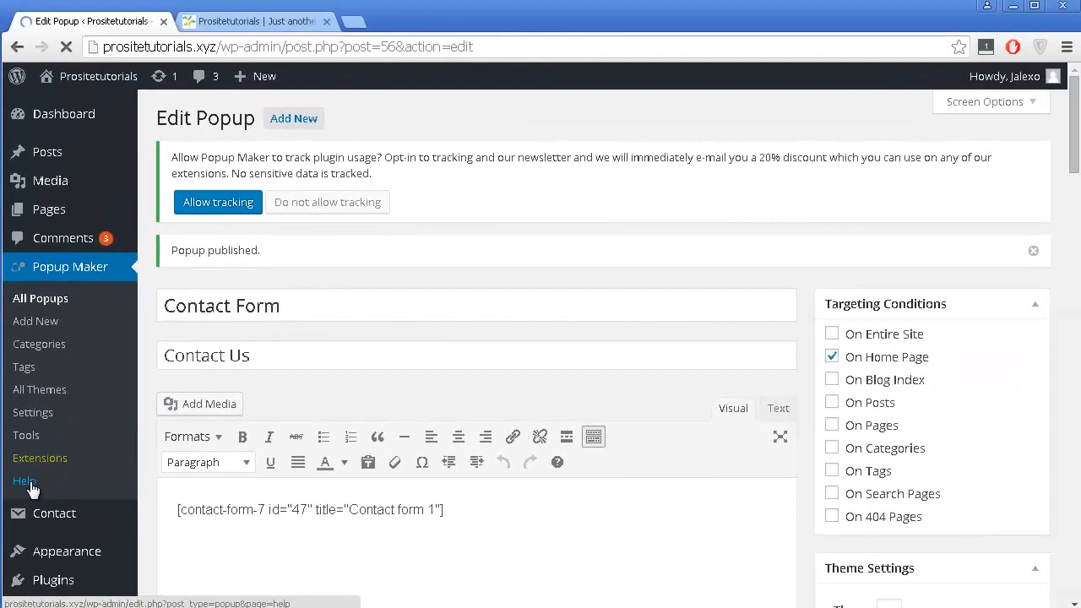
left_click(28, 482)
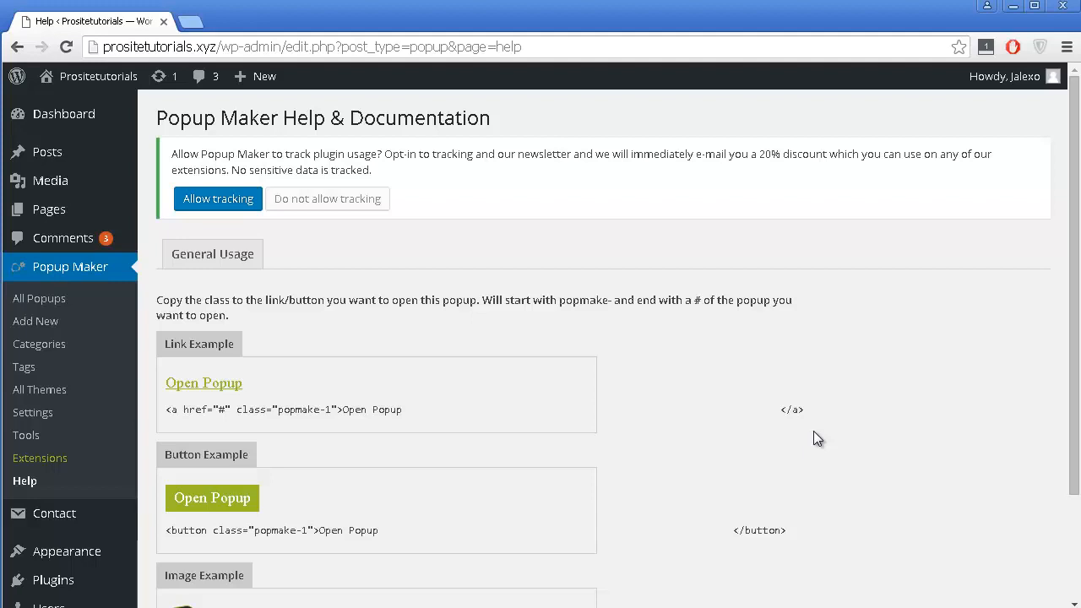
scroll(222, 481, "down", 1)
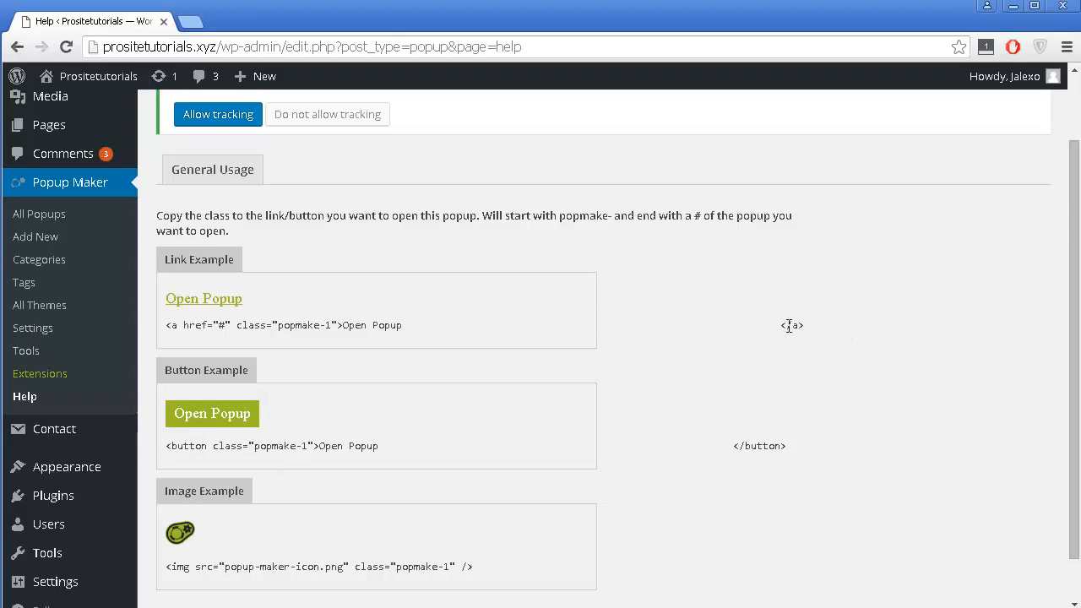
left_click_drag(812, 327, 459, 342)
left_click(214, 324)
left_click_drag(563, 303, 803, 315)
Switch to Notepad, paste the link code below the shortcode and remove the surplus spaces before </a>
key("alt+Tab")
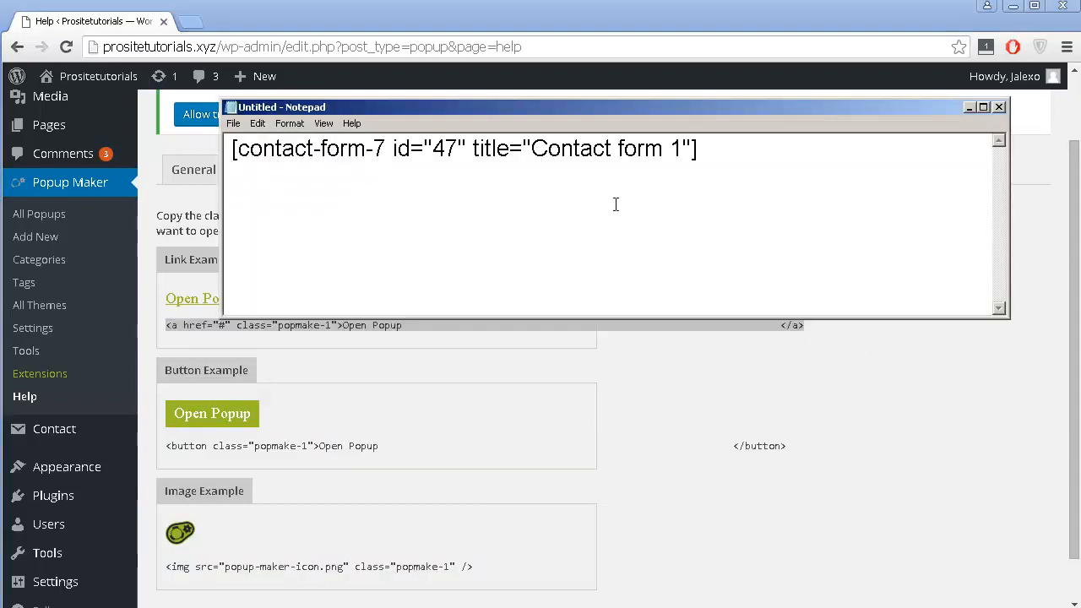
key("ctrl+v")
key("Delete")
key("Delete")
key("Delete")
key("Delete")
key("Delete")
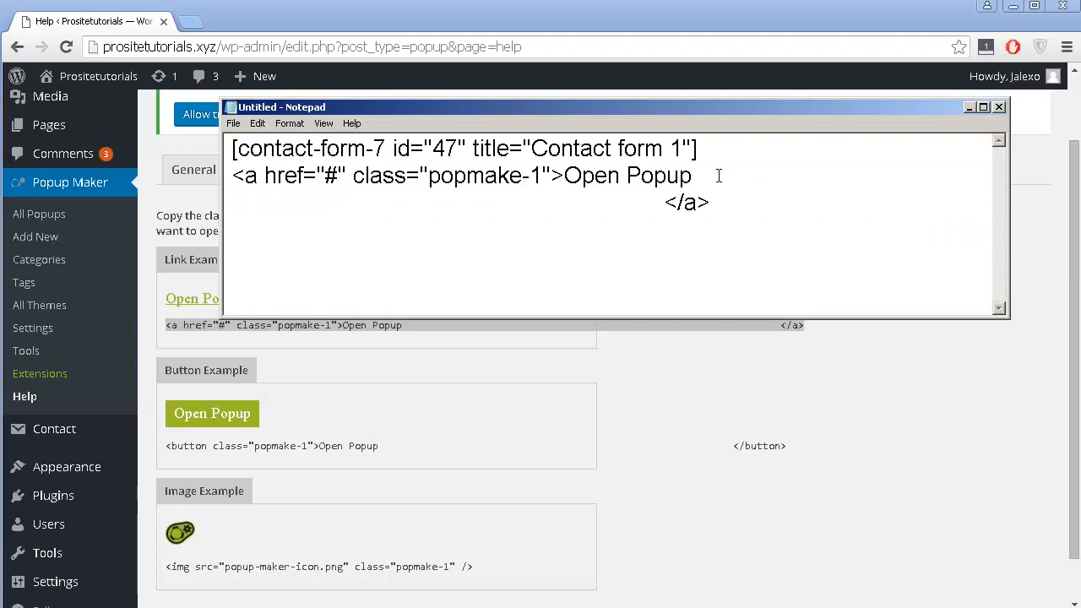
key("Delete")
key("Delete")
key("Delete")
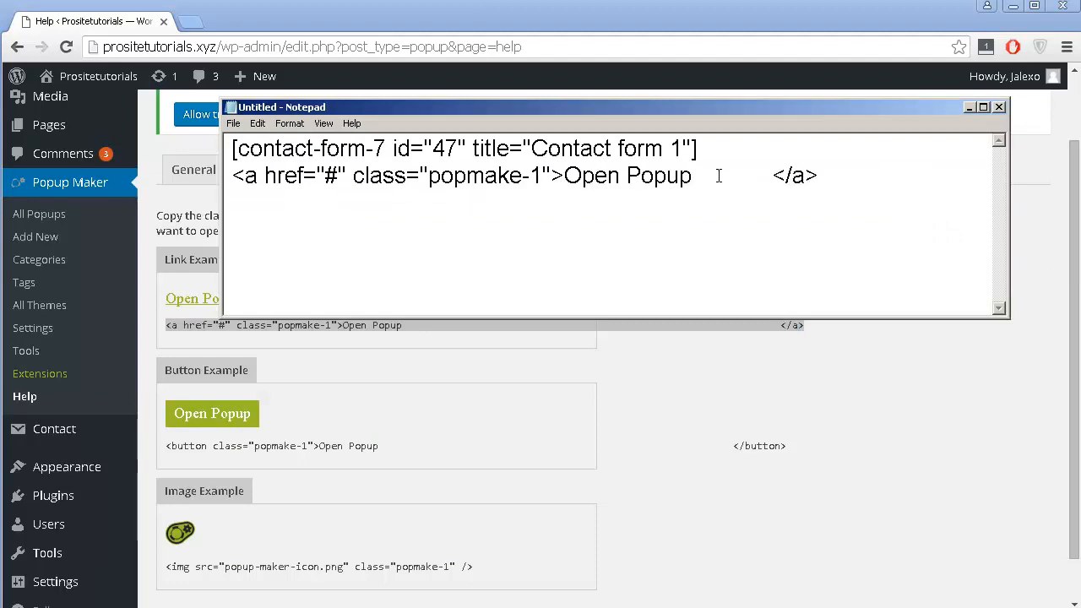
Copy the full button example code from the Popup Maker help page
left_click(827, 436)
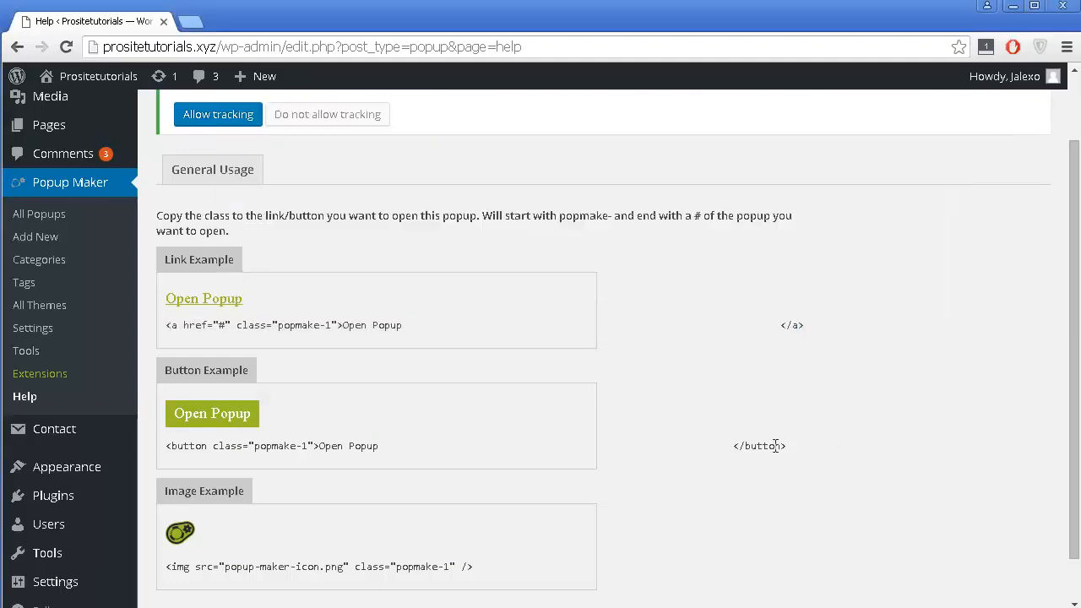
left_click_drag(775, 446, 319, 439)
left_click_drag(164, 445, 208, 446)
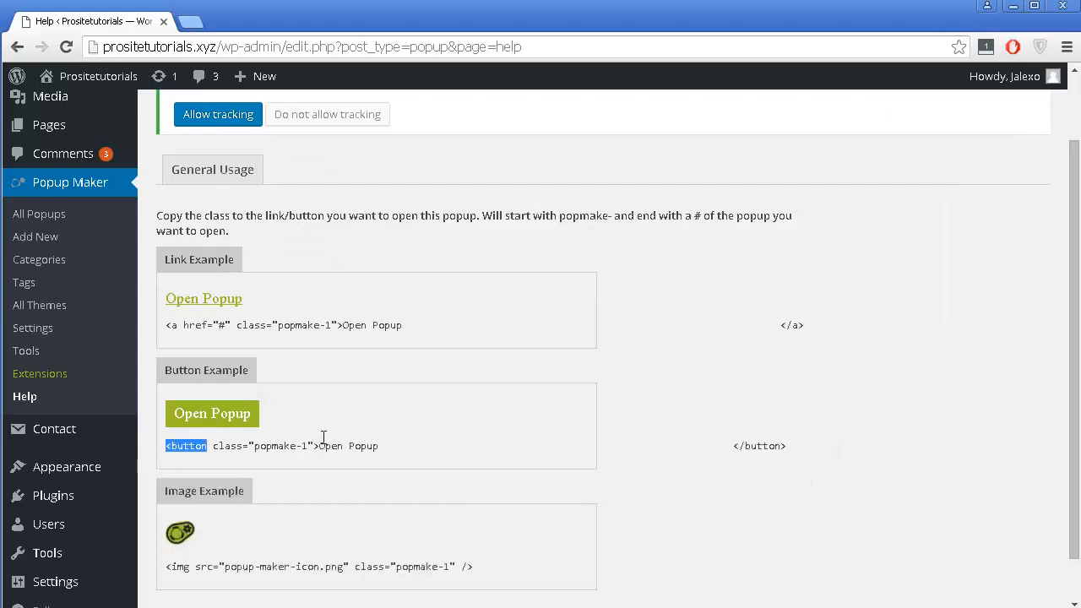
left_click_drag(323, 437, 790, 442)
key("ctrl+c")
Paste the button code on a new line in Notepad and remove the surplus spaces before </button>
key("alt+Tab")
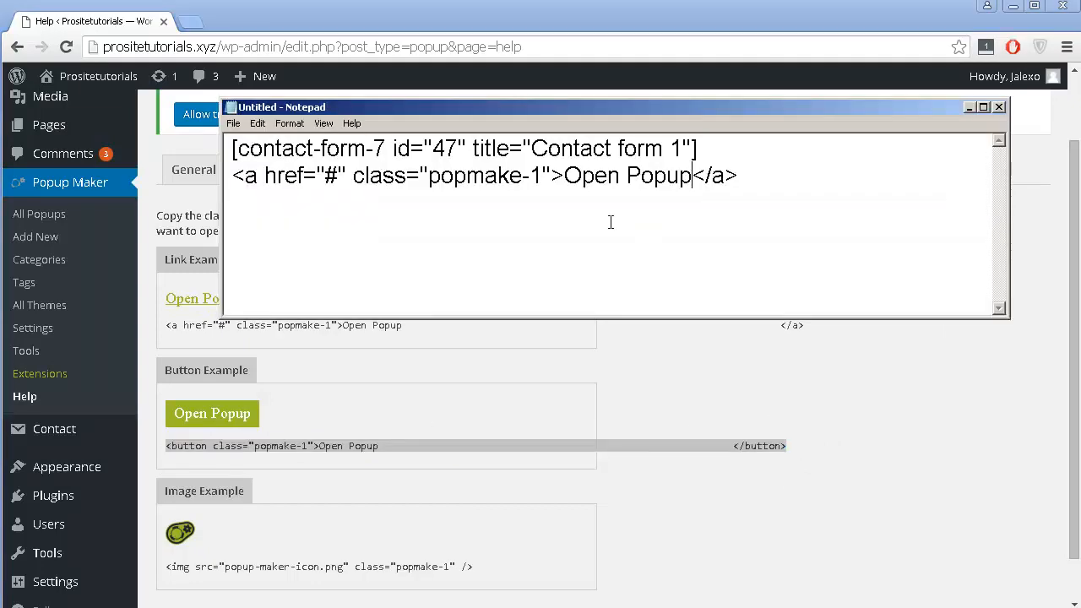
key("Return")
key("ctrl+v")
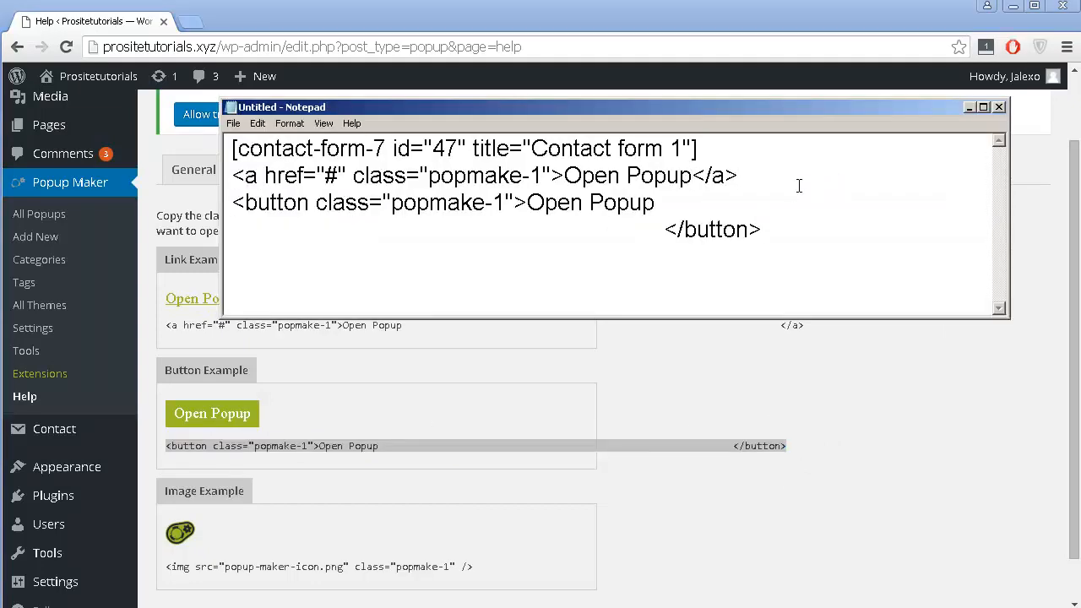
left_click_drag(797, 193, 796, 186)
left_click(737, 188)
left_click(666, 199)
key("Delete")
key("Delete")
key("Delete")
key("Delete")
key("Delete")
key("Delete")
key("Delete")
key("Delete")
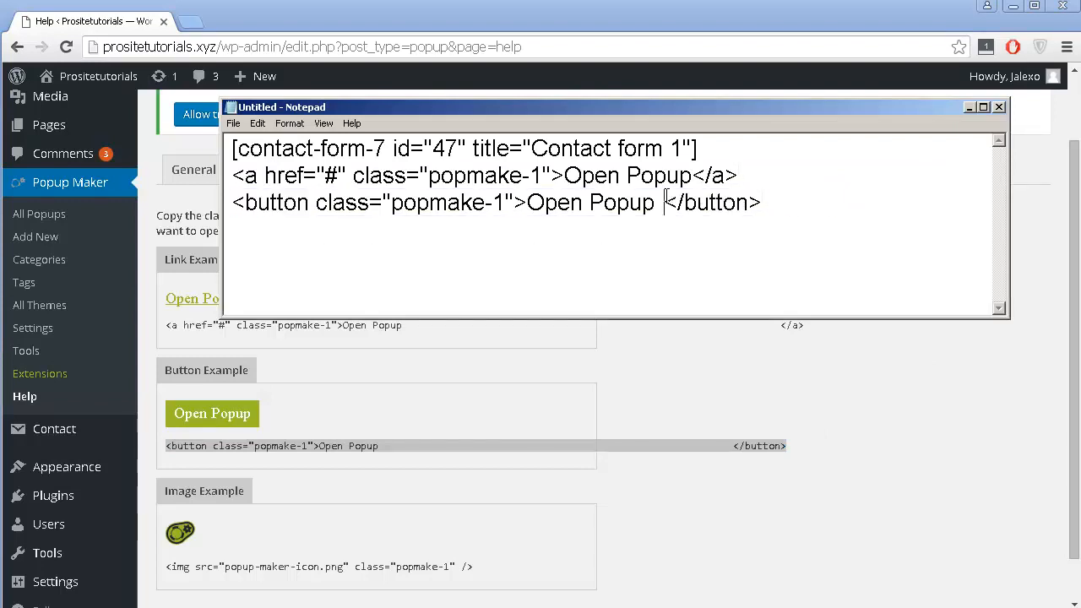
key("Delete")
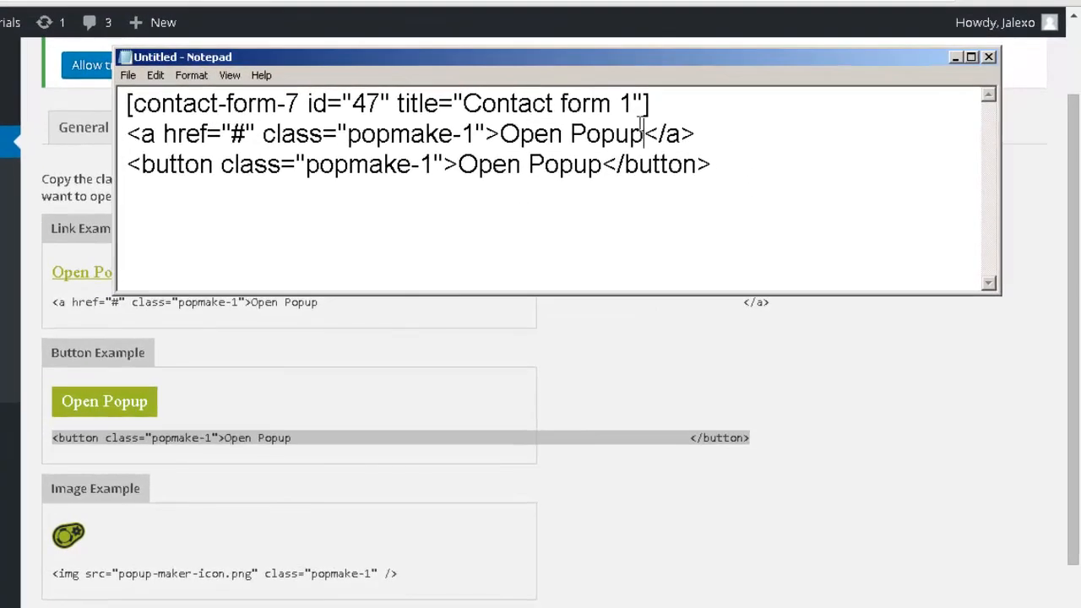
Replace the Open Popup text with Contact Us in both the link code and the button code
left_click_drag(642, 133, 500, 134)
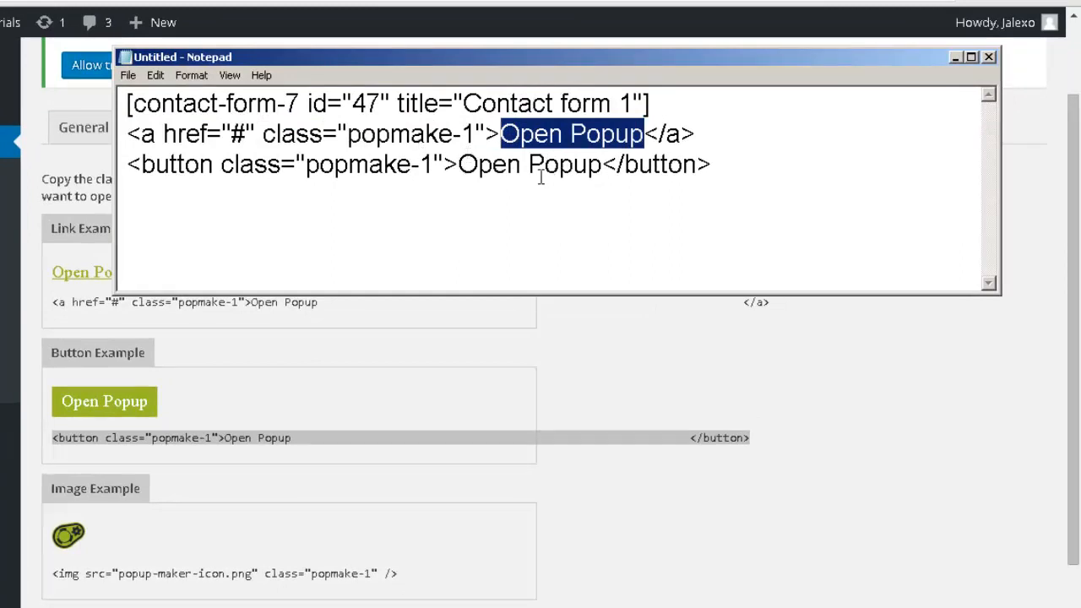
type("Contact Us")
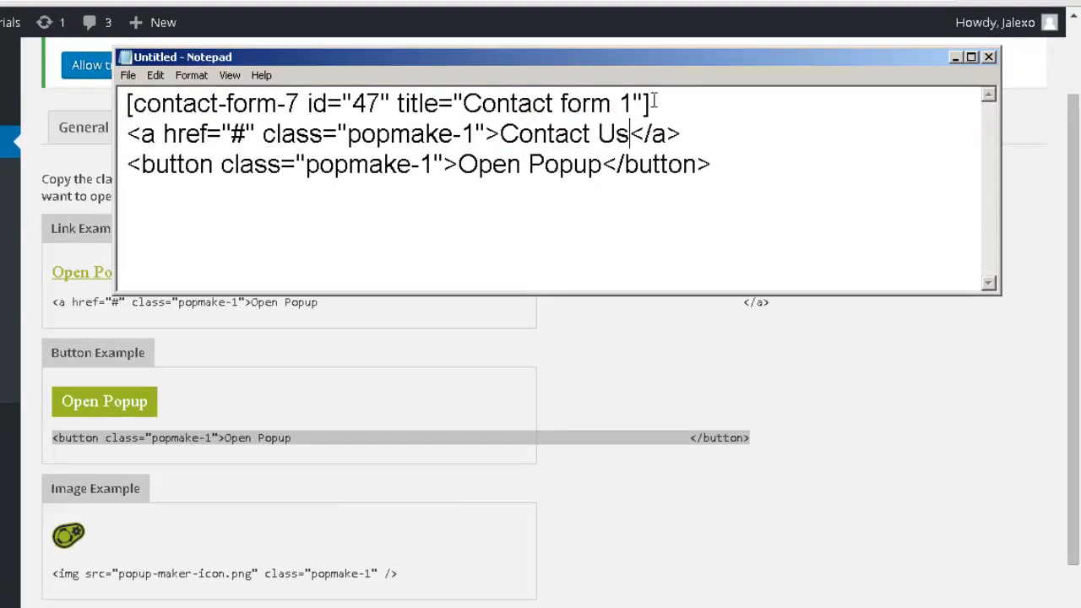
left_click_drag(632, 134, 502, 135)
key("ctrl+c")
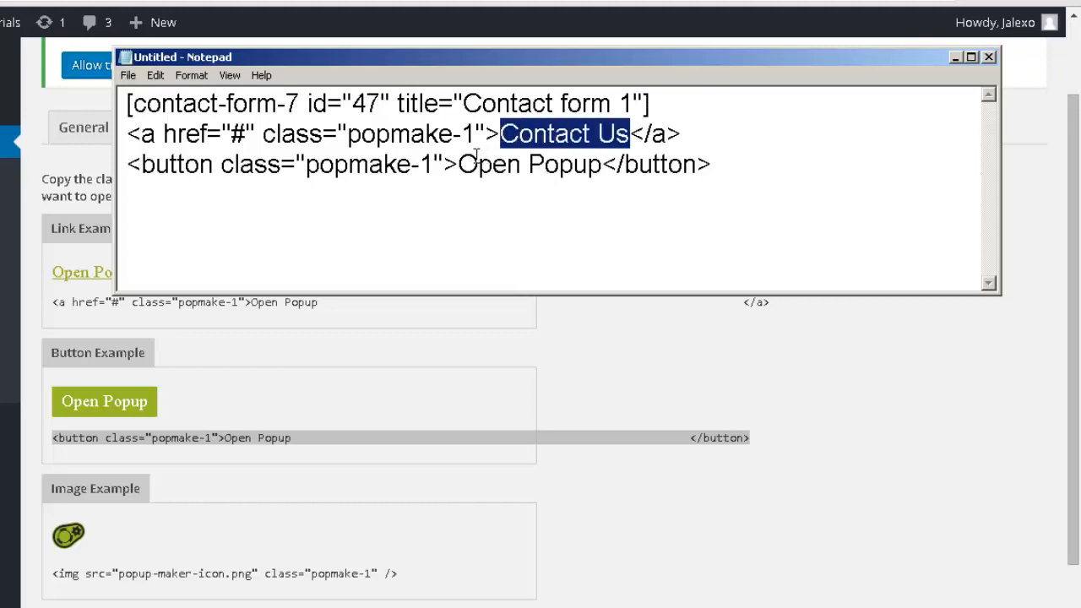
left_click_drag(459, 164, 602, 163)
key("ctrl+v")
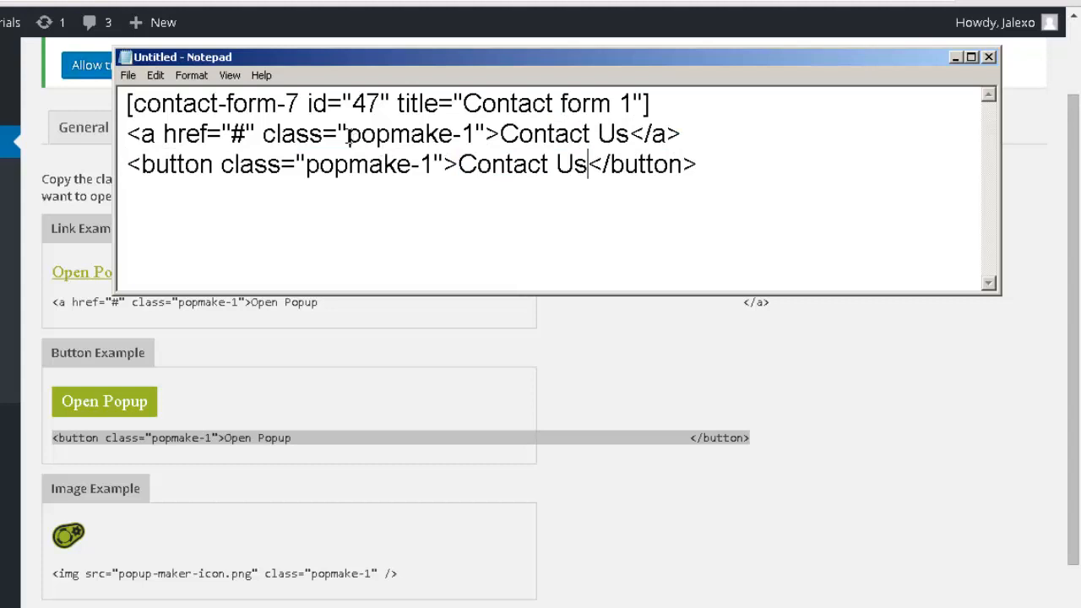
Copy the Contact Form popup's CSS class popmake-56 from the popup list and put it in the link code in place of popmake-1
left_click_drag(348, 133, 476, 133)
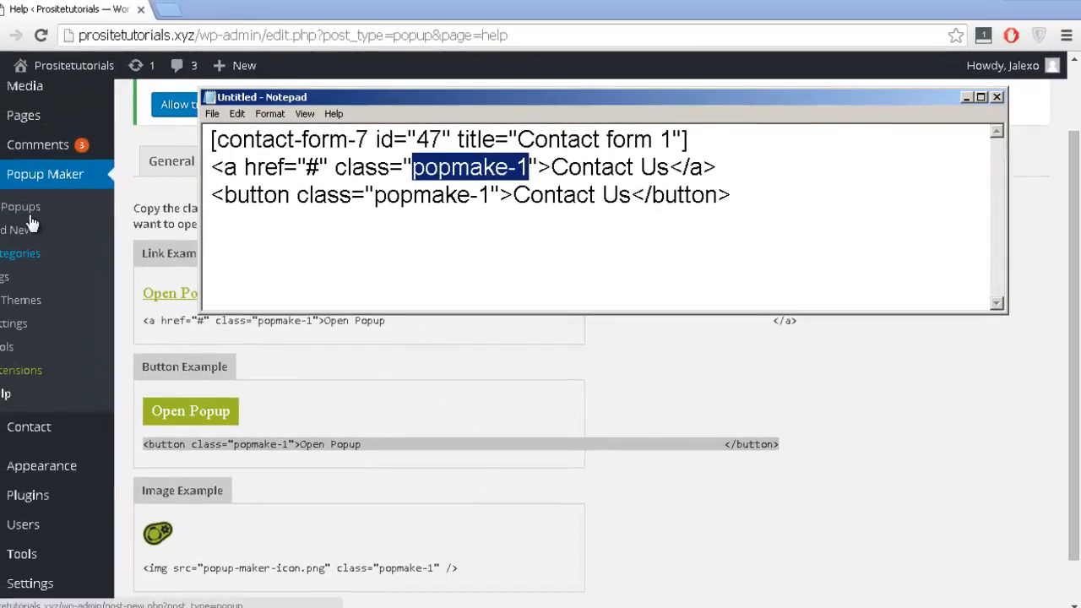
left_click(81, 216)
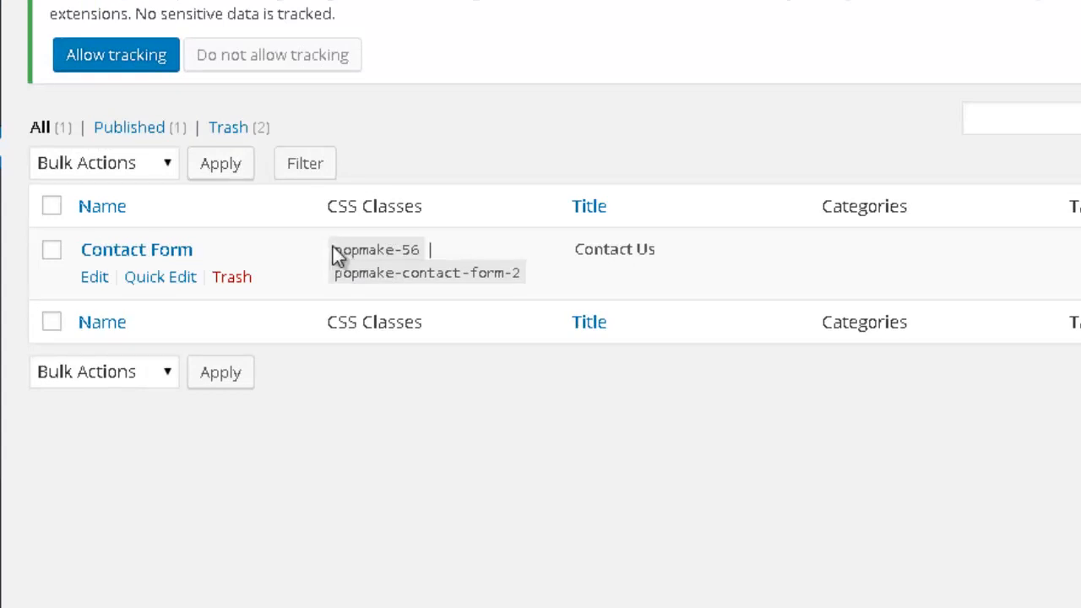
left_click_drag(334, 249, 424, 249)
key("ctrl+c")
key("alt+Tab")
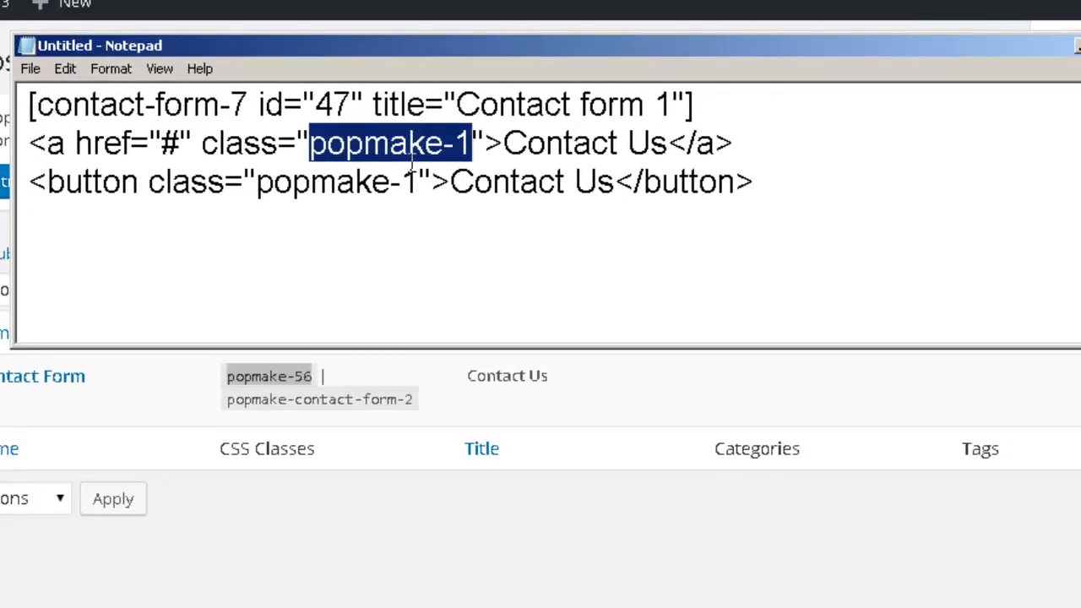
key("ctrl+v")
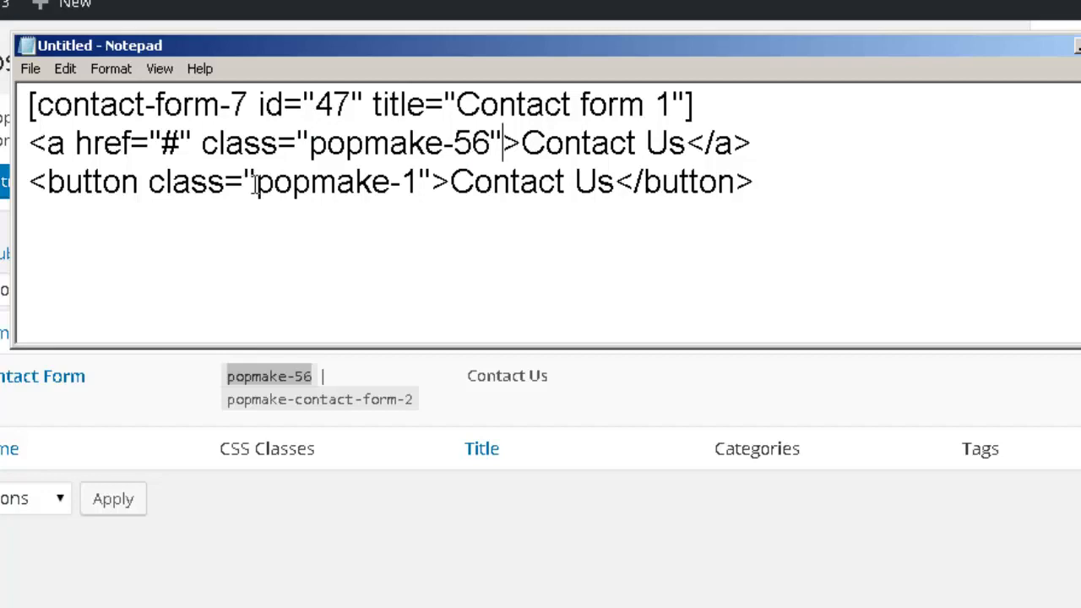
Replace popmake-1 in the Notepad button code with the copied class popmake-56, and return to the popup list
left_click_drag(257, 182, 422, 177)
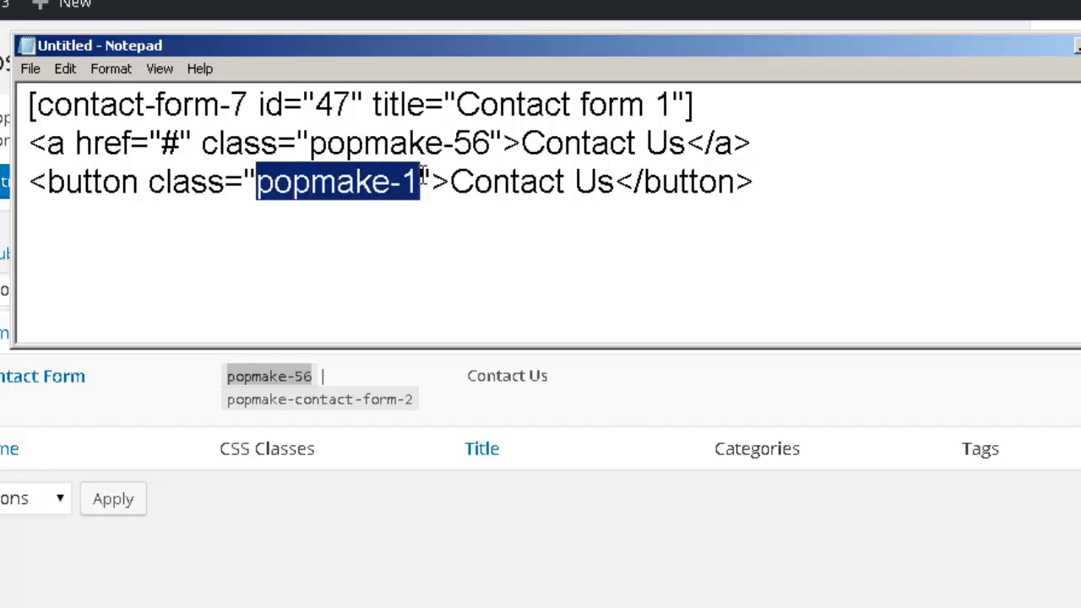
key("ctrl+v")
left_click(557, 553)
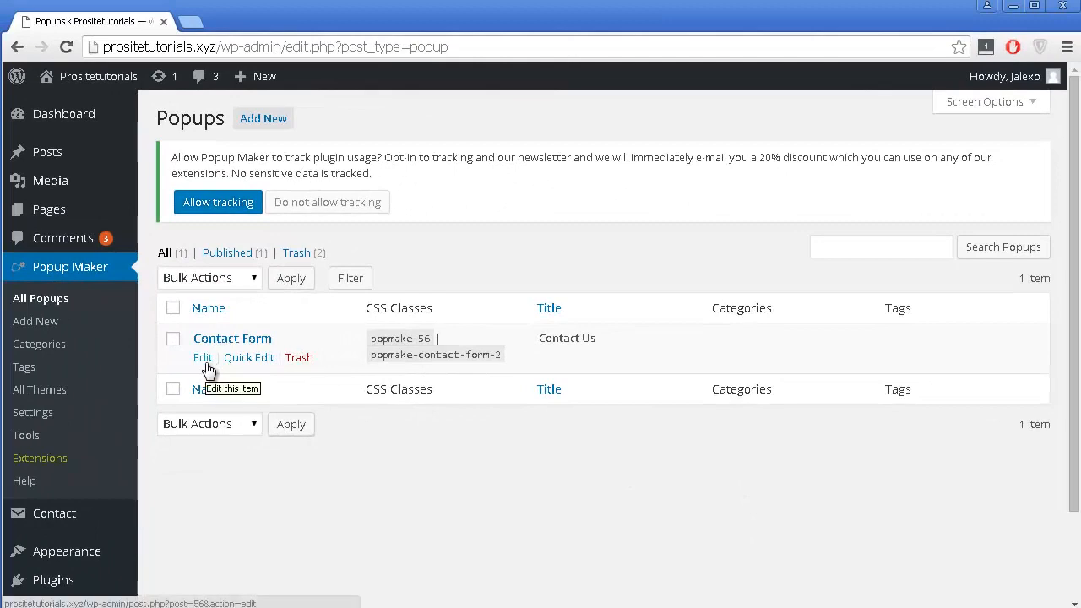
Edit the Contact Form popup to target the entire site instead of only the home page, and update it
left_click(205, 365)
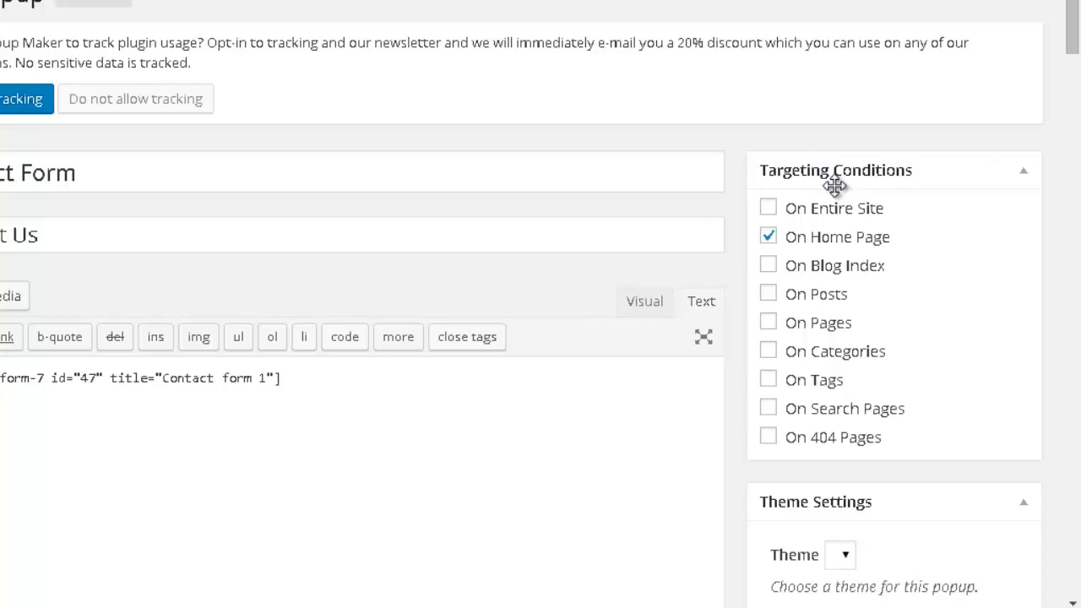
left_click(812, 238)
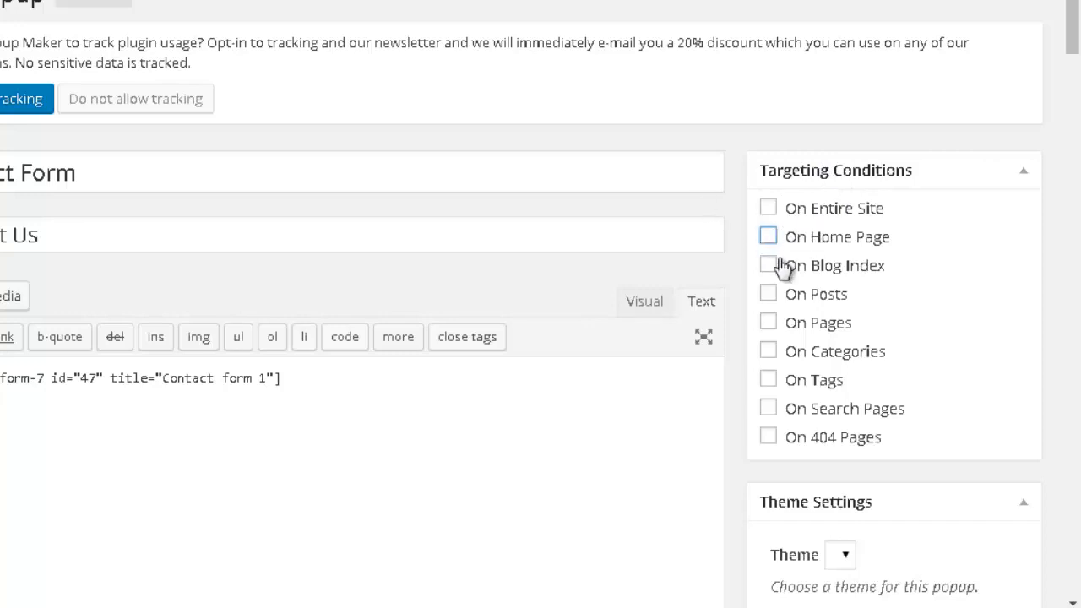
left_click(803, 220)
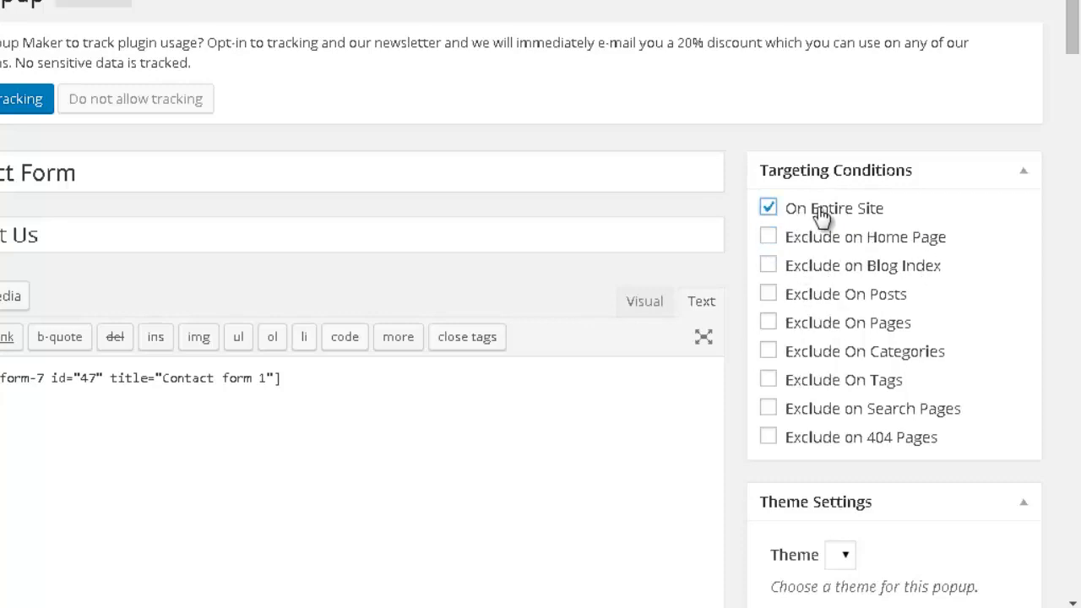
scroll(830, 268, "down", 1)
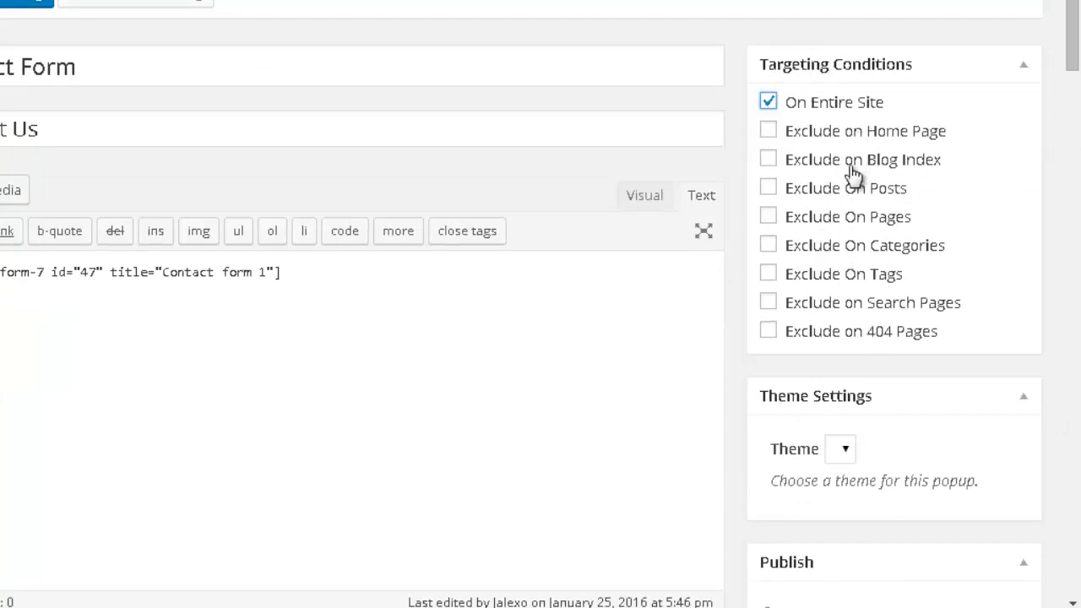
scroll(854, 173, "down", 3)
left_click(993, 453)
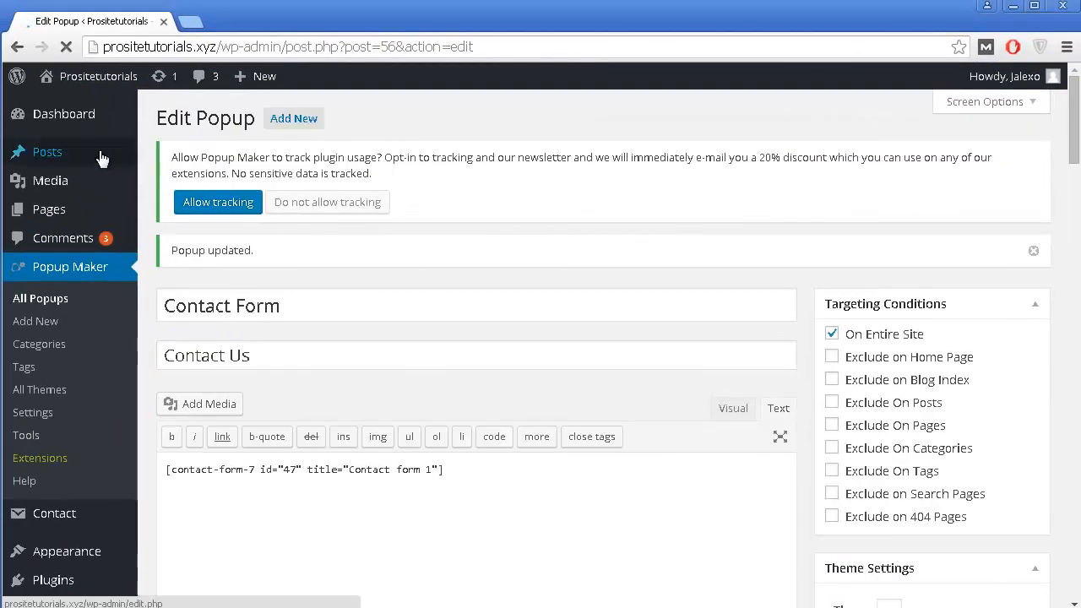
Open the Hello world! post for editing from the list of all posts
mouse_move(100, 159)
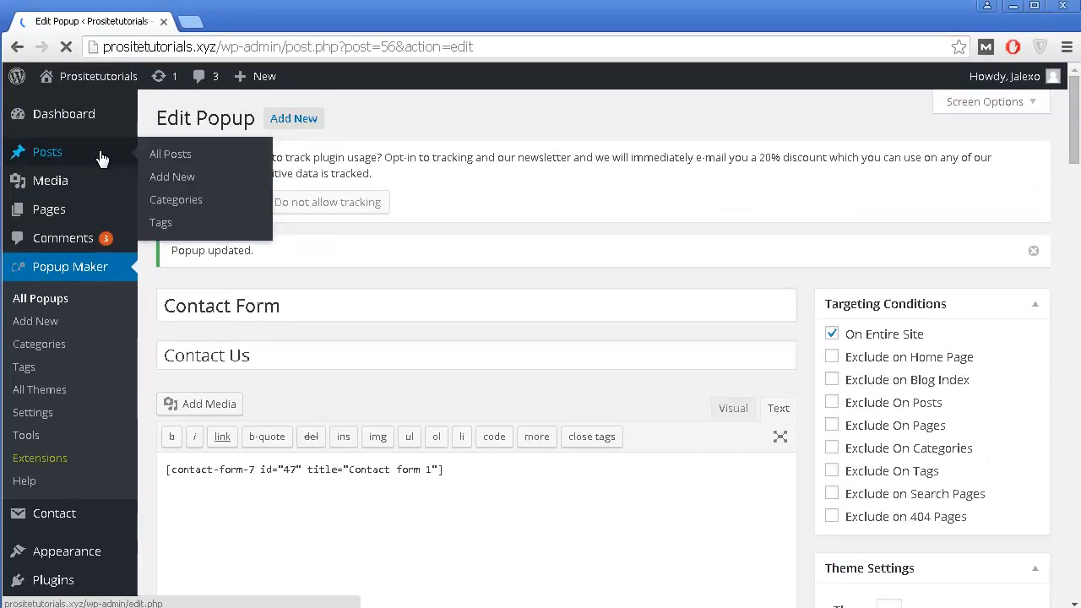
left_click(161, 155)
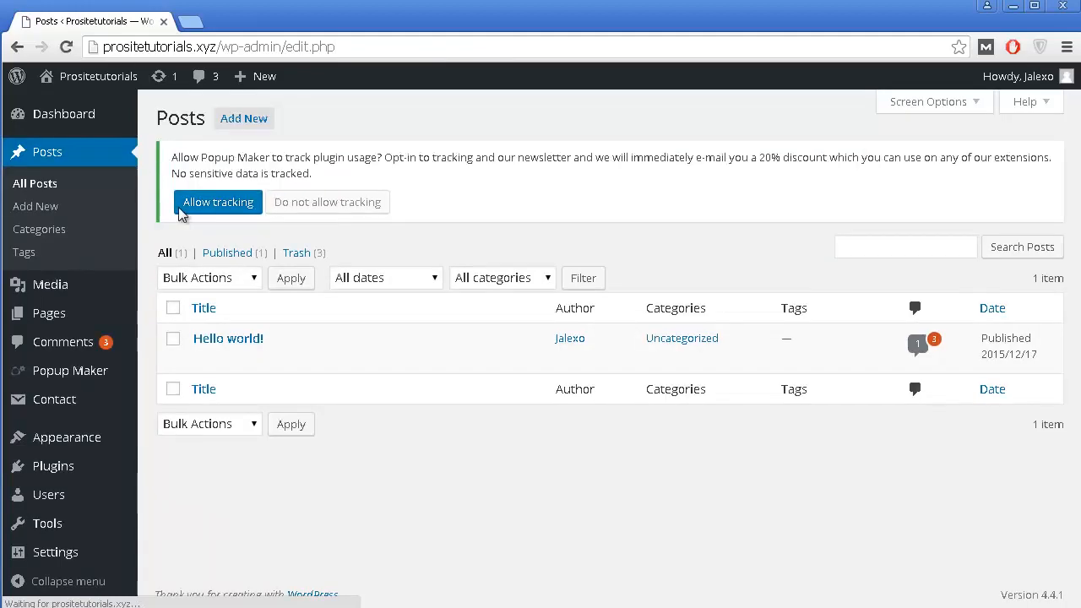
left_click(204, 359)
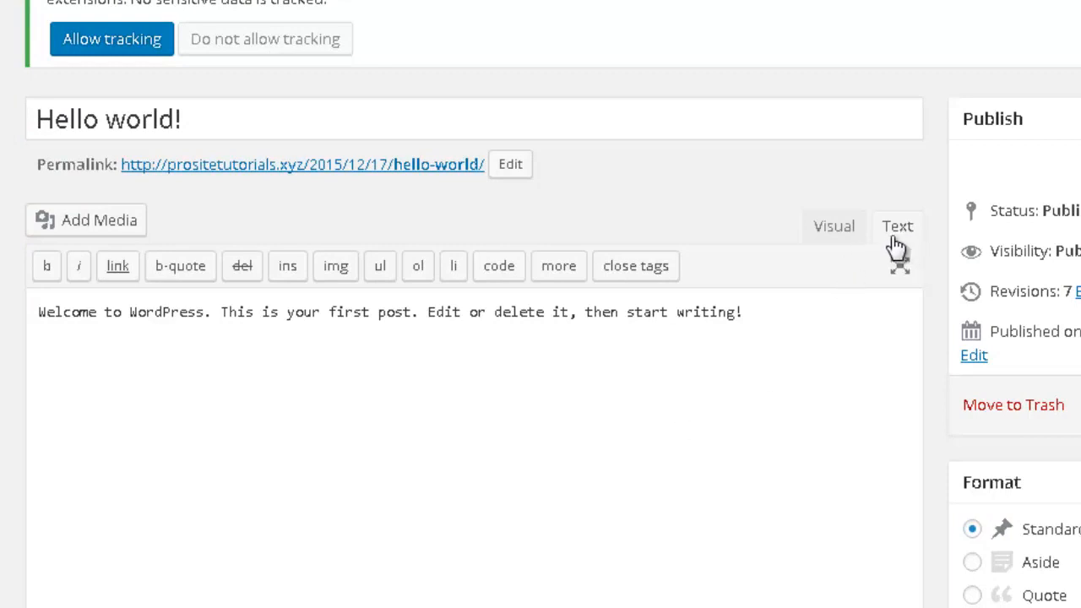
Copy the popmake-56 Contact Us link code from Notepad and paste it after the last sentence in the Hello world! post's text
left_click(846, 295)
key("alt+Tab")
left_click_drag(842, 8, 126, 4)
key("ctrl+c")
left_click_drag(745, 314, 753, 366)
left_click(782, 321)
key("ctrl+v")
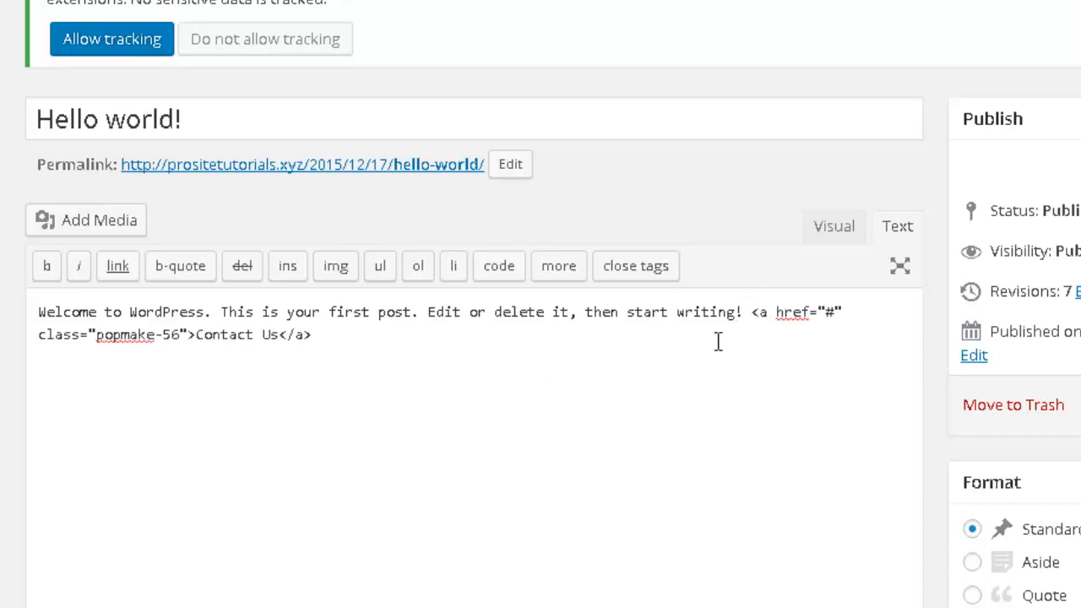
Preview the post changes, test the Contact Us link in the post text, and close the popup it opens
left_click(821, 230)
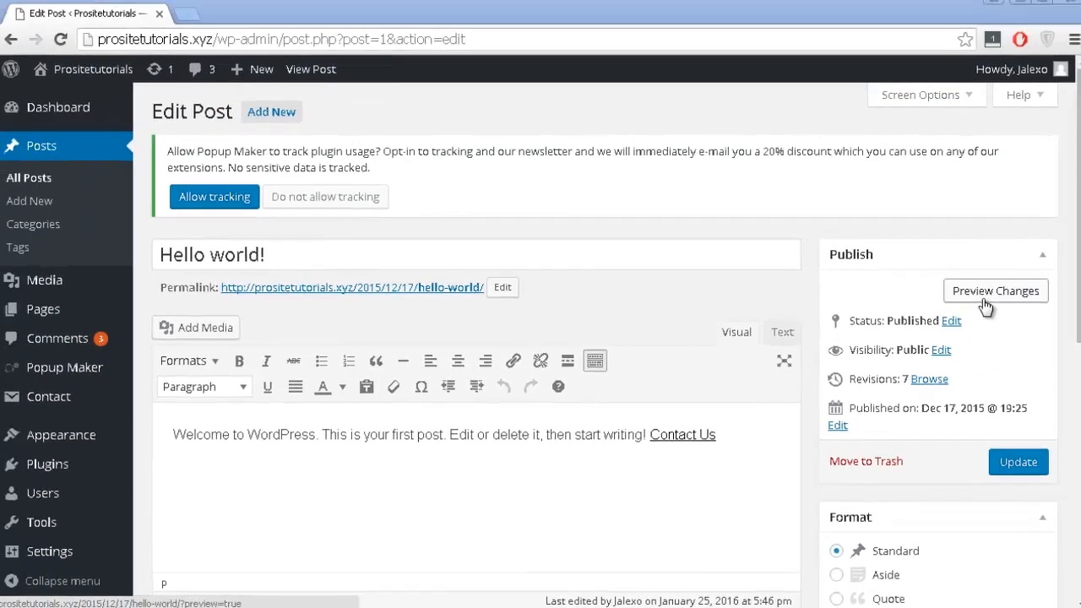
left_click(982, 285)
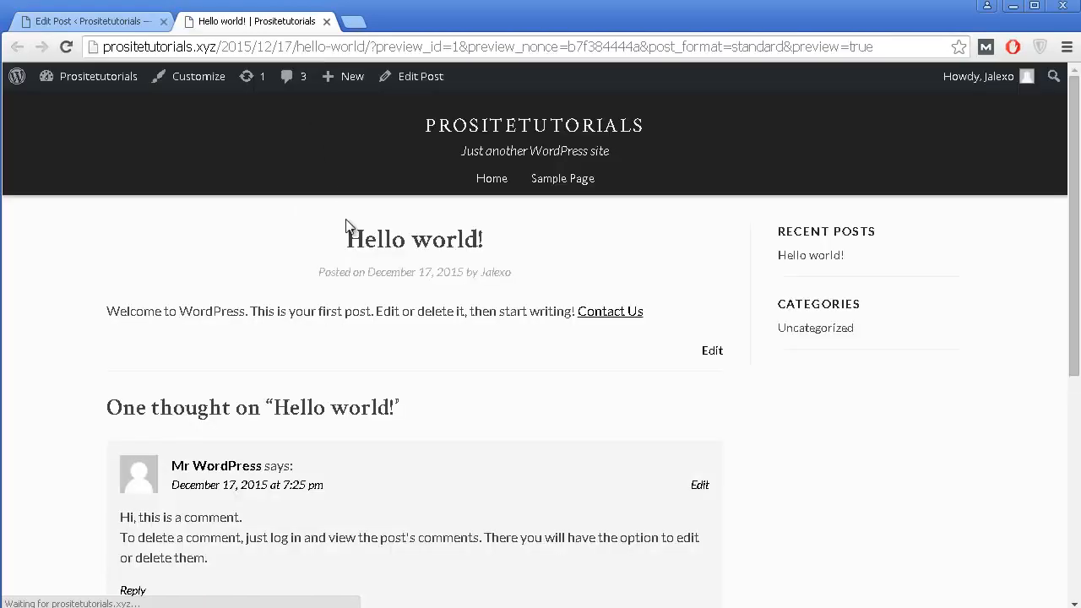
left_click(614, 312)
scroll(610, 316, "down", 1)
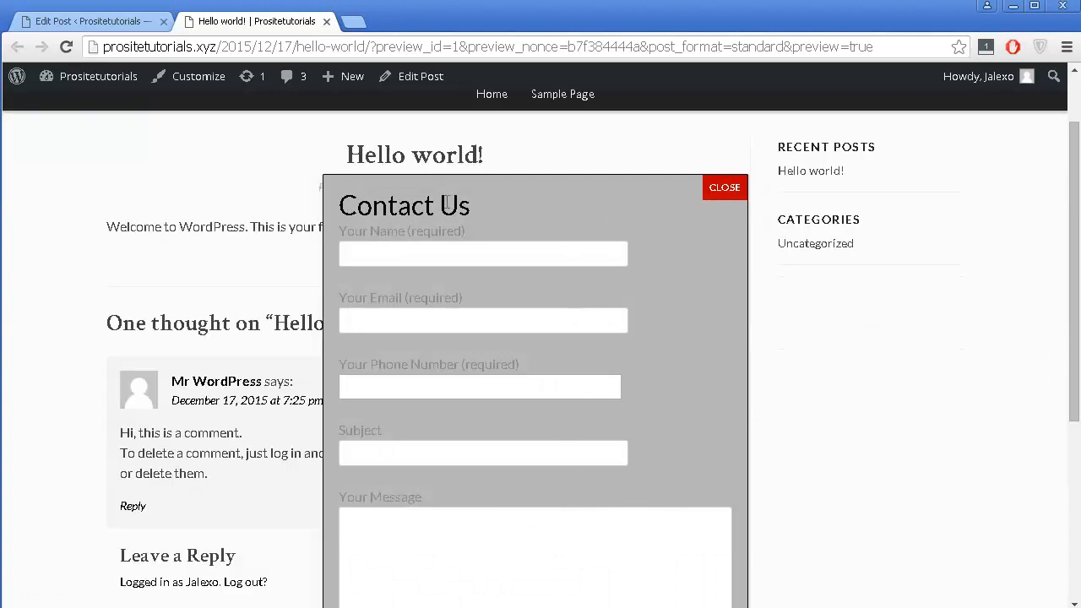
left_click(737, 188)
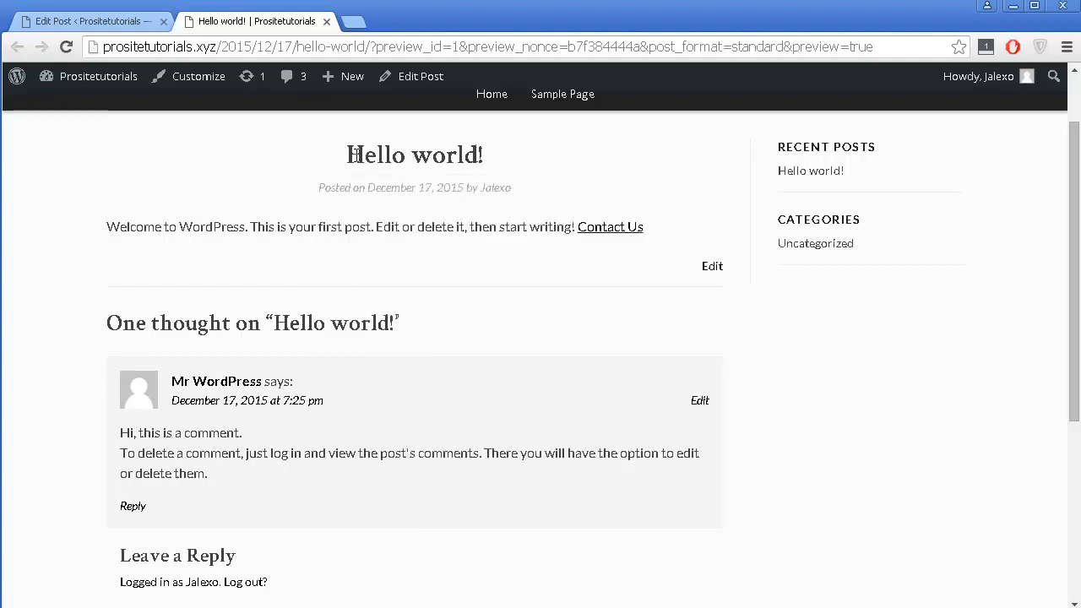
scroll(356, 55, "up", 1)
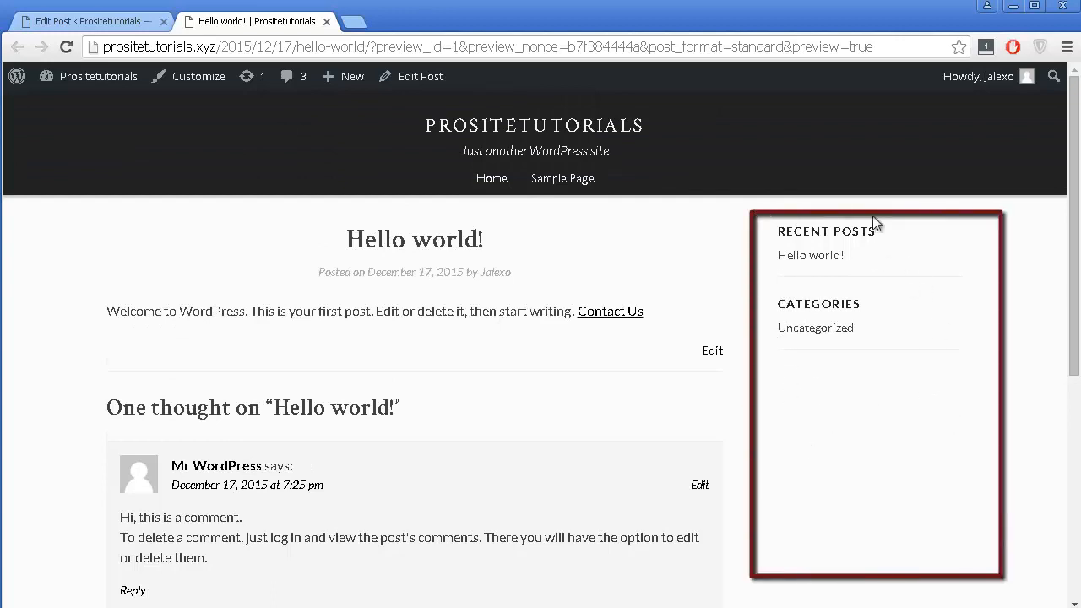
Return to editing the Hello world! post and update it with the added link
left_click(93, 22)
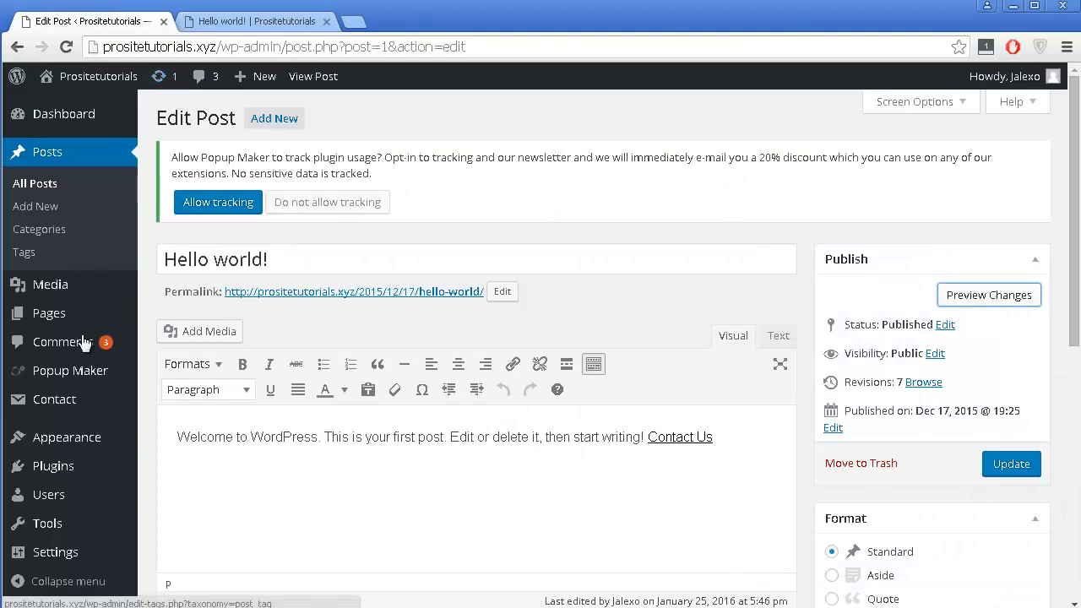
left_click(995, 457)
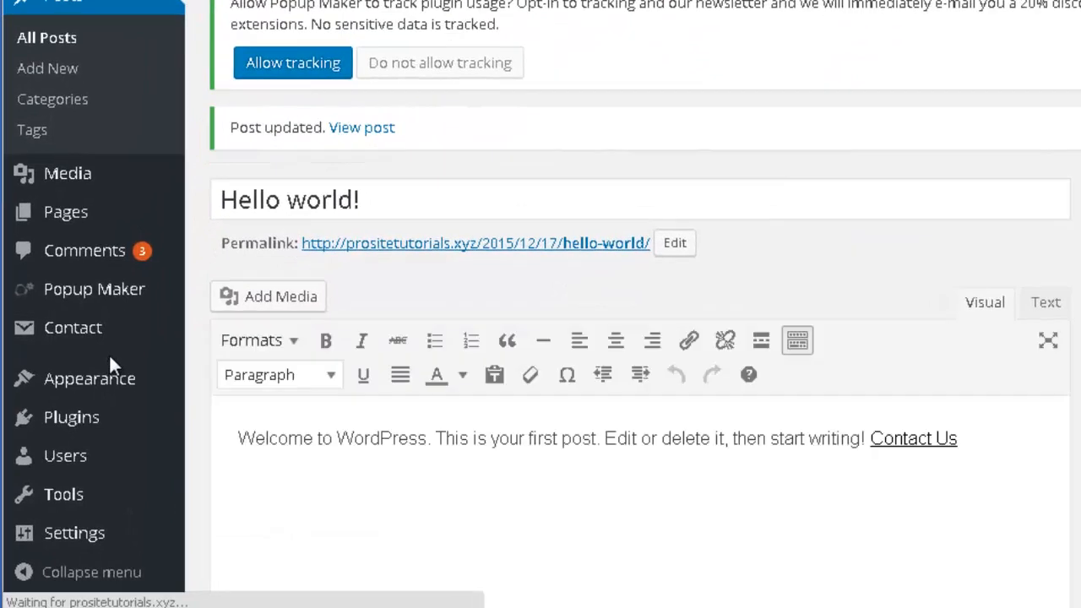
Open the site's widget settings and add a Text widget to the Sidebar below Categories
mouse_move(115, 379)
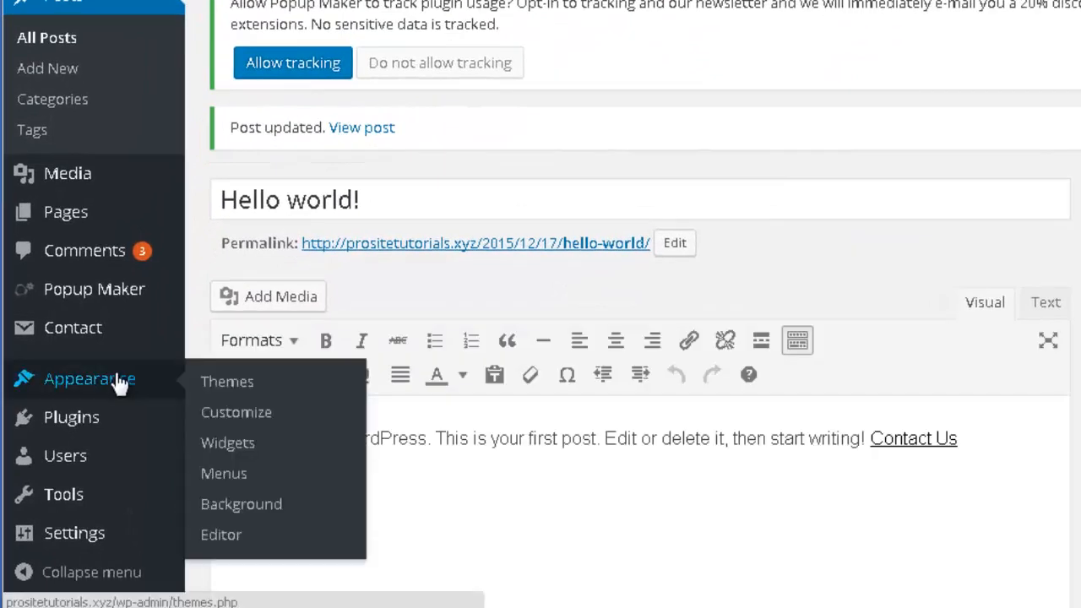
left_click(250, 442)
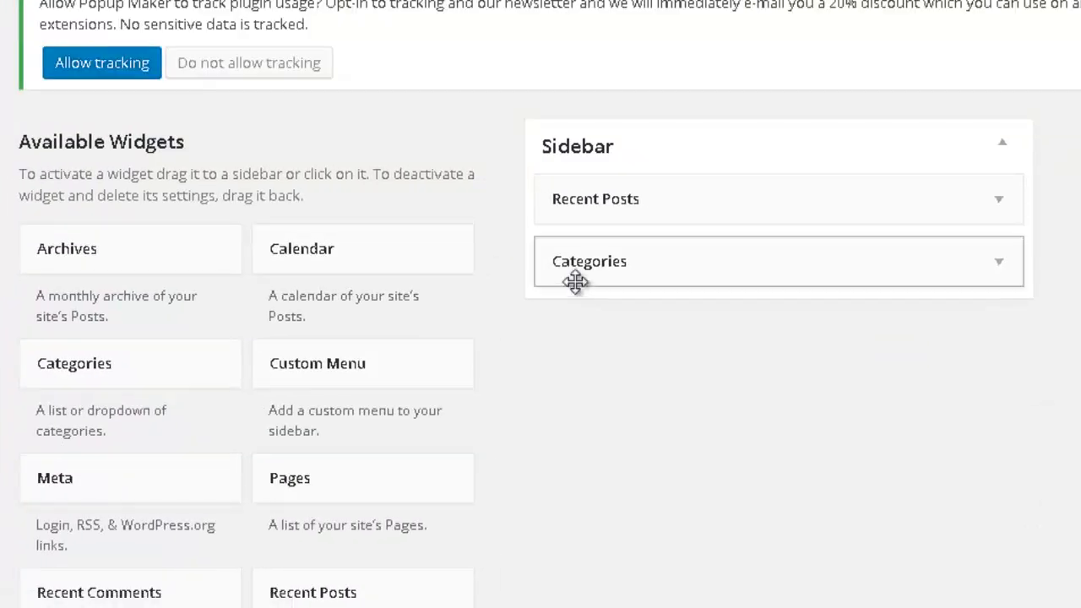
scroll(579, 281, "down", 3)
scroll(481, 258, "down", 2)
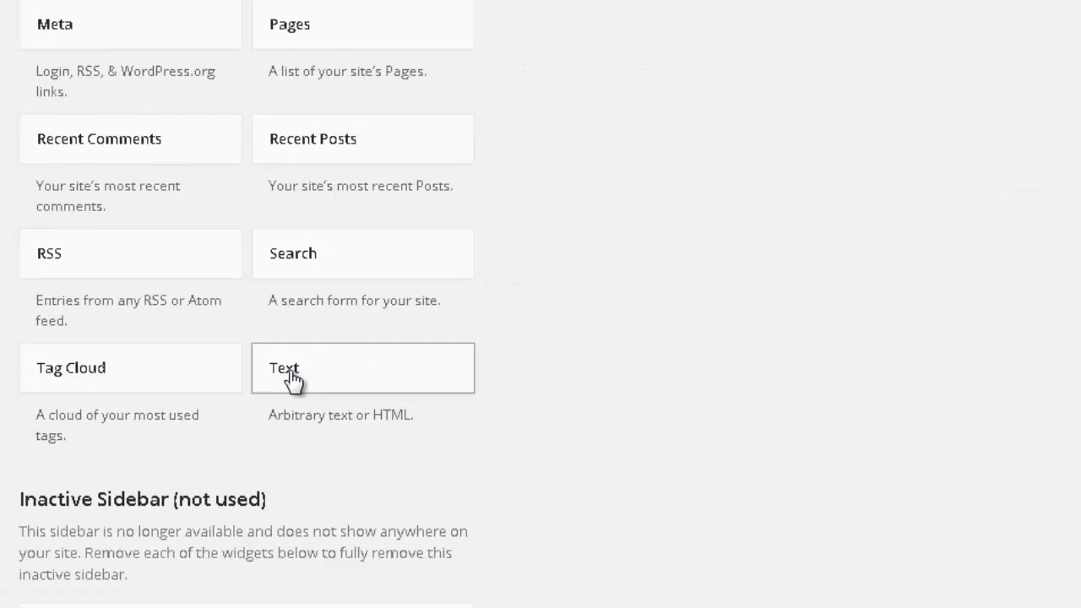
left_click_drag(291, 380, 633, 330)
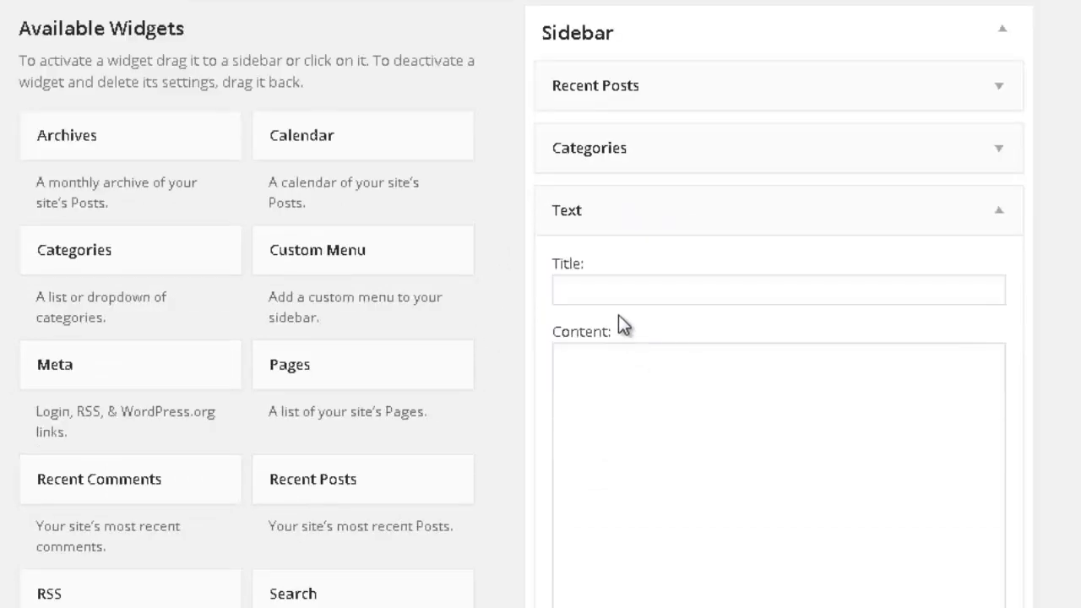
Copy the popmake-56 Contact Us button code from Notepad into the Text widget's content and save the widget
scroll(614, 363, "down", 2)
left_click(695, 440)
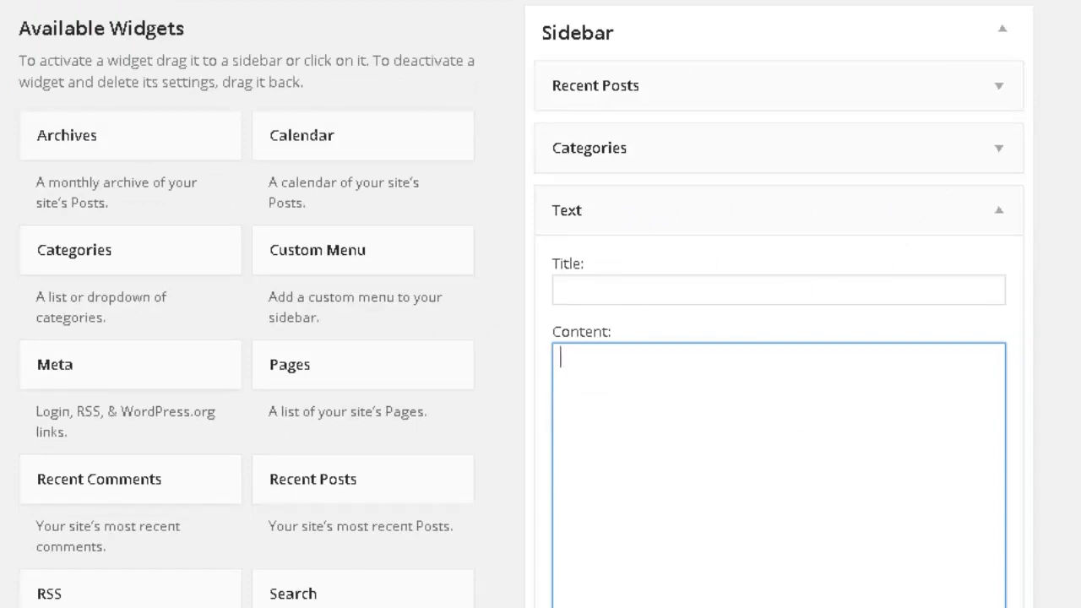
key("alt+Tab")
left_click_drag(946, 99, 121, 66)
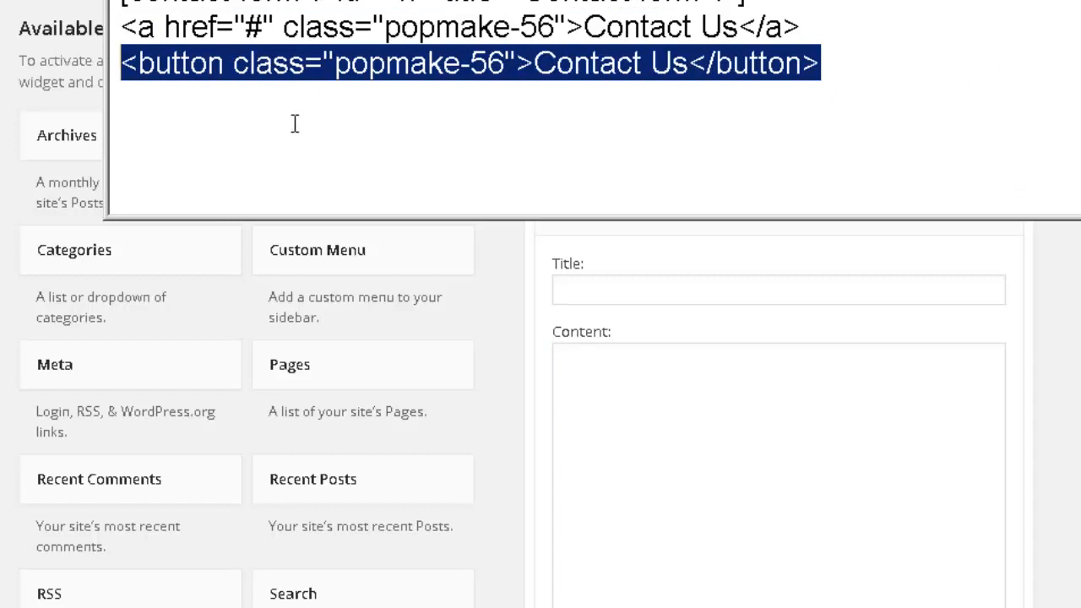
key("ctrl+c")
left_click(625, 391)
key("ctrl+v")
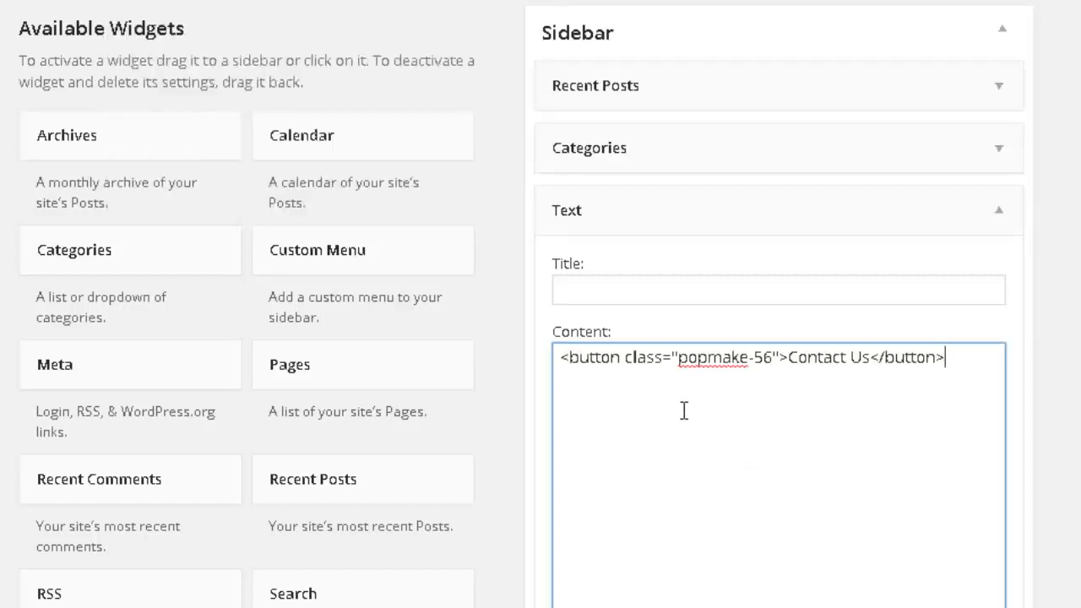
scroll(1027, 342, "down", 3)
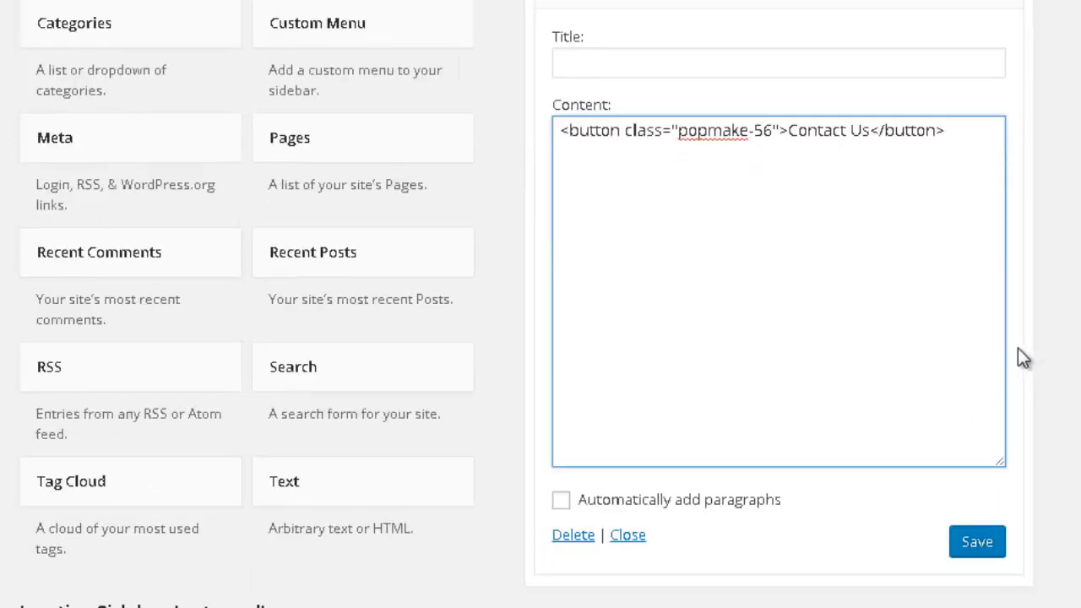
left_click(975, 548)
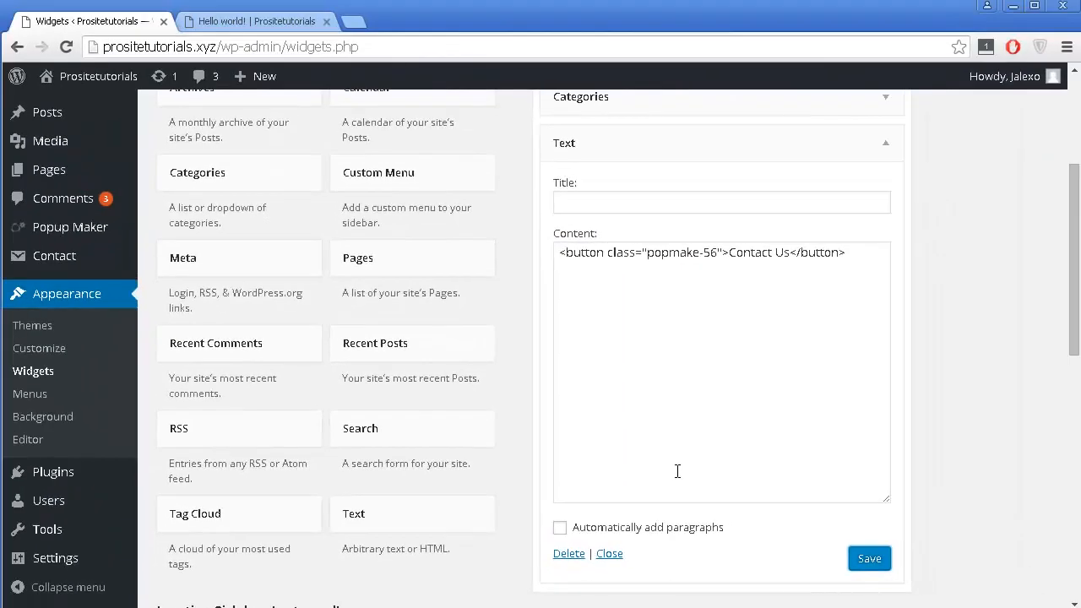
Load the home page prositetutorials.xyz in the preview tab and test the Contact Us button in the sidebar
left_click(201, 24)
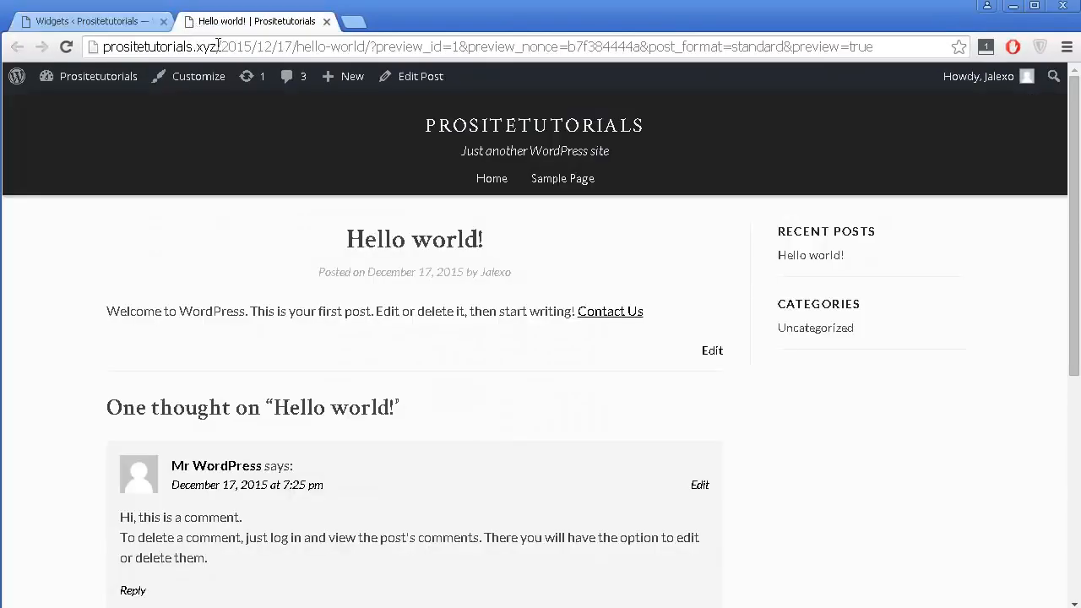
left_click_drag(218, 45, 873, 46)
key("BackSpace")
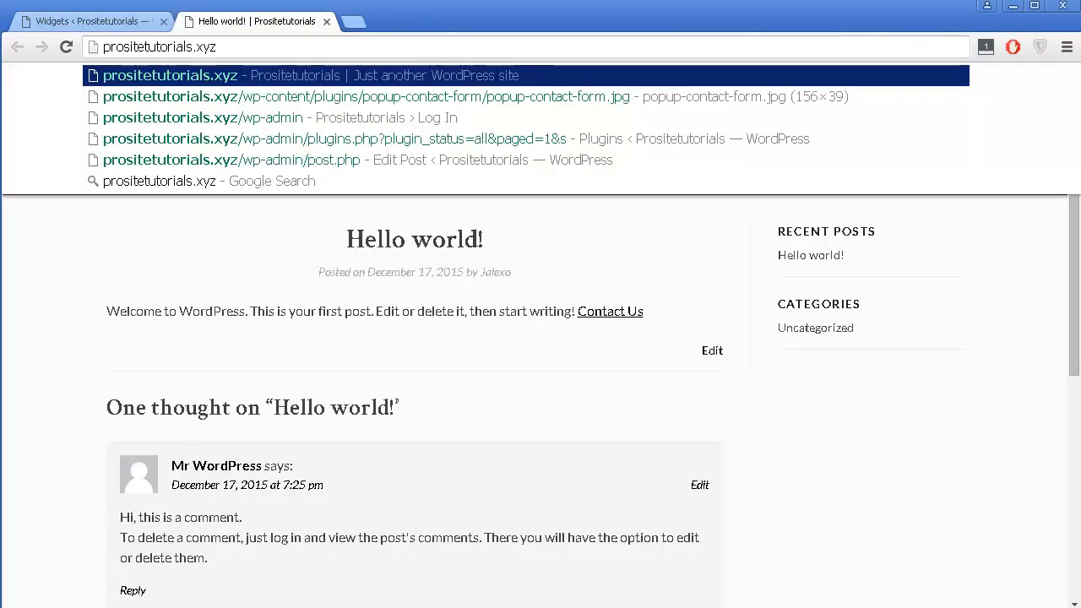
key("Return")
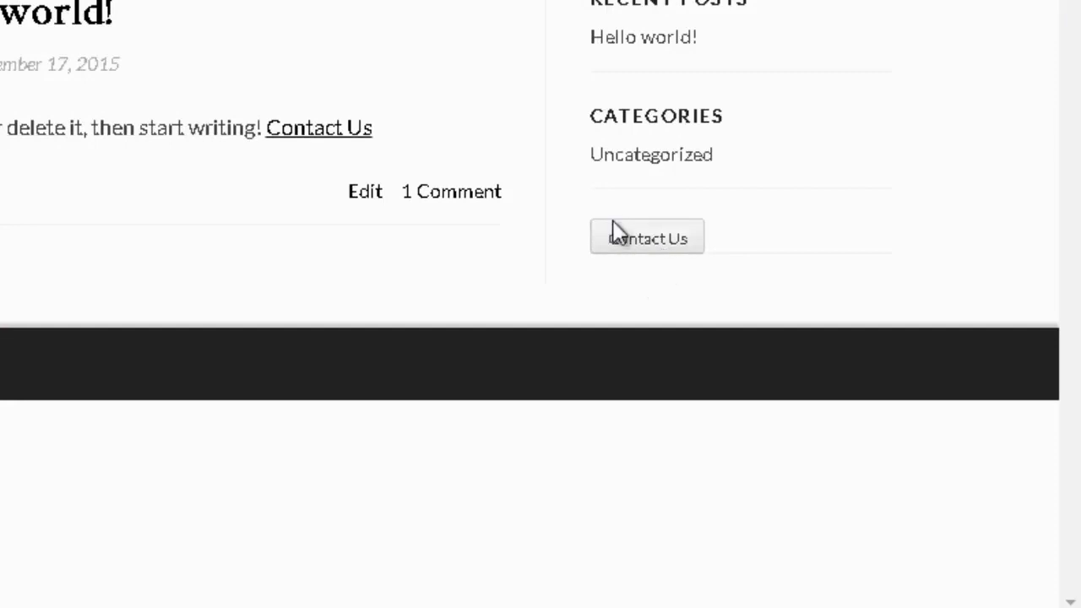
left_click(633, 248)
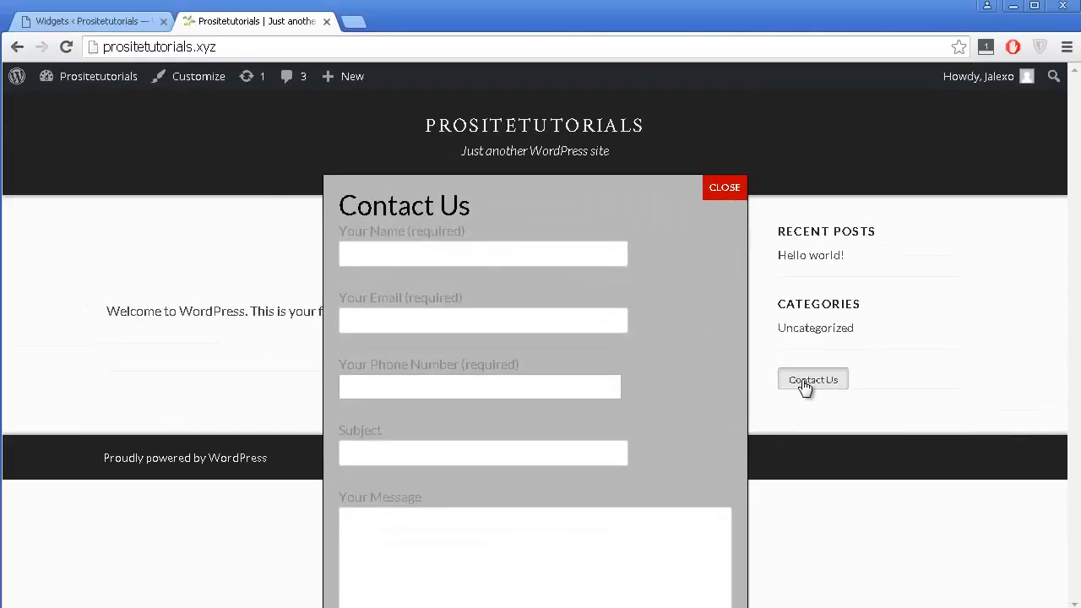